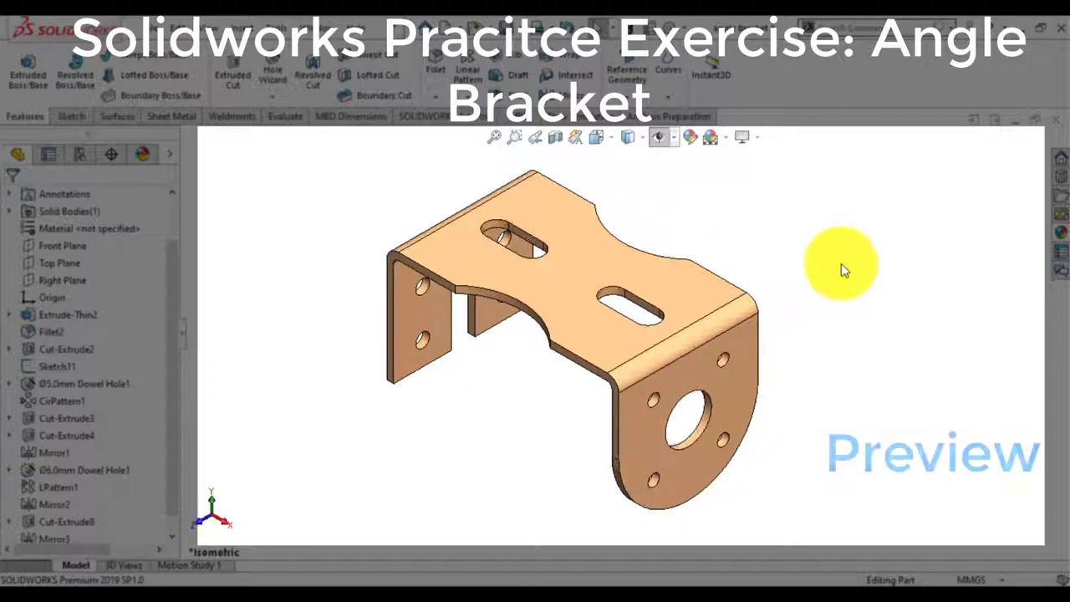
- Orbit the finished bracket to inspect it from another side
middle_click_drag(905, 310, 588, 339)
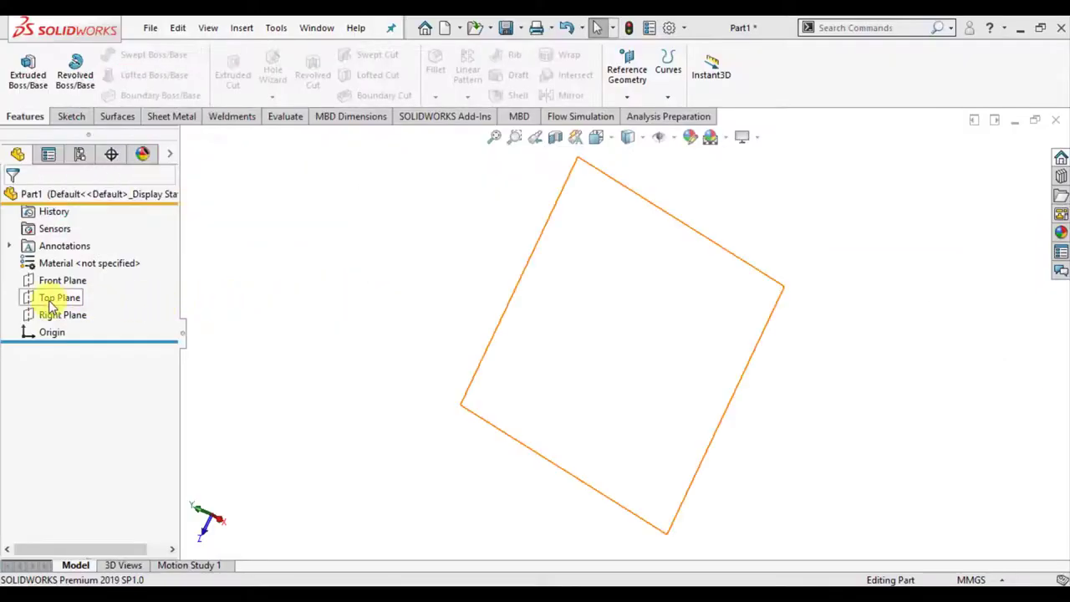
- Start a new sketch on the Front Plane
left_click(48, 300)
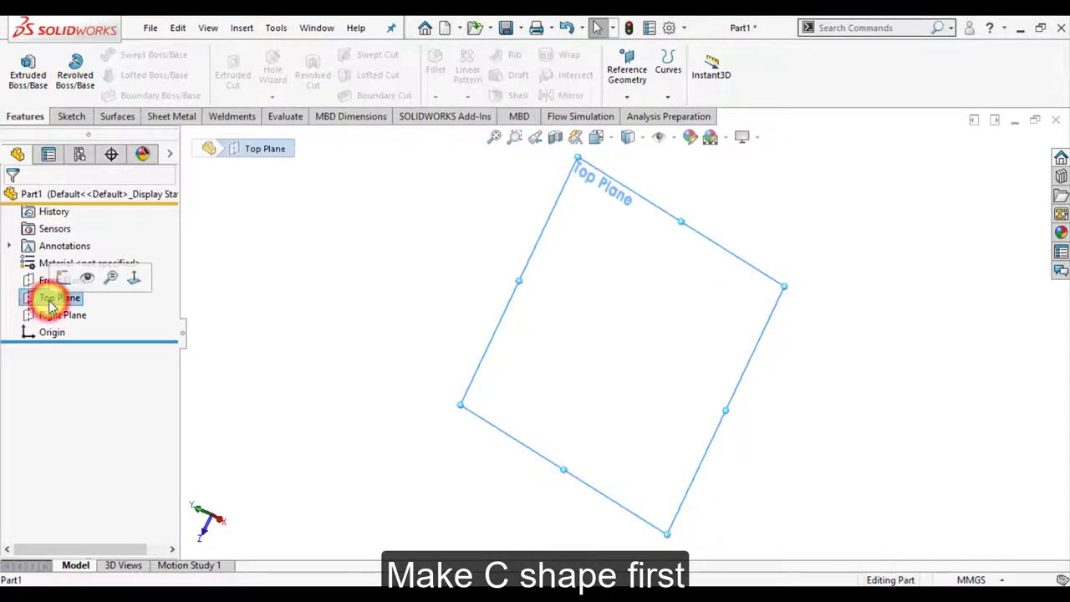
left_click(235, 327)
left_click(48, 283)
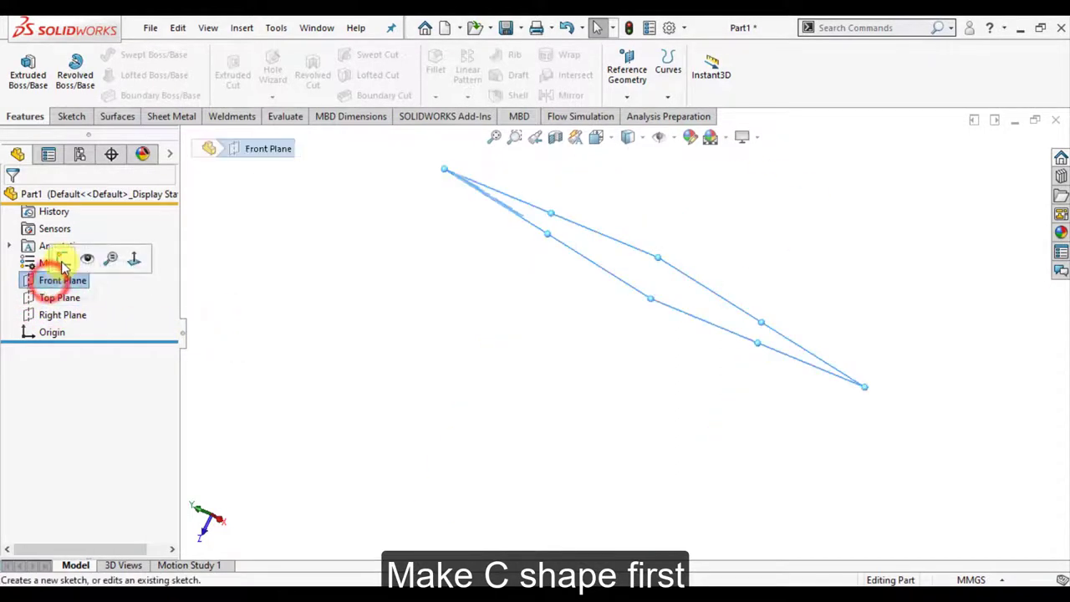
left_click(60, 249)
left_click(334, 287)
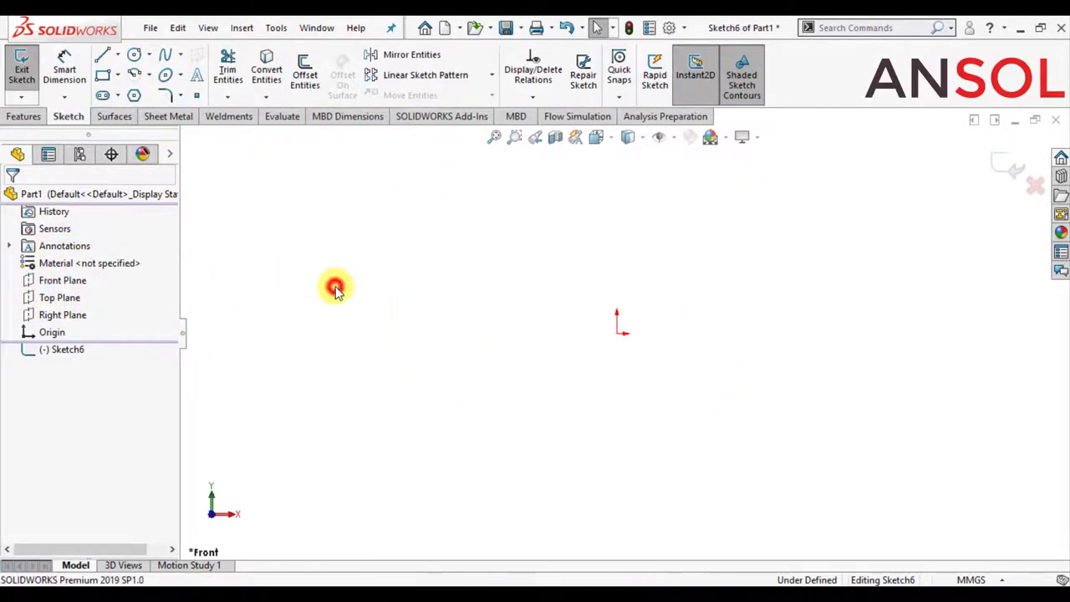
- Draw a horizontal midpoint line centred on the origin
left_click(117, 55)
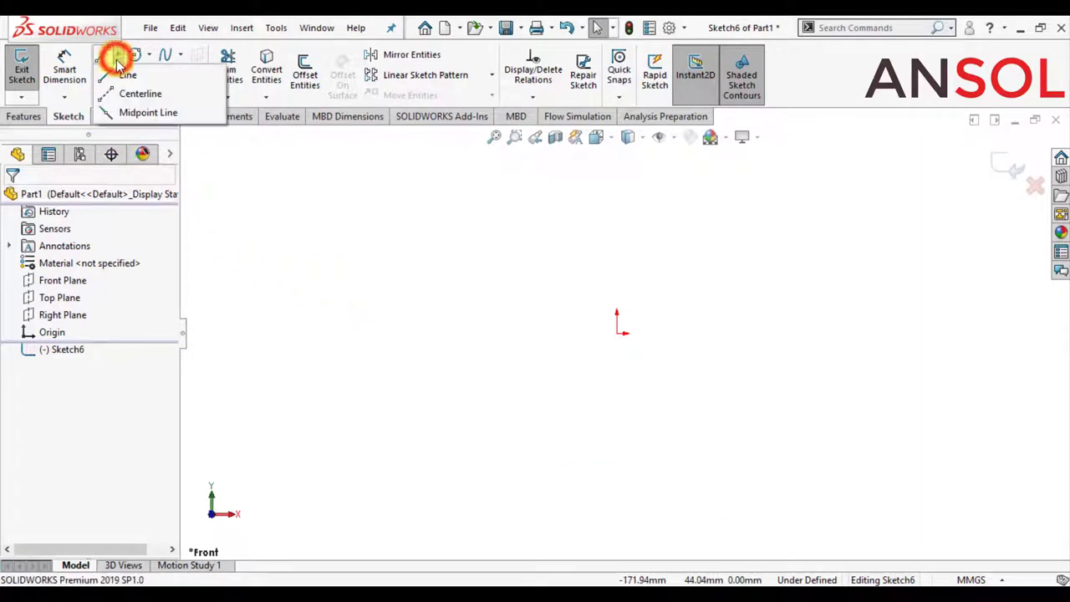
left_click(117, 109)
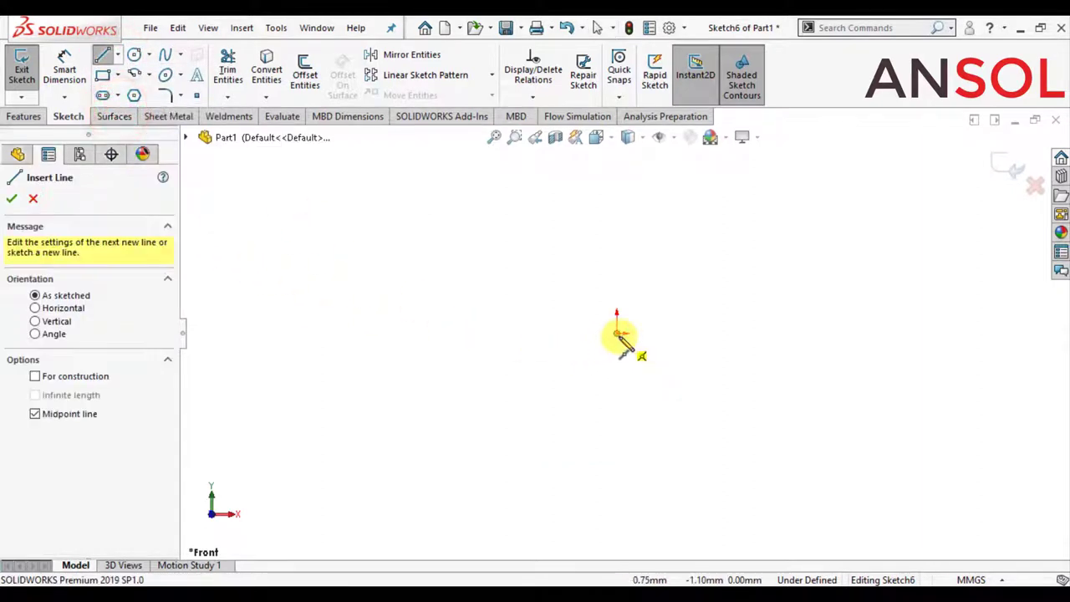
left_click(616, 333)
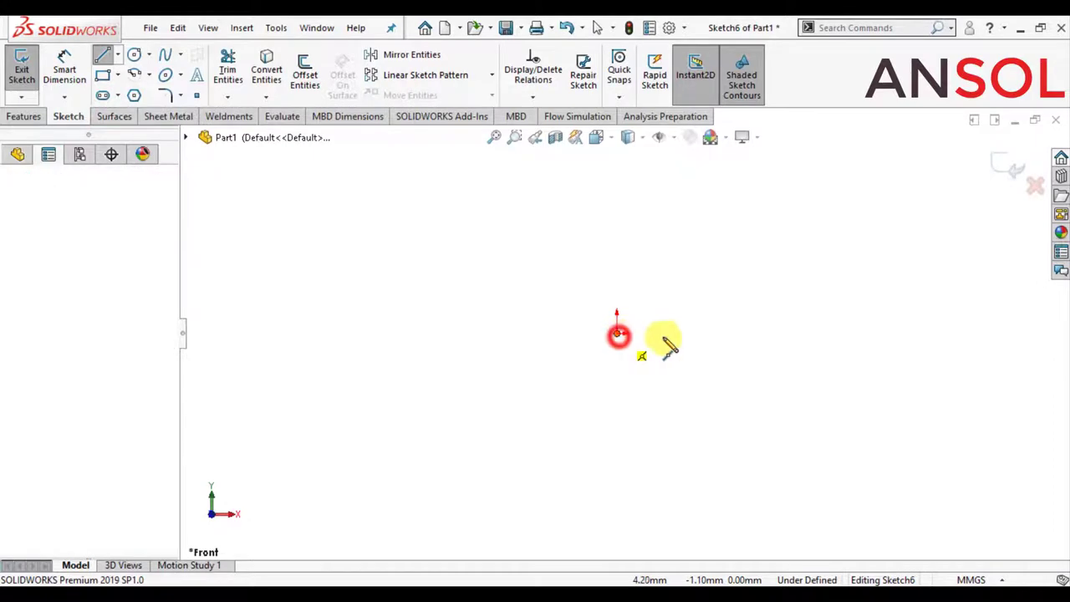
left_click(760, 334)
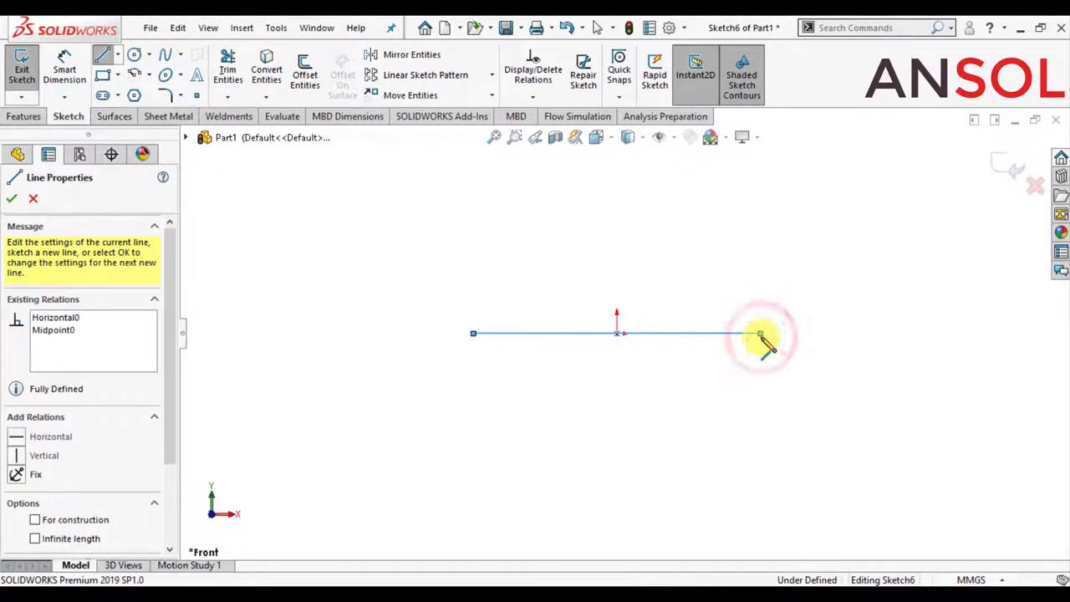
key("Escape")
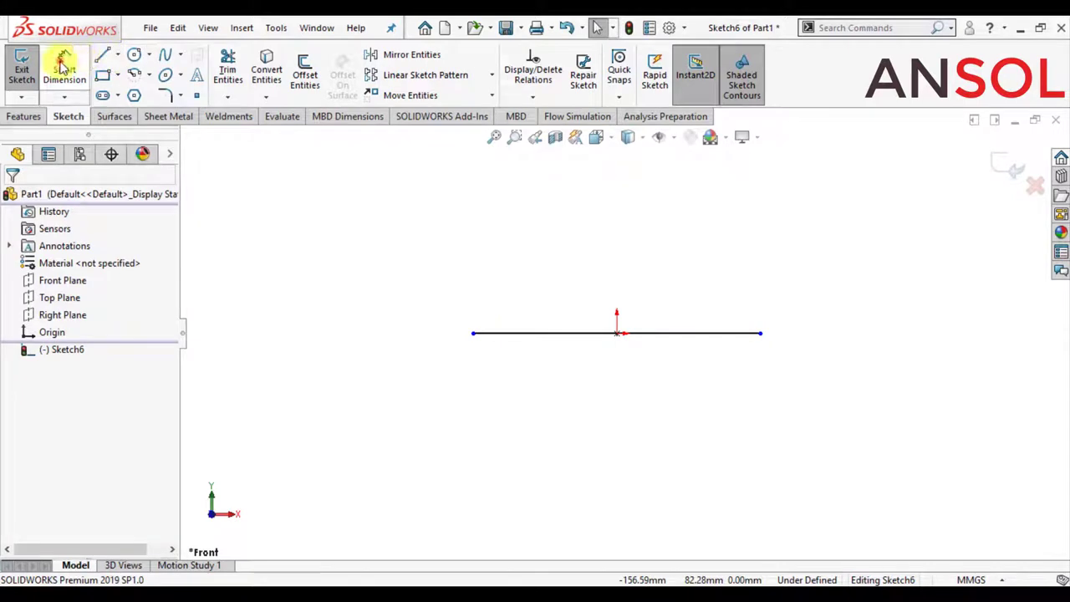
- Dimension the horizontal line to 100 mm
left_click(65, 65)
left_click(540, 332)
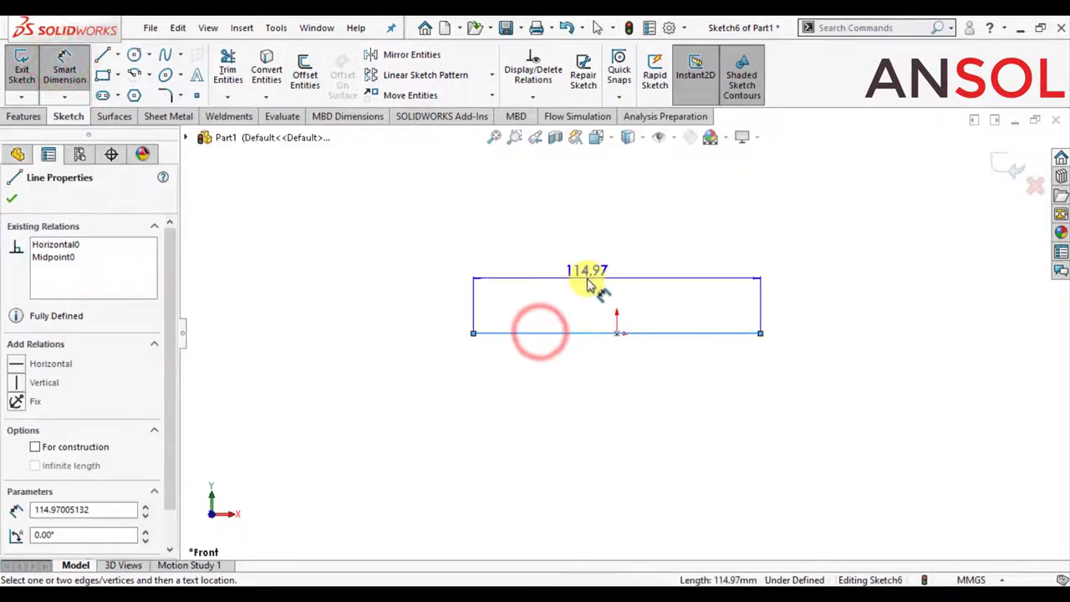
left_click(586, 281)
type("100")
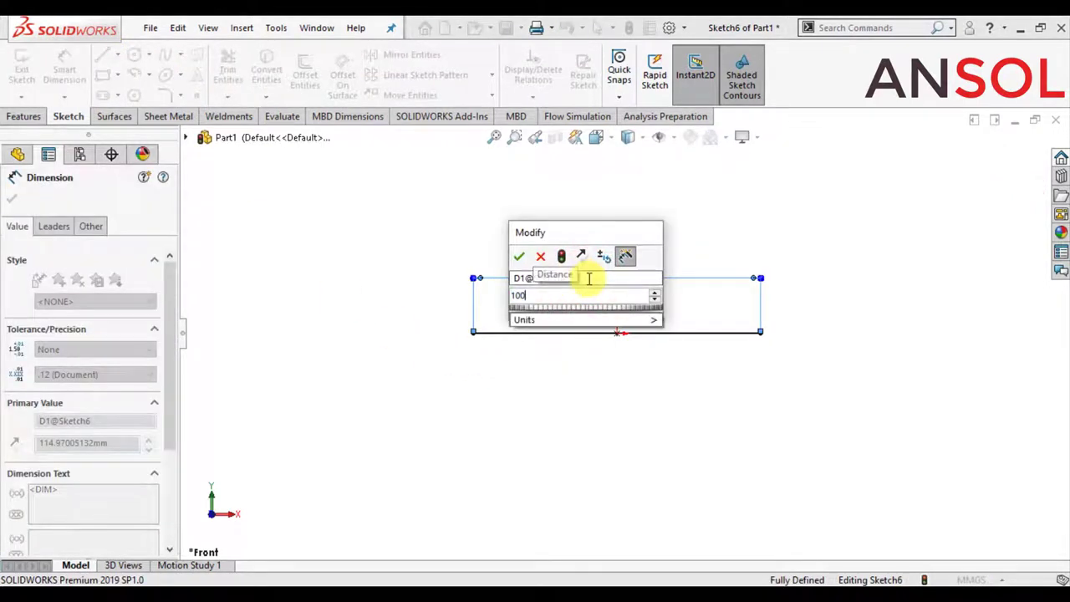
key("Return")
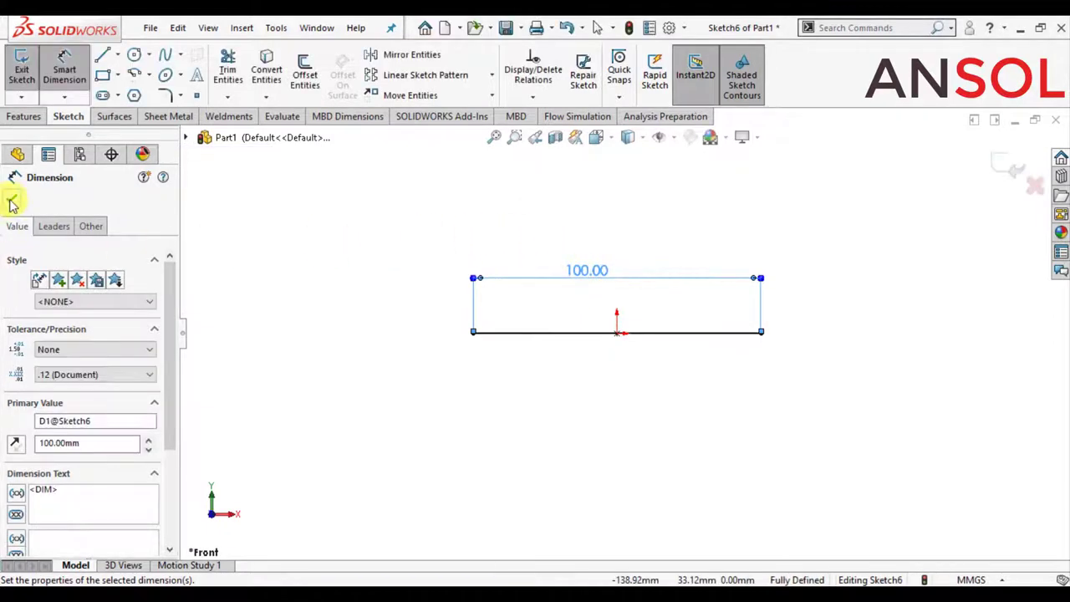
left_click(11, 199)
- Draw vertical legs down from the left and right ends of the line
left_click(101, 56)
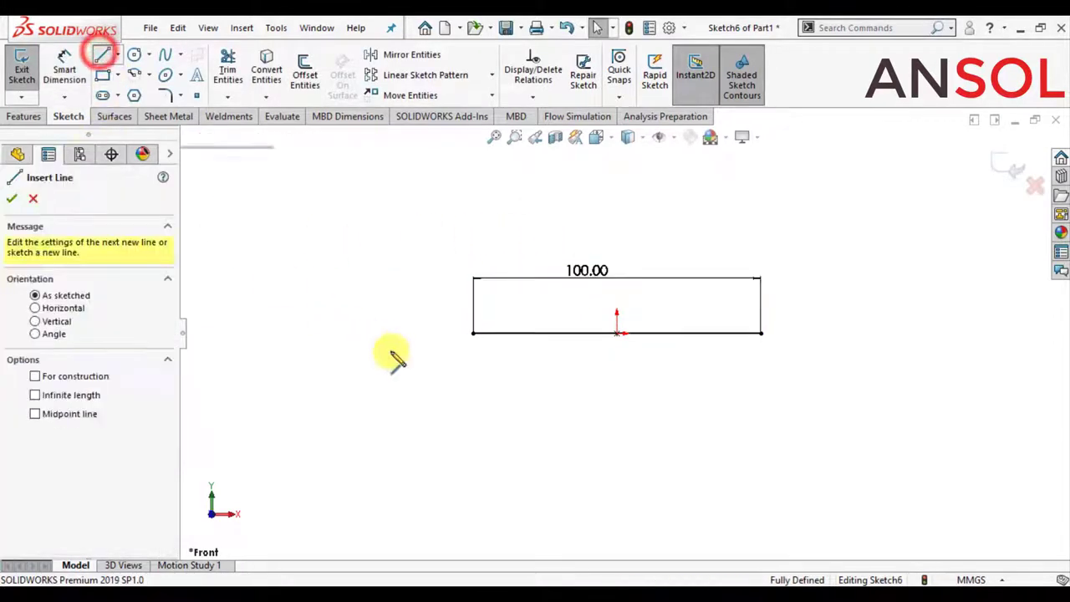
left_click(474, 333)
left_click(473, 453)
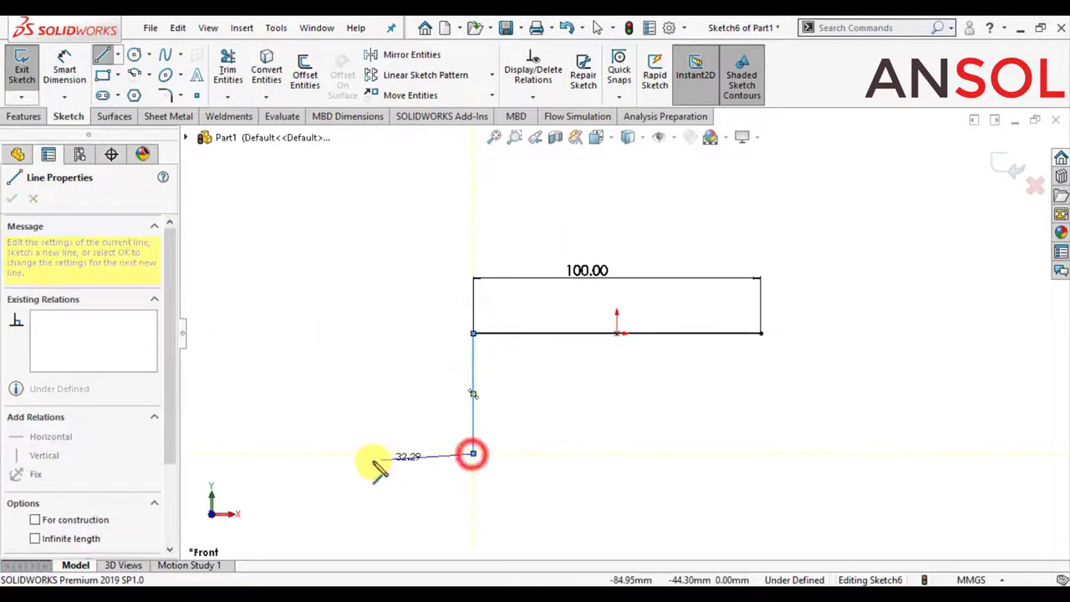
right_click(373, 464)
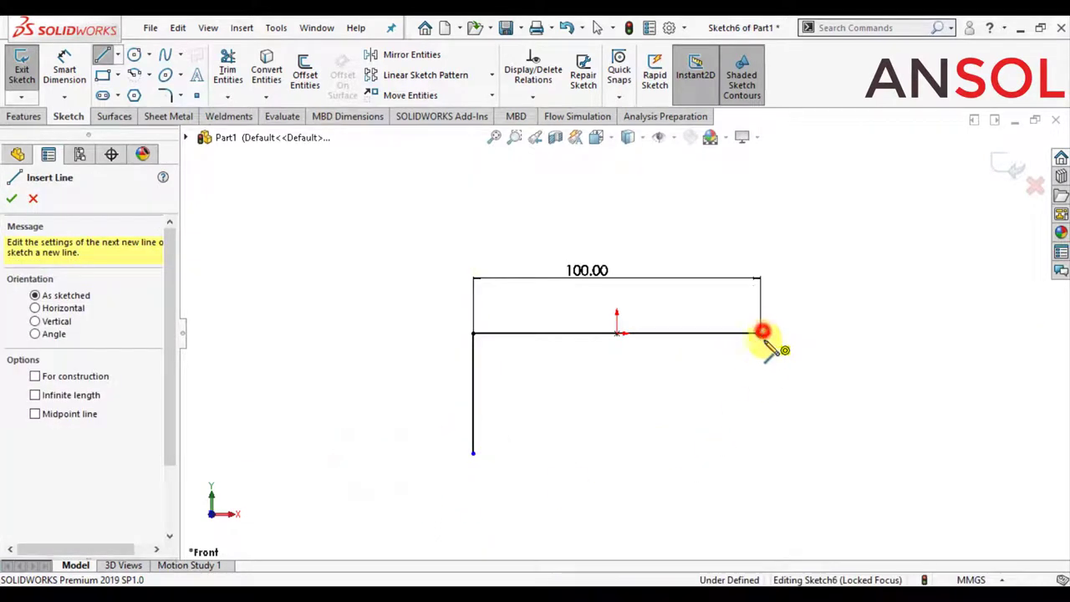
left_click(760, 333)
left_click(760, 474)
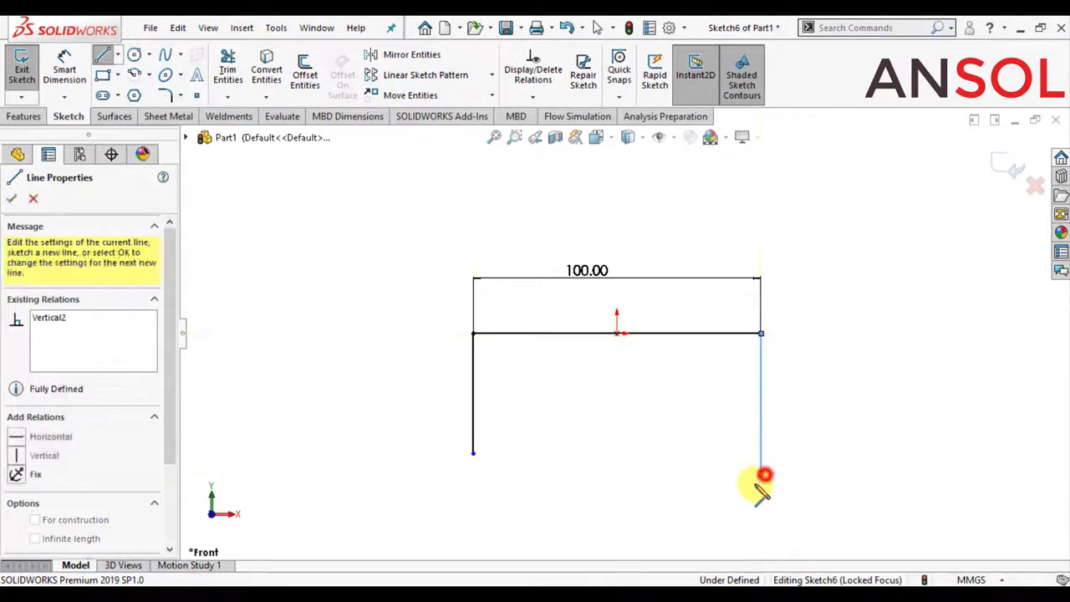
right_click(702, 499)
key("Escape")
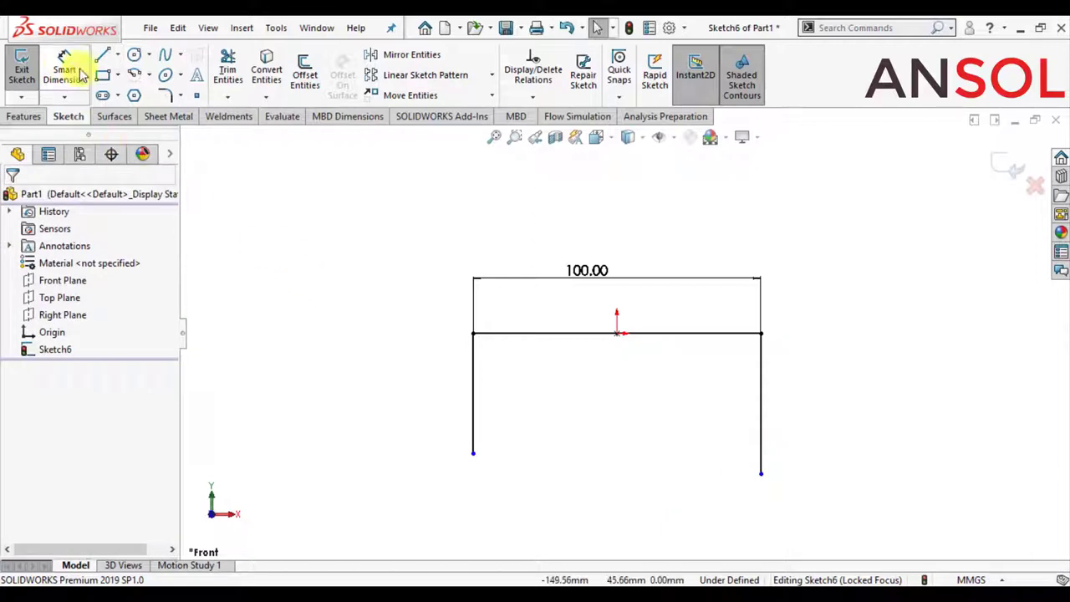
- Dimension the left leg to 50 mm and the right leg to 60 mm
left_click(71, 71)
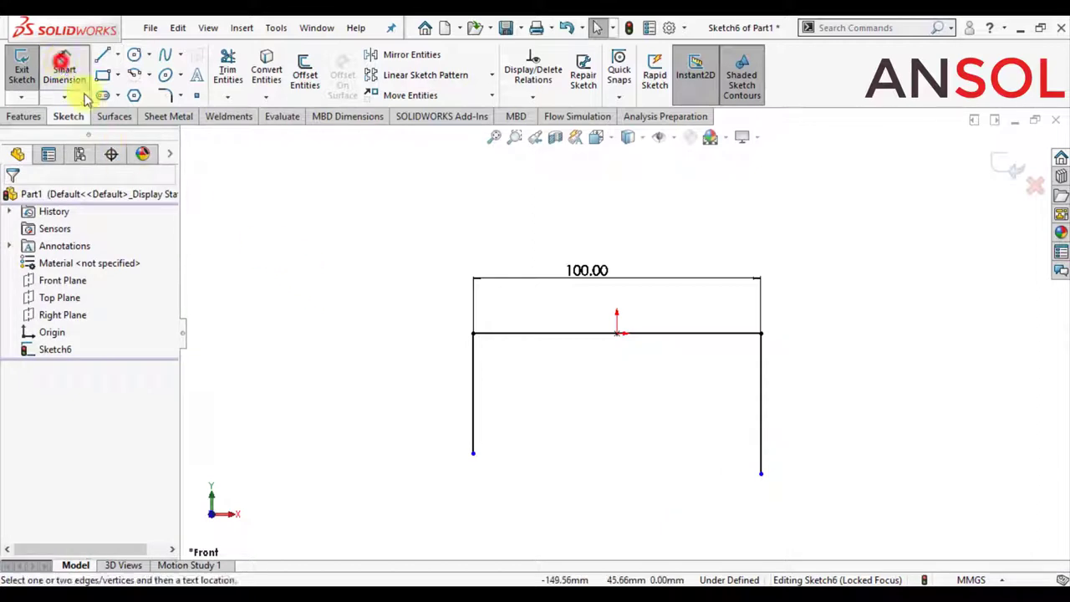
left_click(473, 393)
left_click(446, 386)
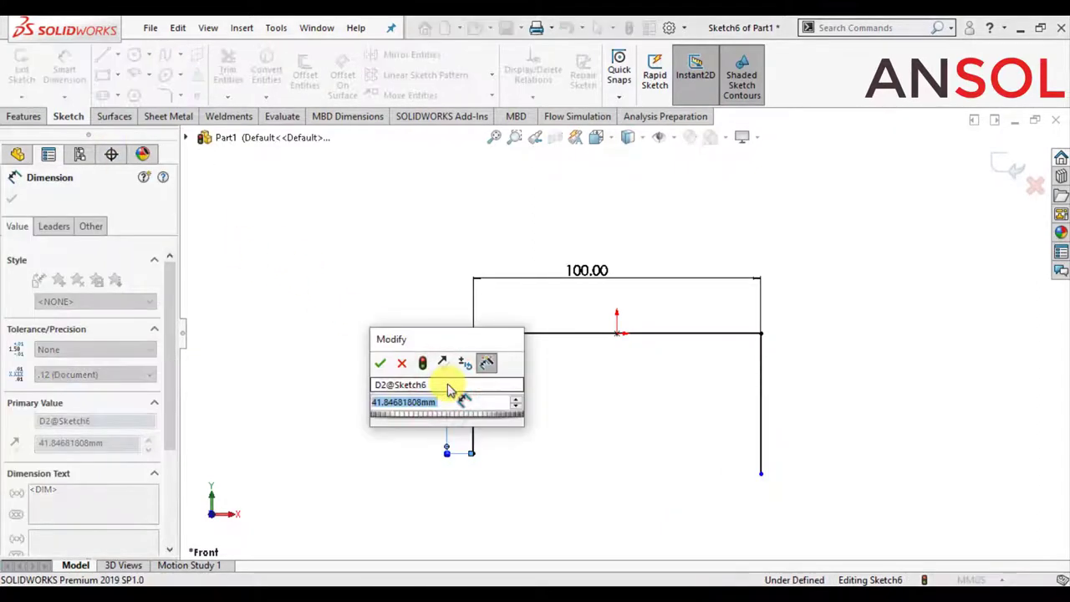
type("50")
key("Return")
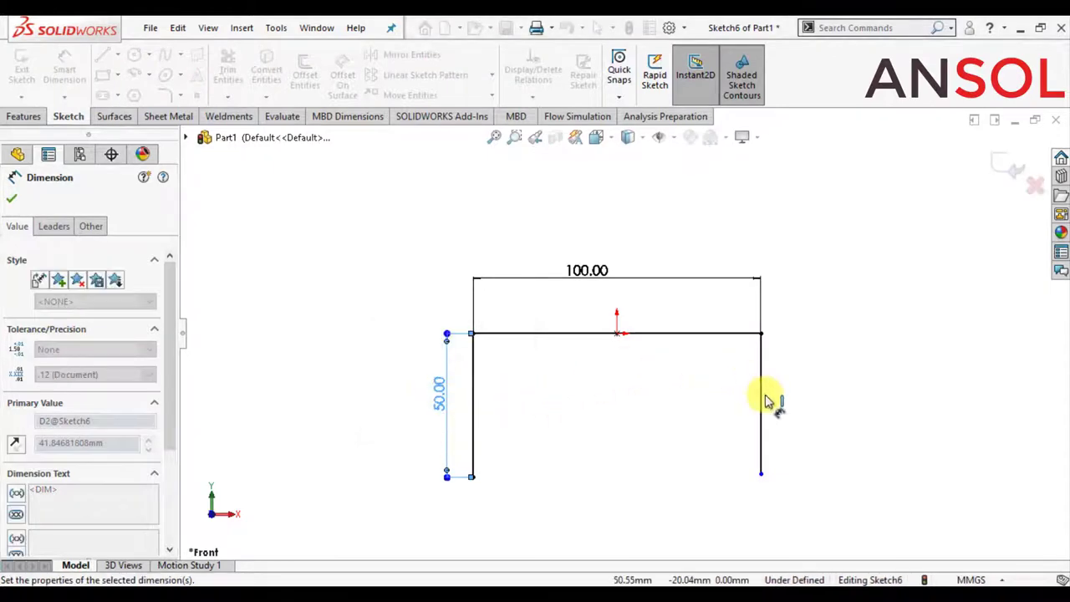
left_click(758, 399)
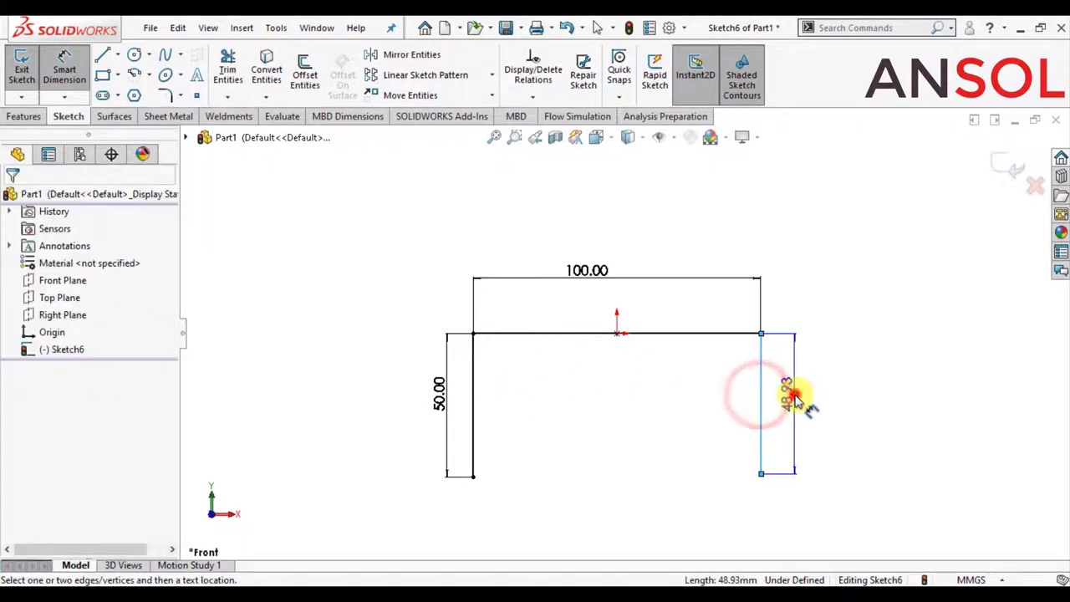
left_click(796, 401)
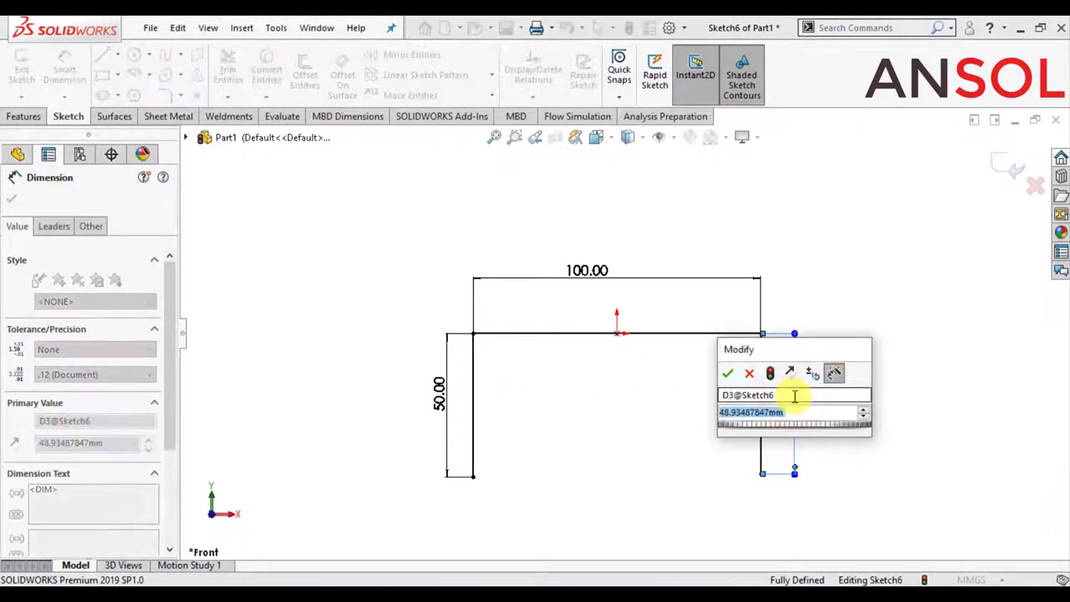
type("=")
type("60")
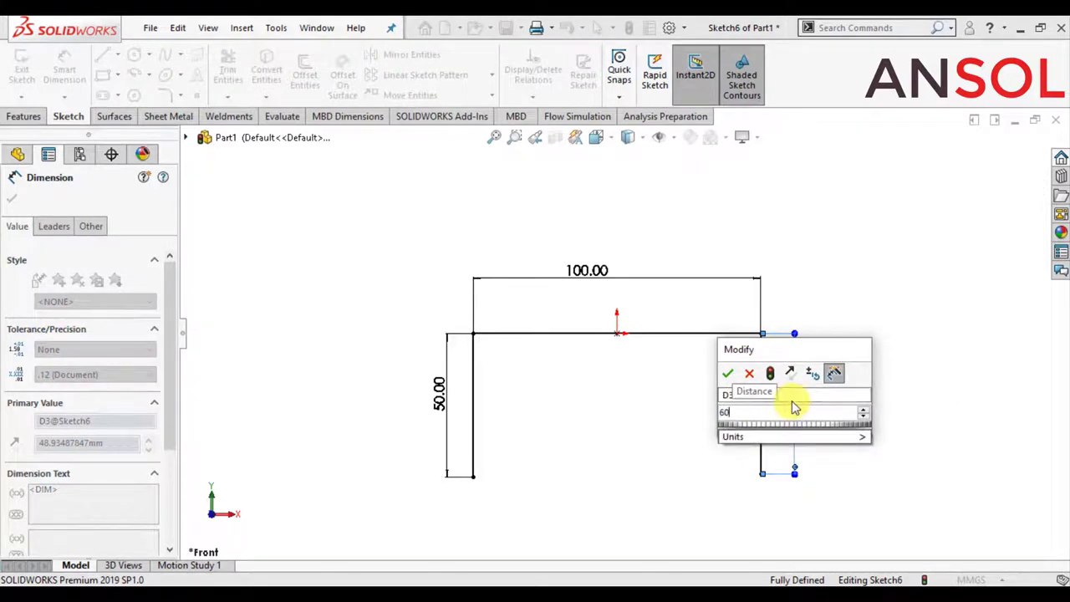
key("Return")
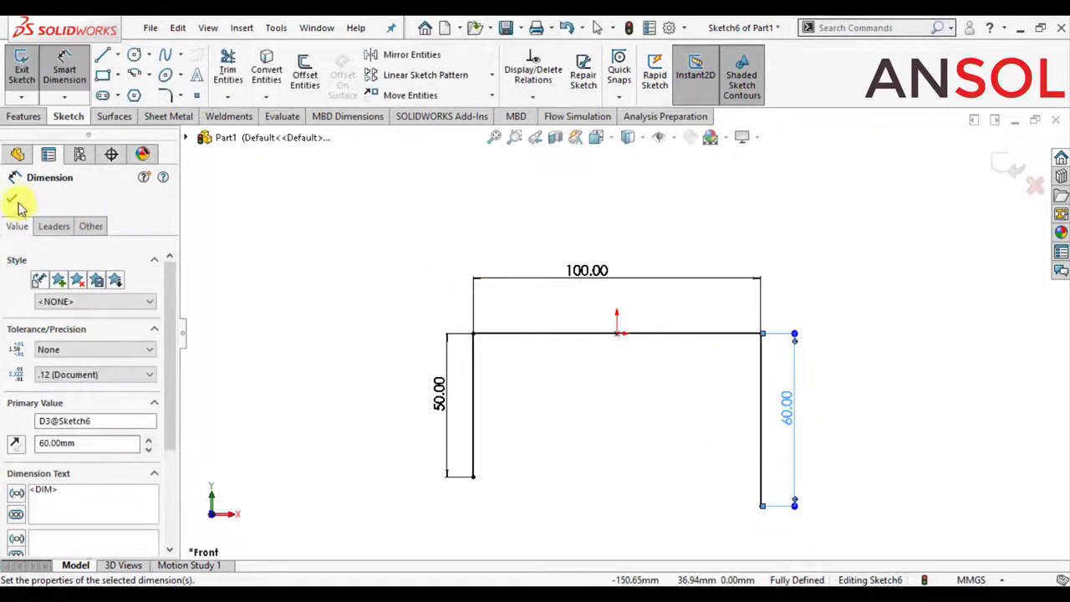
left_click(12, 194)
- Round the left and right top corners with 5 mm sketch fillets, accepting the relation warnings
key("f")
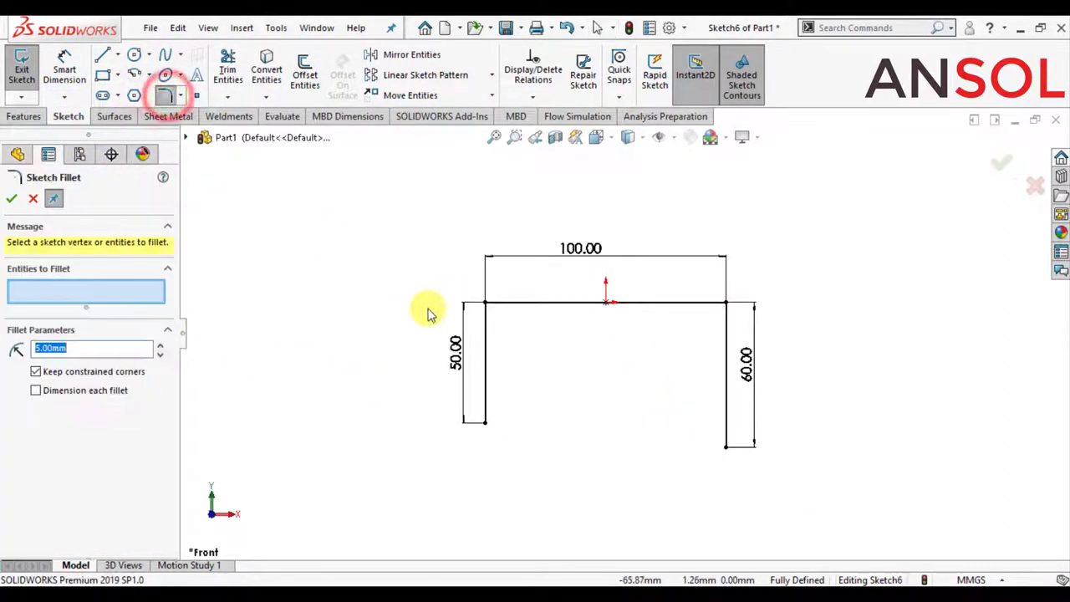
left_click(519, 306)
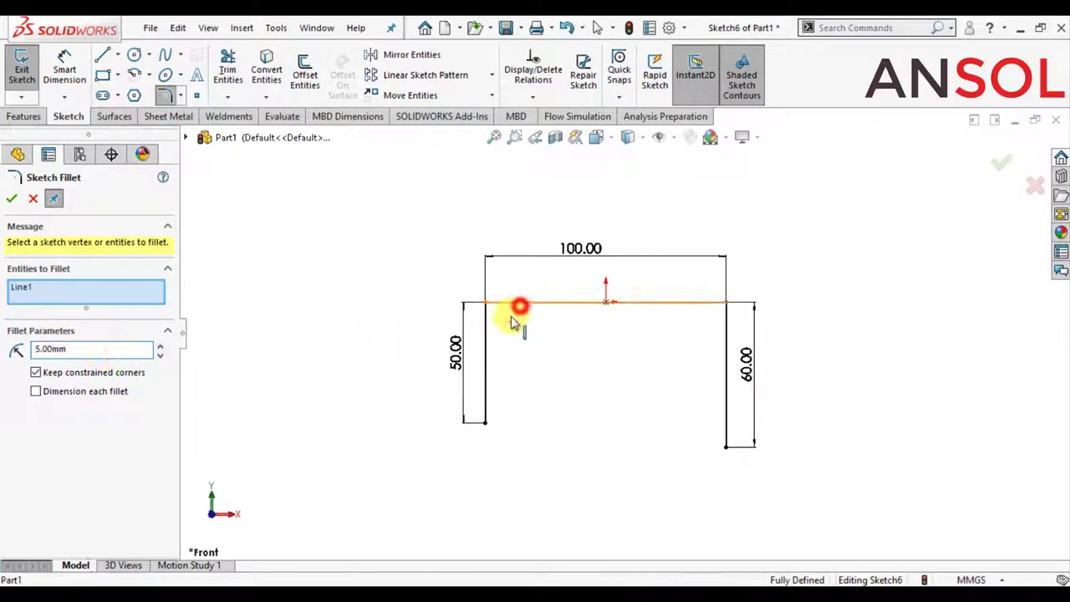
left_click(488, 326)
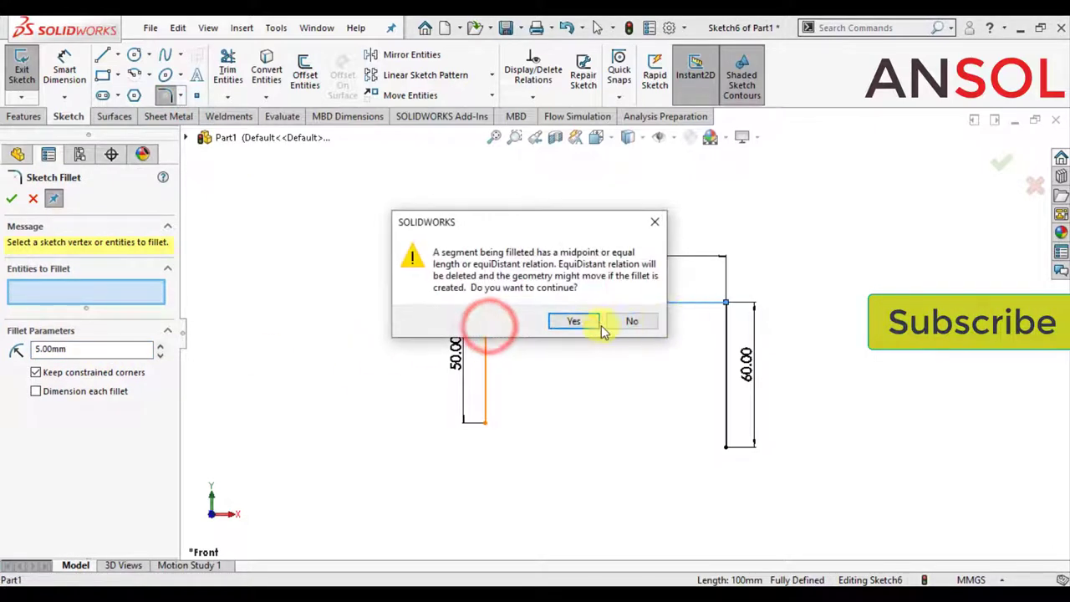
left_click(573, 325)
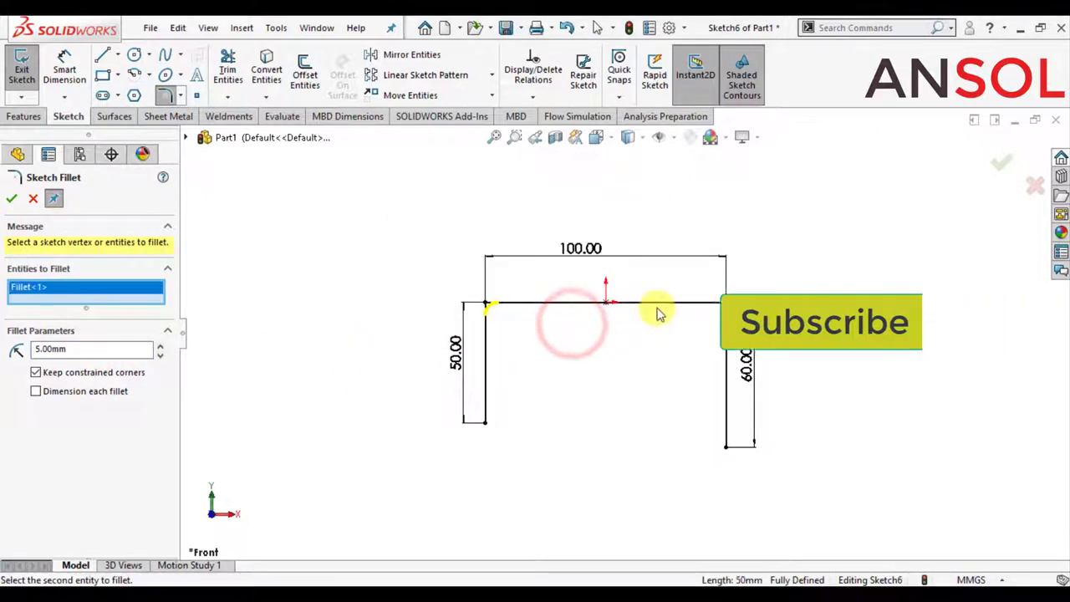
left_click(657, 304)
left_click(728, 341)
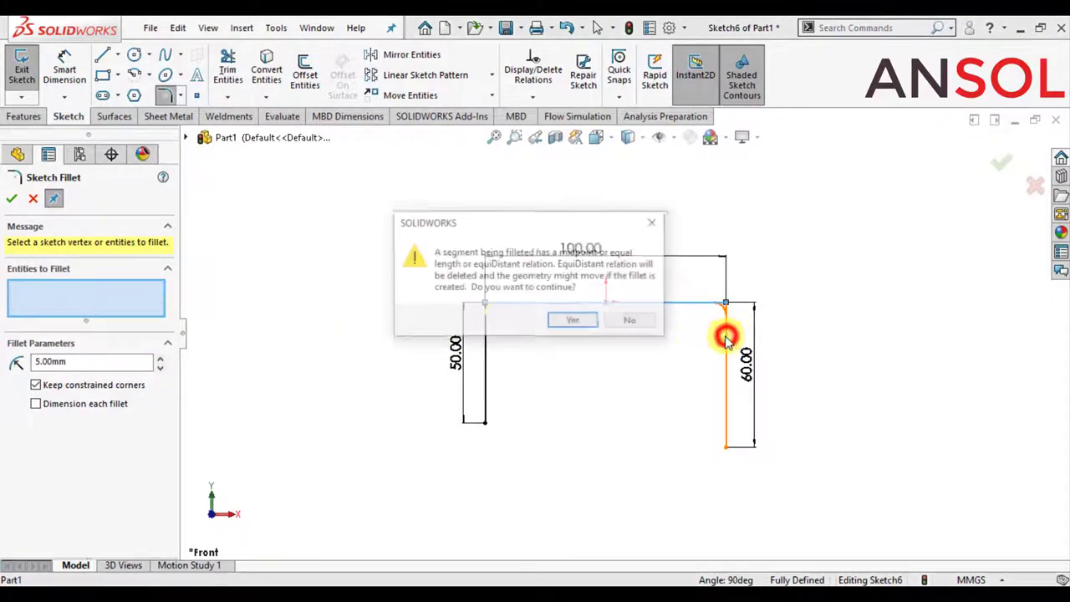
left_click(573, 324)
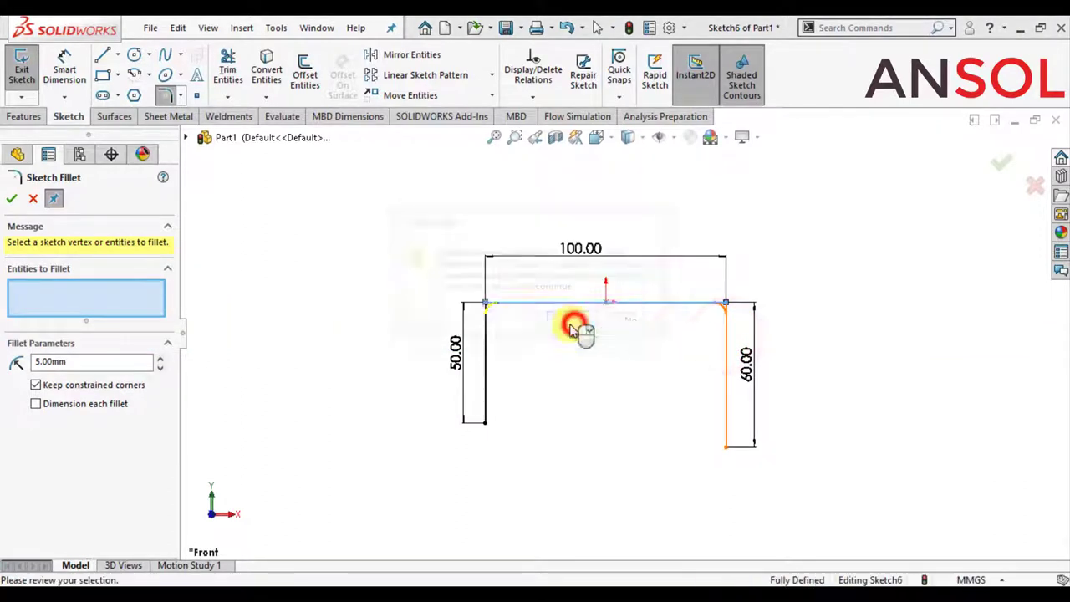
left_click(9, 200)
left_click(11, 201)
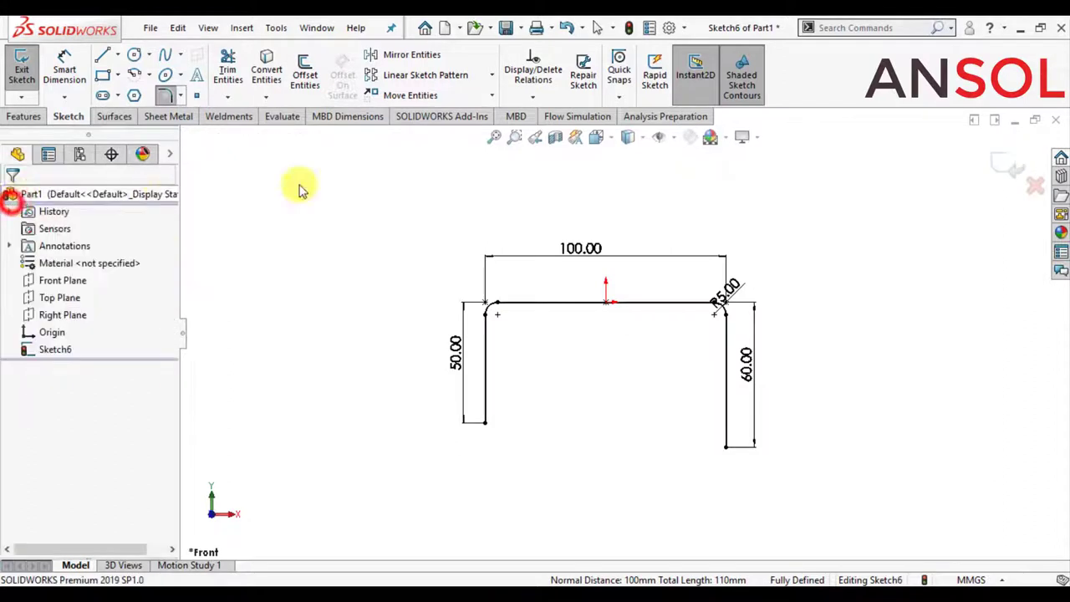
- Exit the profile sketch and orbit to an oblique 3D view
left_click(994, 170)
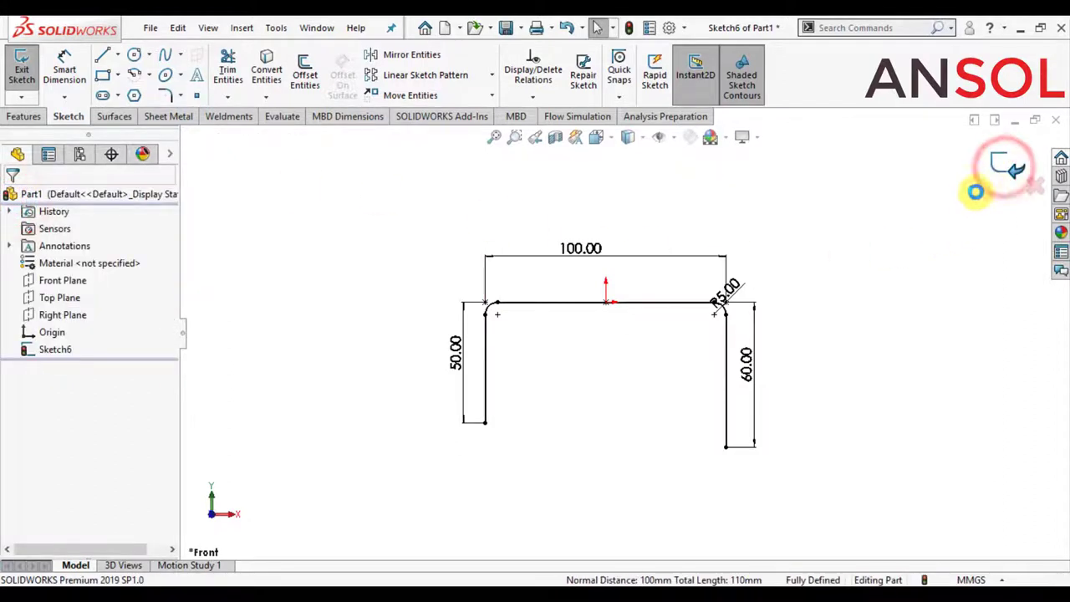
scroll(643, 393, "up", 2)
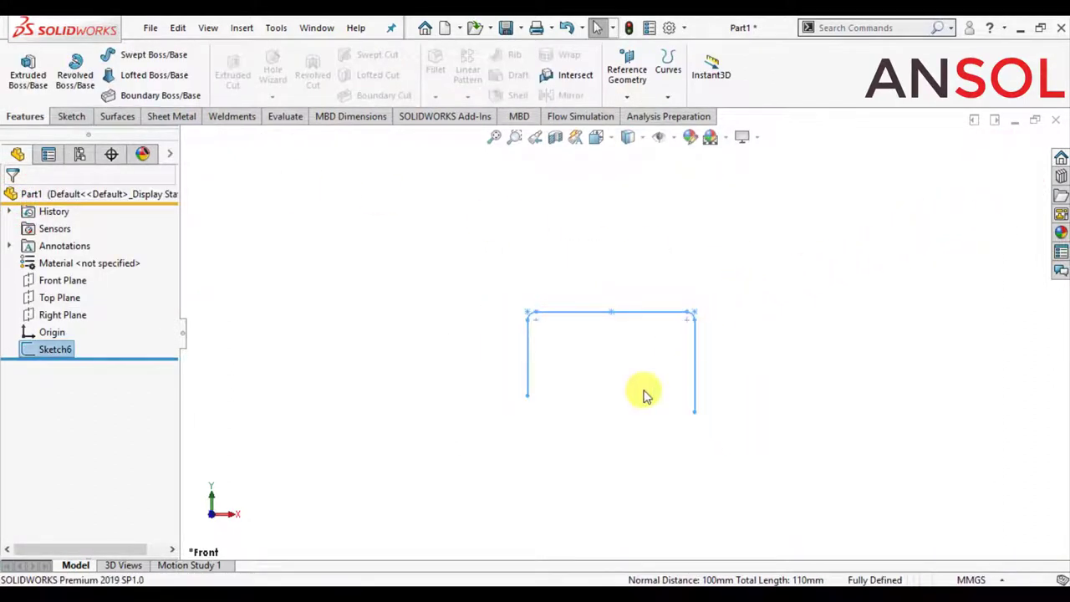
scroll(621, 387, "down", 3)
middle_click_drag(621, 387, 573, 425)
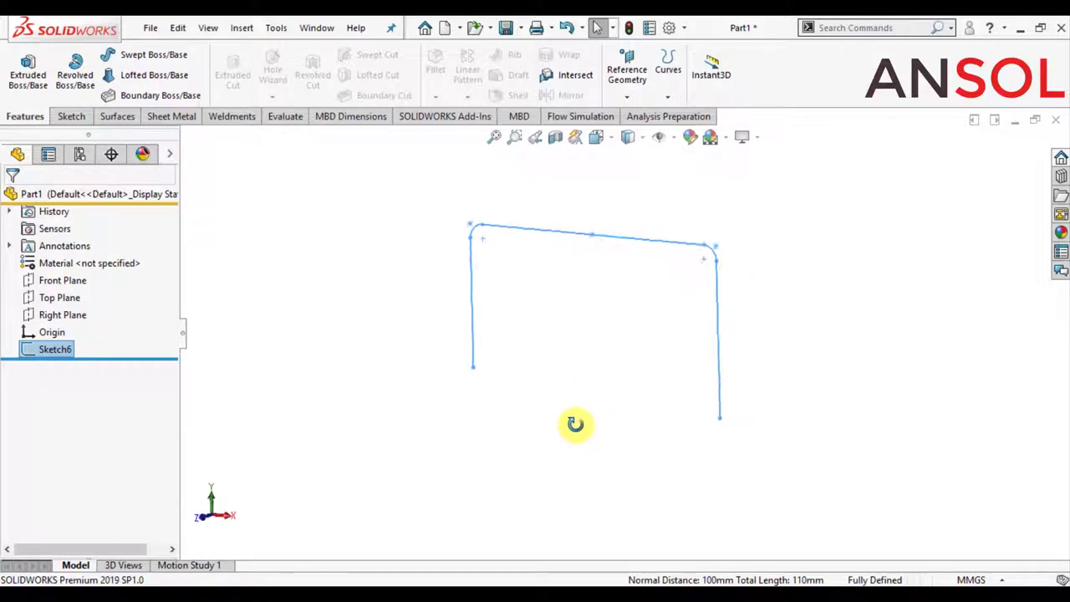
- Set up a Mid Plane thin extrusion 60 mm deep with 2.5 mm walls
left_click(26, 72)
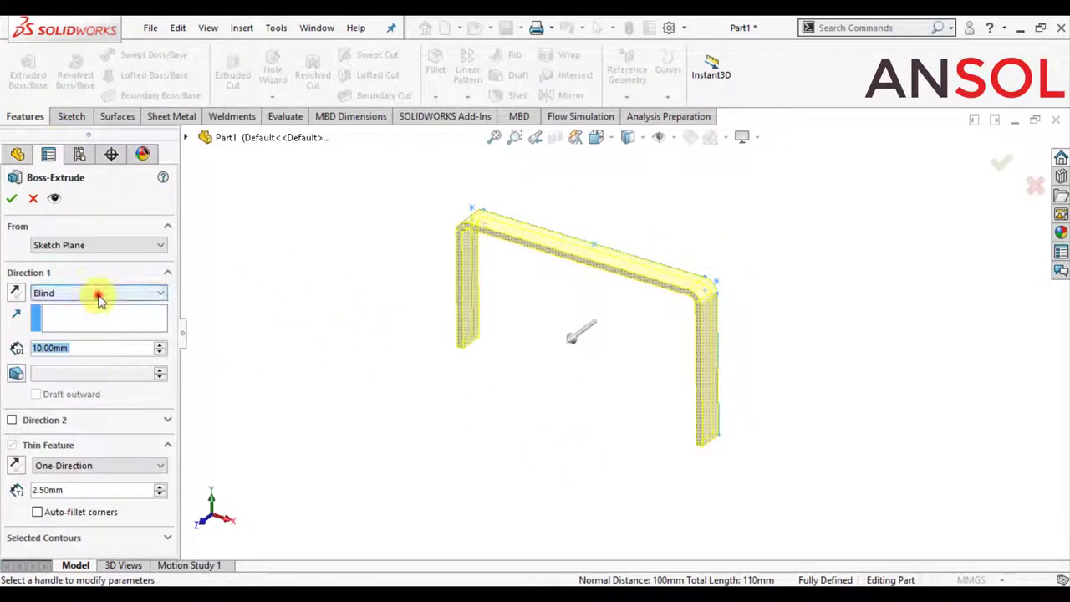
left_click(99, 294)
left_click(46, 360)
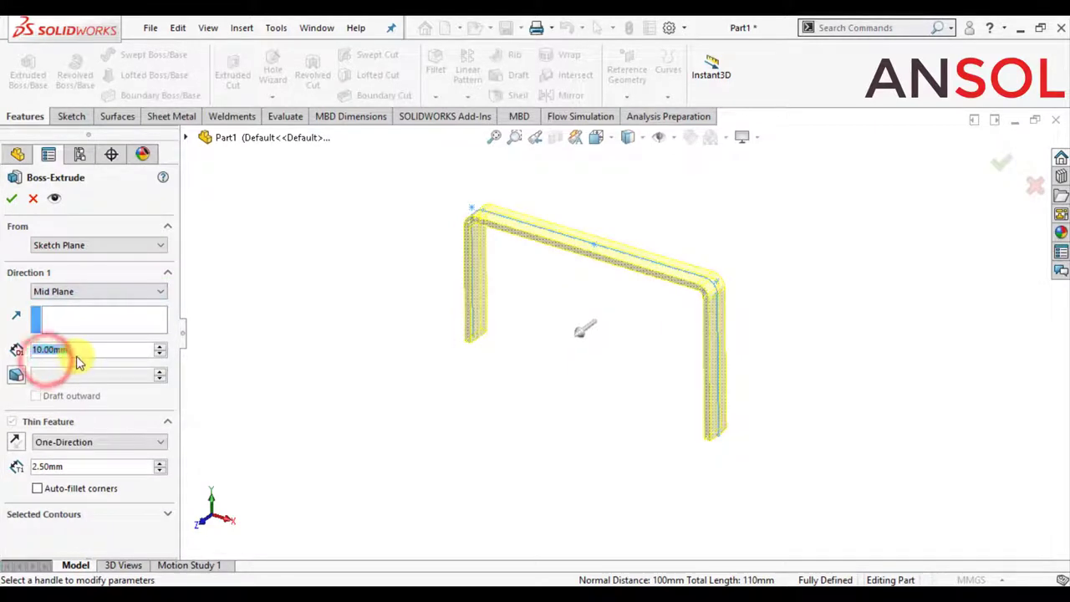
type("60")
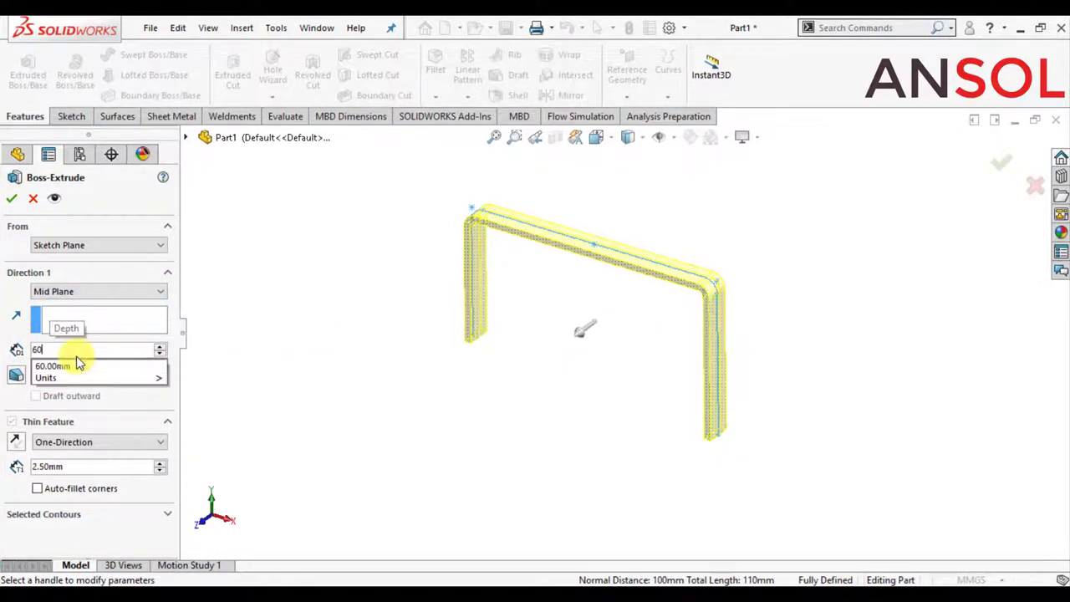
key("Return")
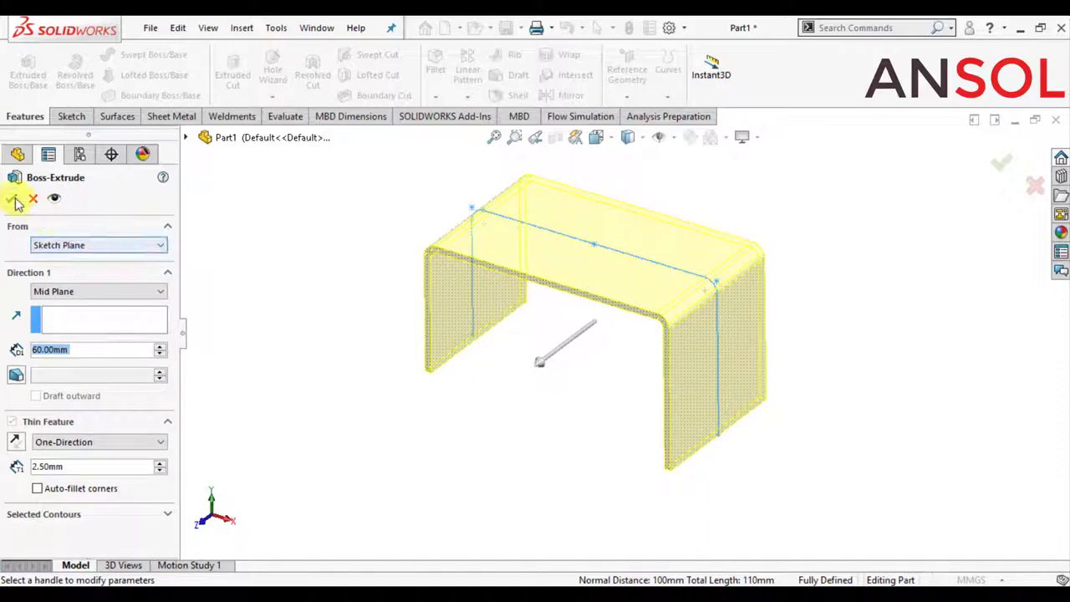
- Accept the thin extrusion and begin a Full Round Fillet on the leg's outer face
left_click(283, 327)
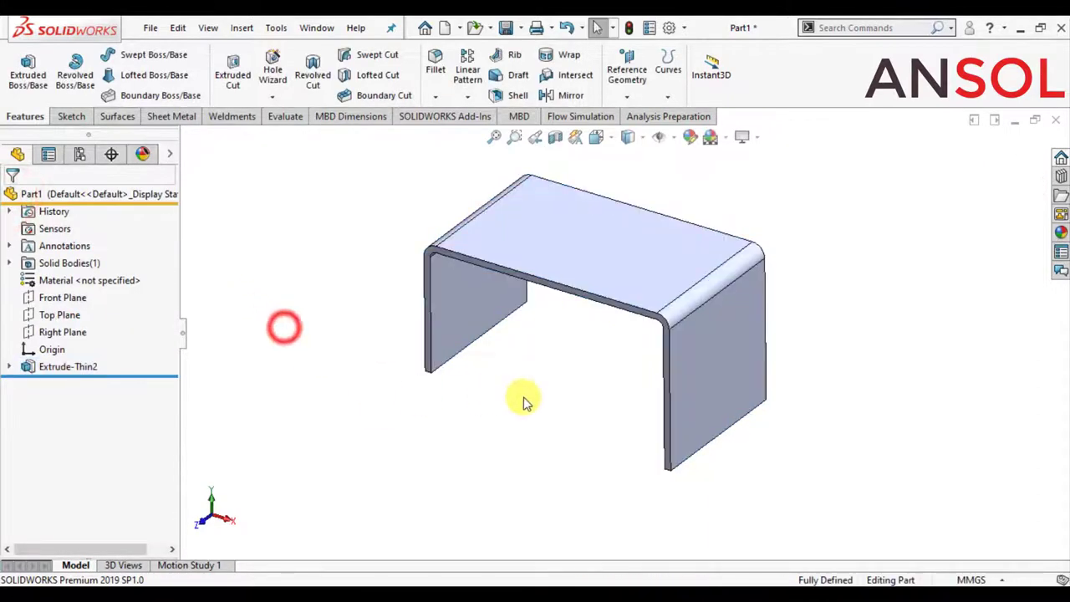
mouse_move(616, 376)
middle_mouse_down()
mouse_move(590, 354)
mouse_move(621, 326)
mouse_move(633, 342)
middle_mouse_up()
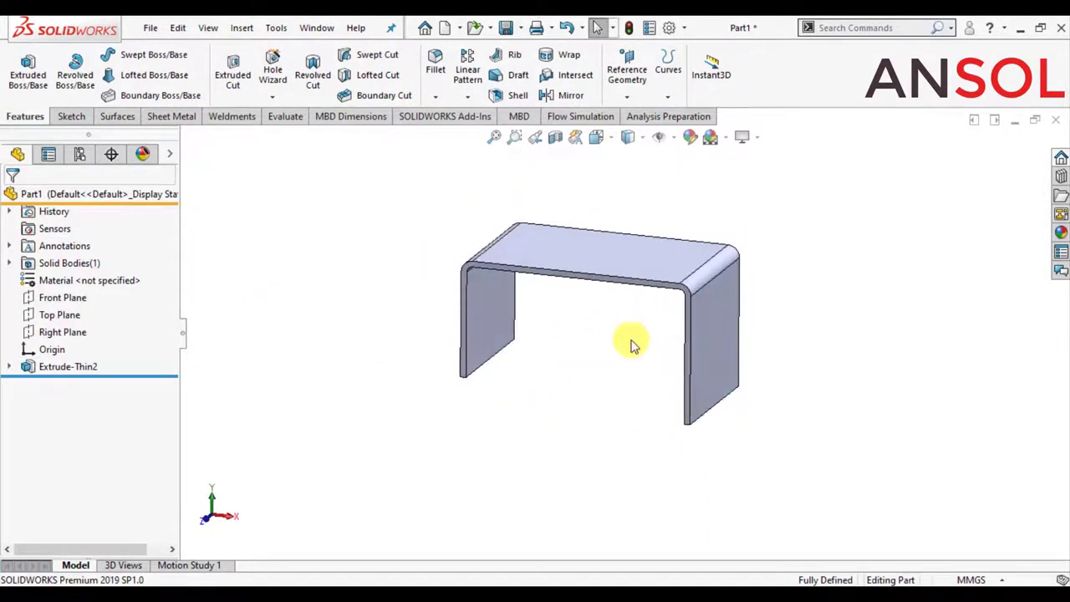
left_click(438, 70)
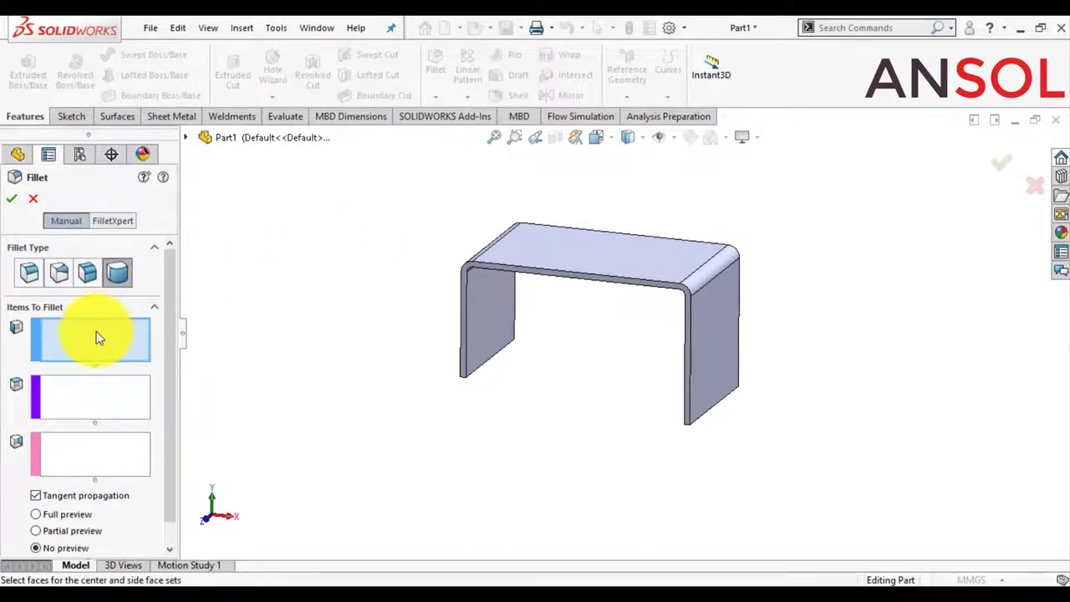
scroll(725, 332, "up", 3)
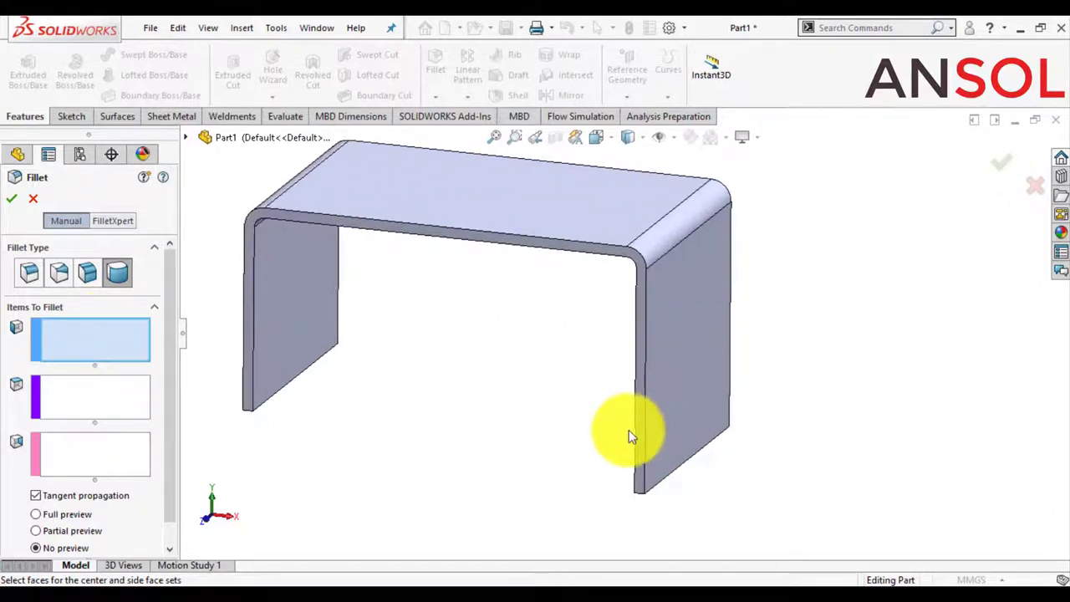
left_click(615, 448)
left_click(112, 406)
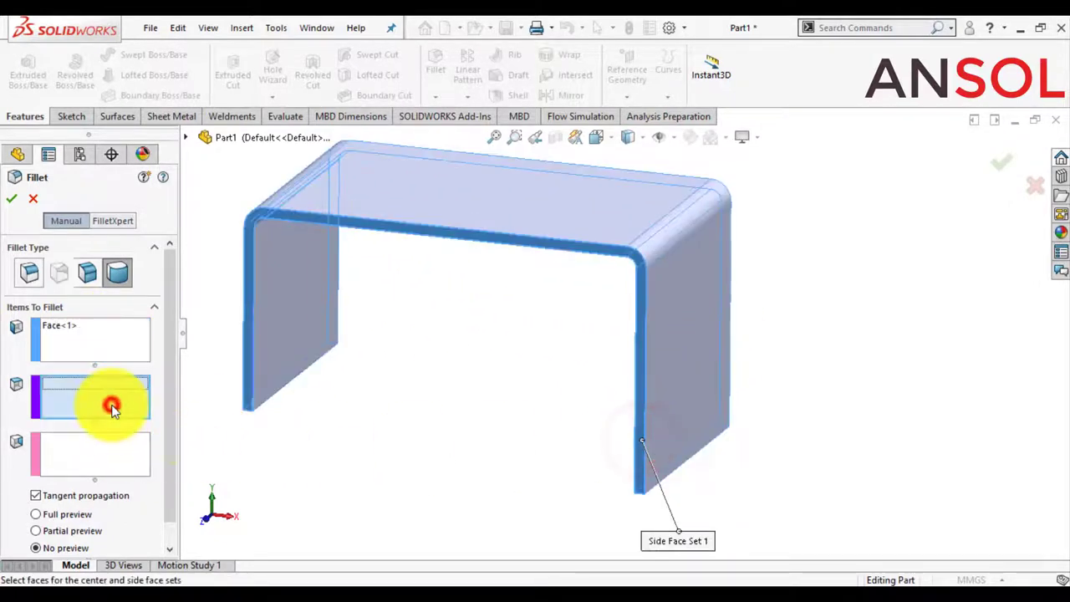
- Select the leg's end face and inner face, then apply the full round fillet
scroll(735, 447, "down", 2)
mouse_move(735, 447)
middle_mouse_down()
mouse_move(702, 290)
mouse_move(686, 318)
middle_mouse_up()
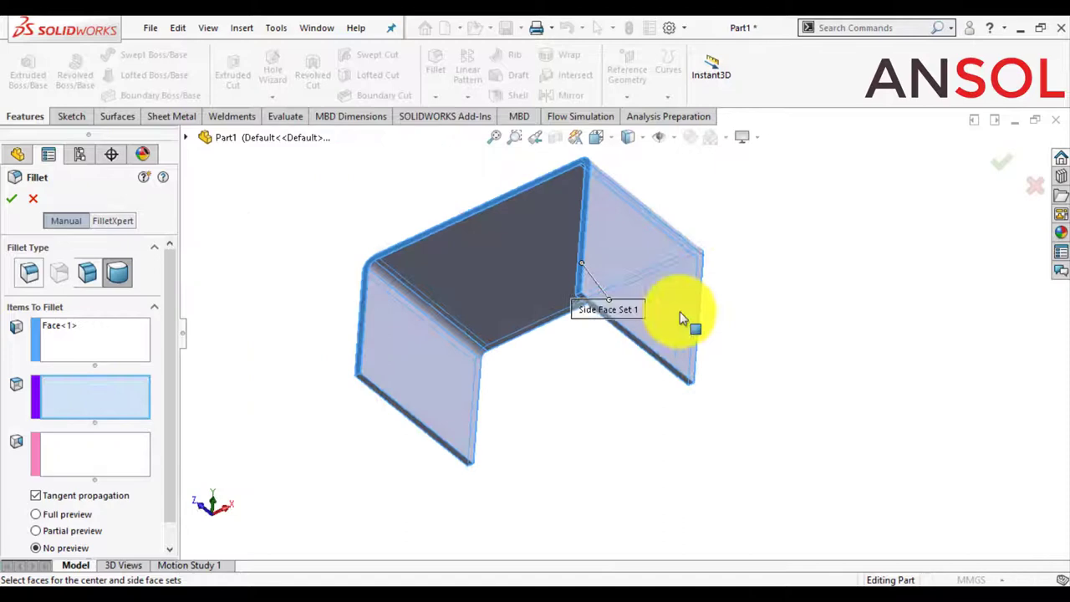
left_click(662, 360)
left_click(110, 453)
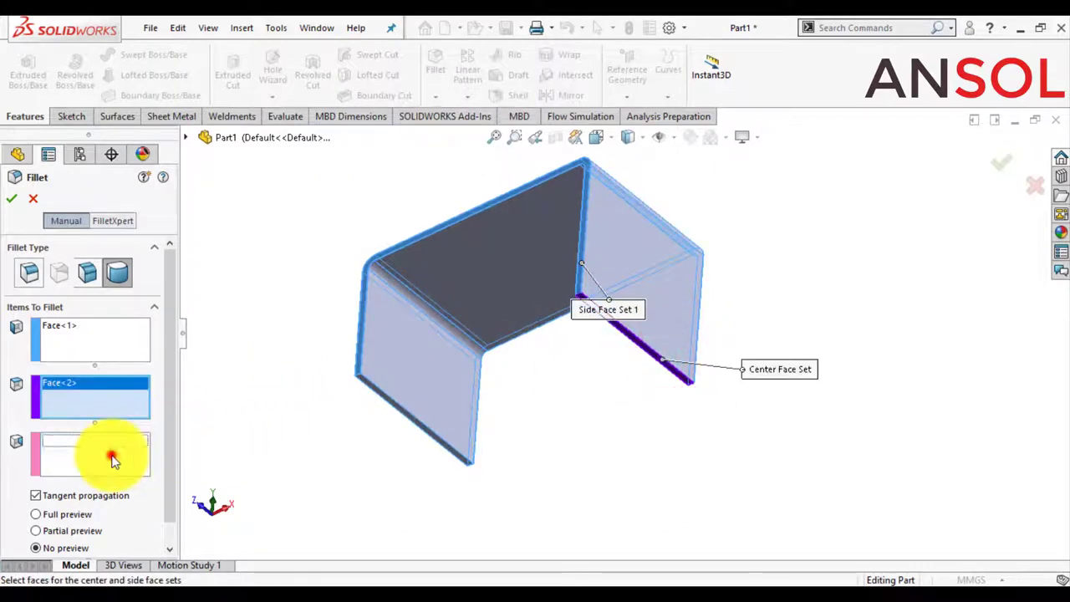
middle_click_drag(723, 430, 518, 323)
scroll(535, 321, "down", 3)
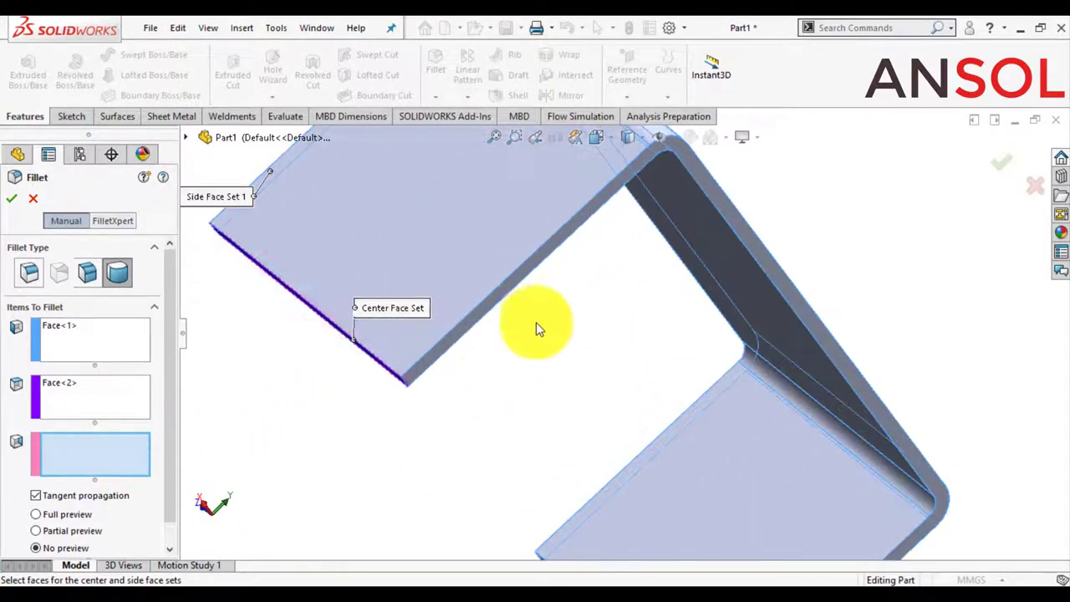
left_click(511, 282)
scroll(630, 362, "up", 3)
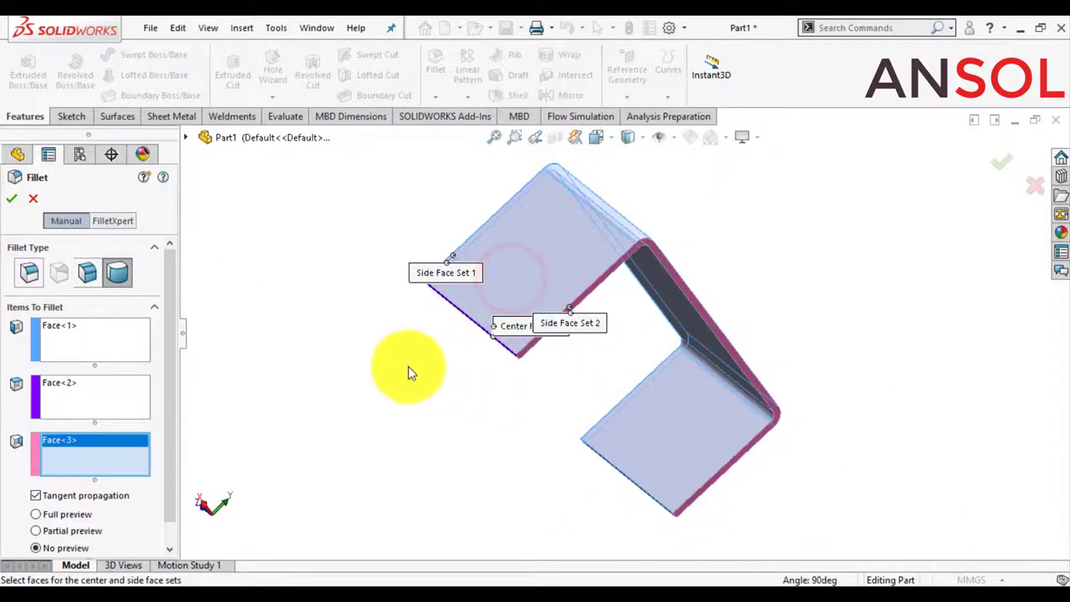
left_click_drag(167, 356, 167, 423)
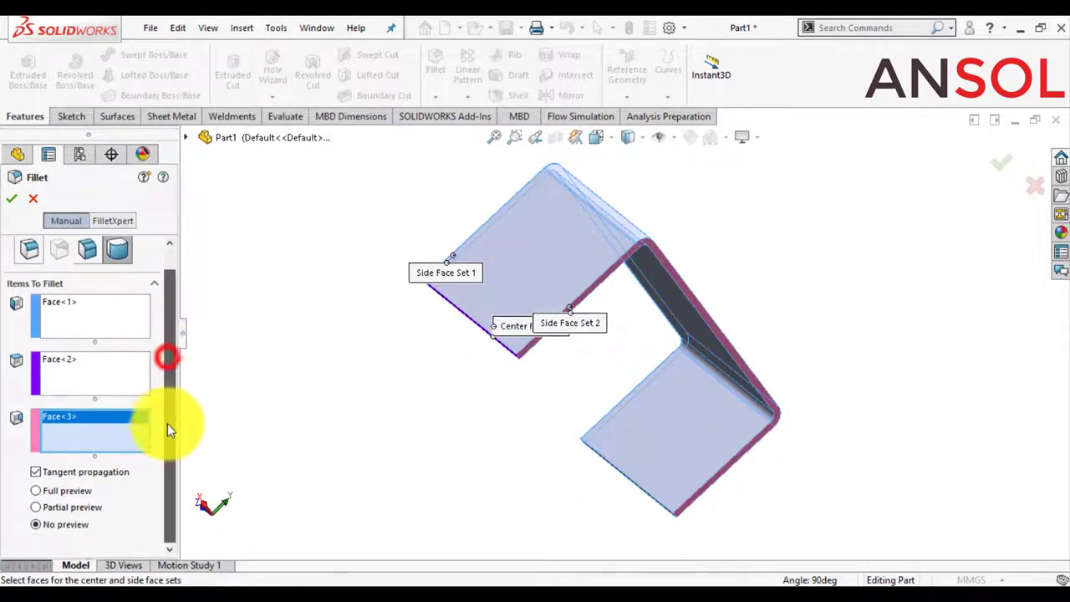
left_click(12, 203)
middle_click_drag(317, 277, 366, 318)
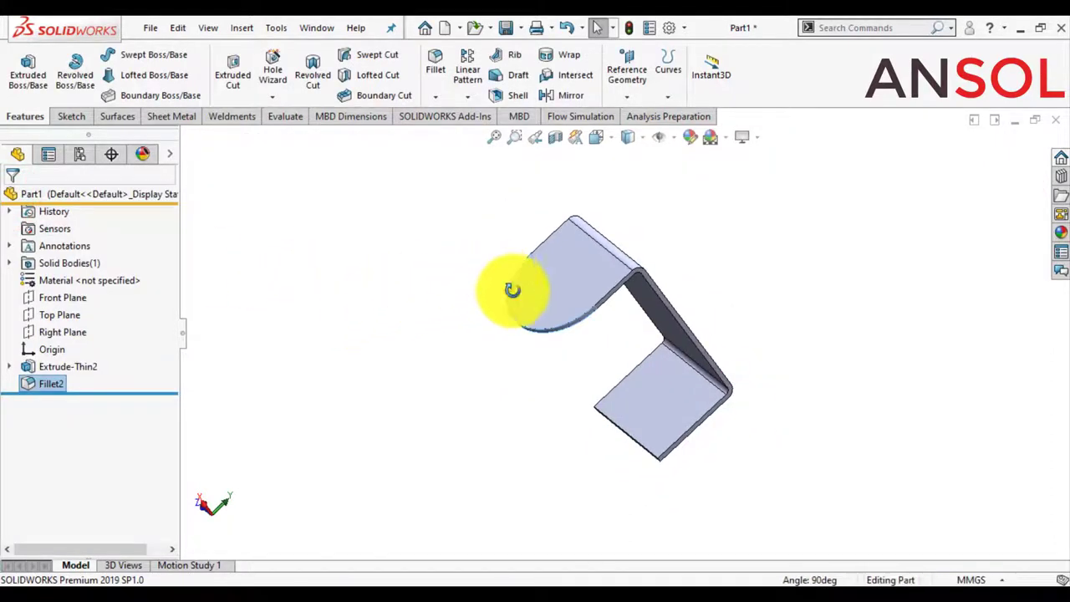
- Change the thin extrusion's wall thickness to 3 mm
mouse_move(511, 289)
middle_mouse_down()
mouse_move(592, 377)
mouse_move(506, 401)
mouse_move(585, 434)
mouse_move(531, 439)
mouse_move(577, 392)
mouse_move(575, 400)
middle_mouse_up()
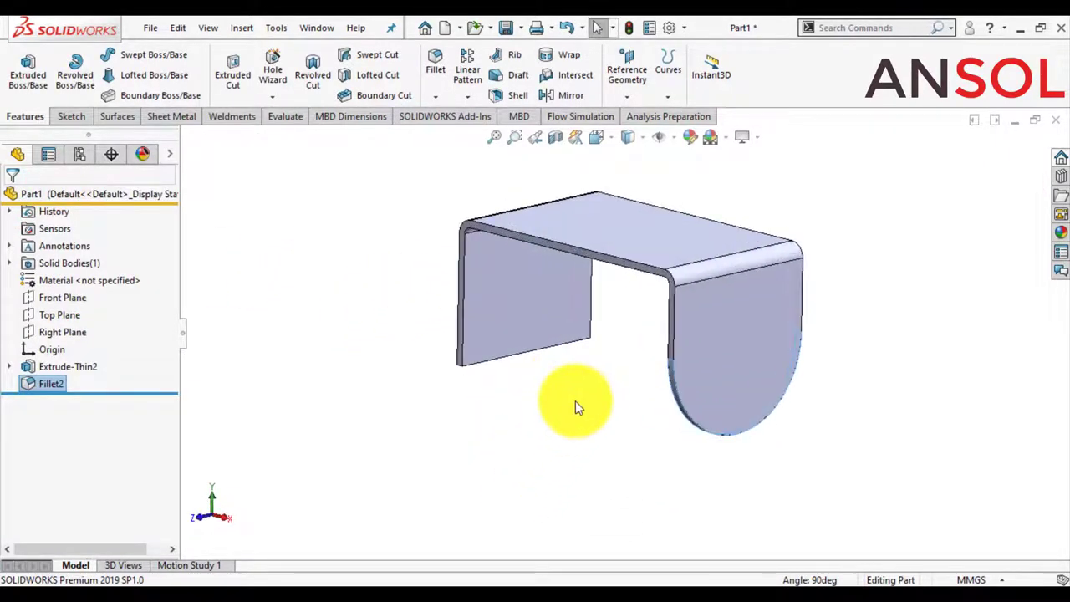
left_click(64, 367)
left_click(72, 321)
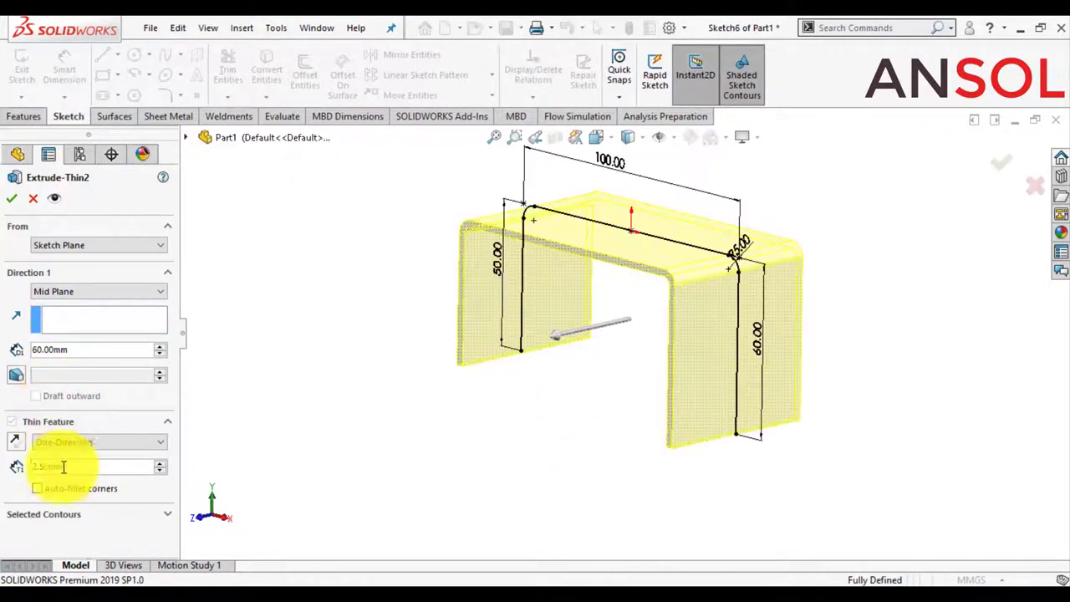
left_click(69, 467)
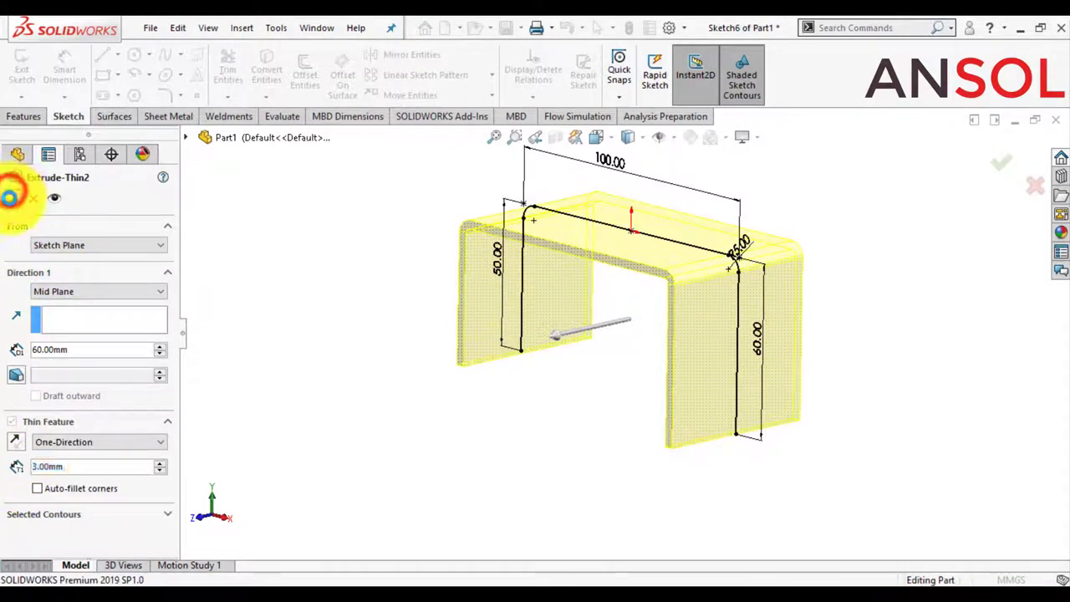
middle_click_drag(315, 298, 379, 319)
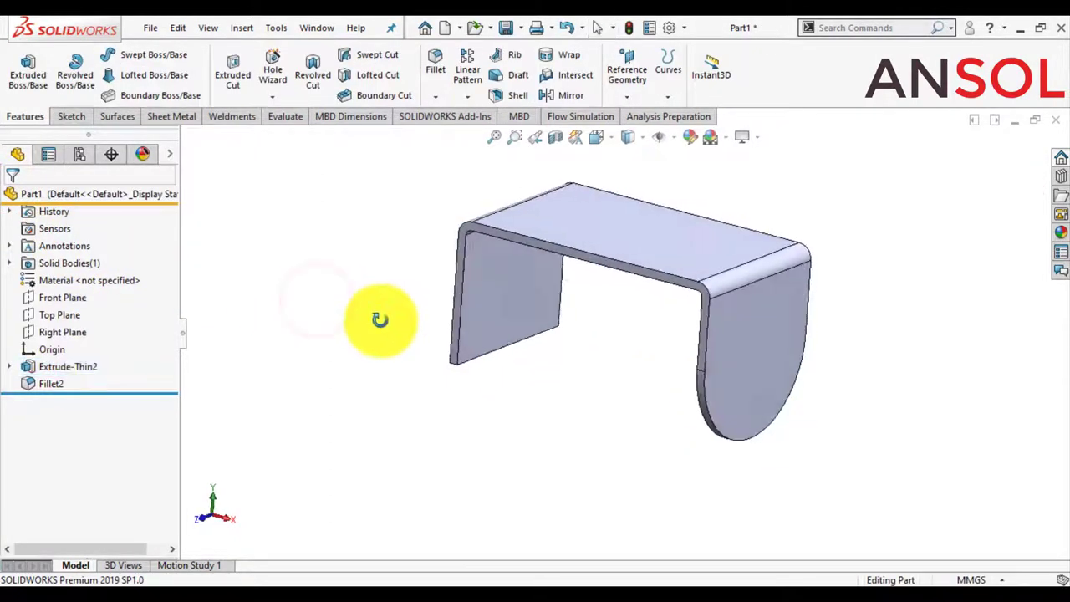
- Start a new sketch on the rounded leg's flat face, viewed normal to it
left_click(746, 361)
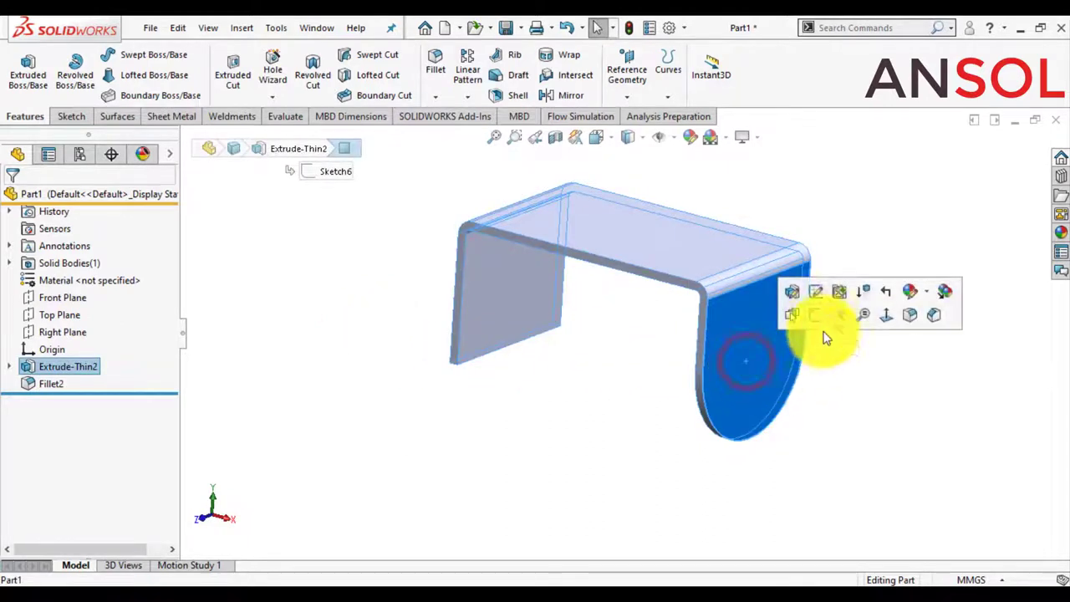
left_click(883, 315)
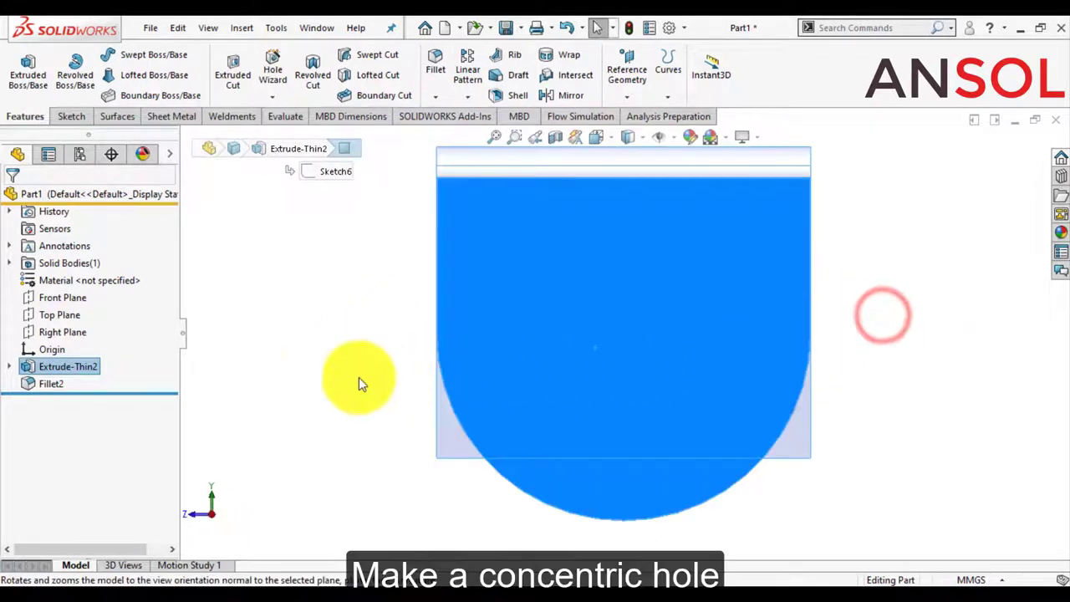
left_click(313, 380)
left_click(583, 373)
left_click(651, 324)
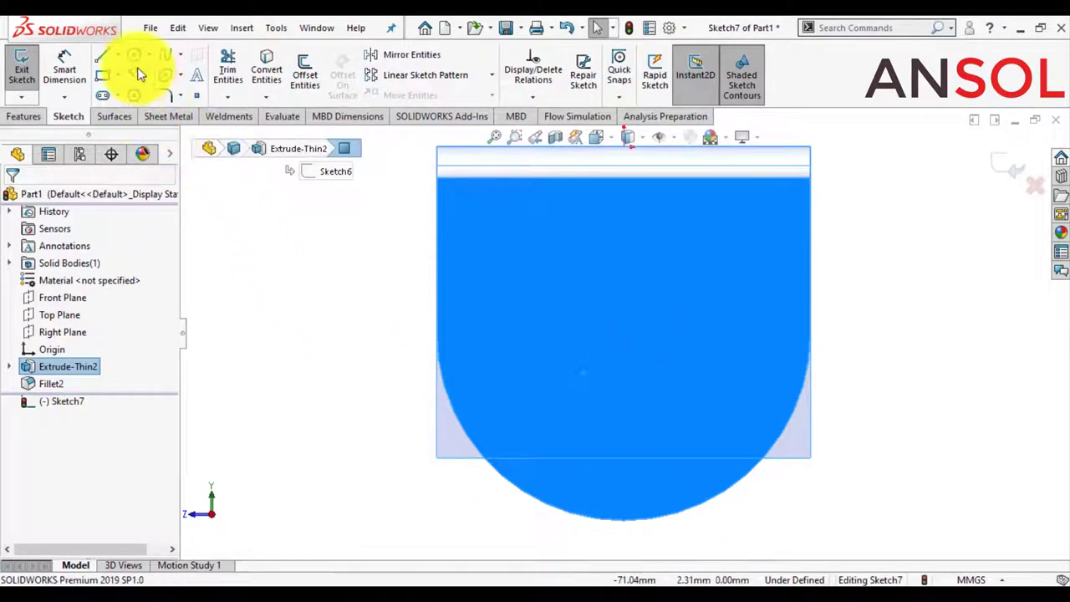
- Draw a circle centred on the rounded leg's face
left_click(133, 55)
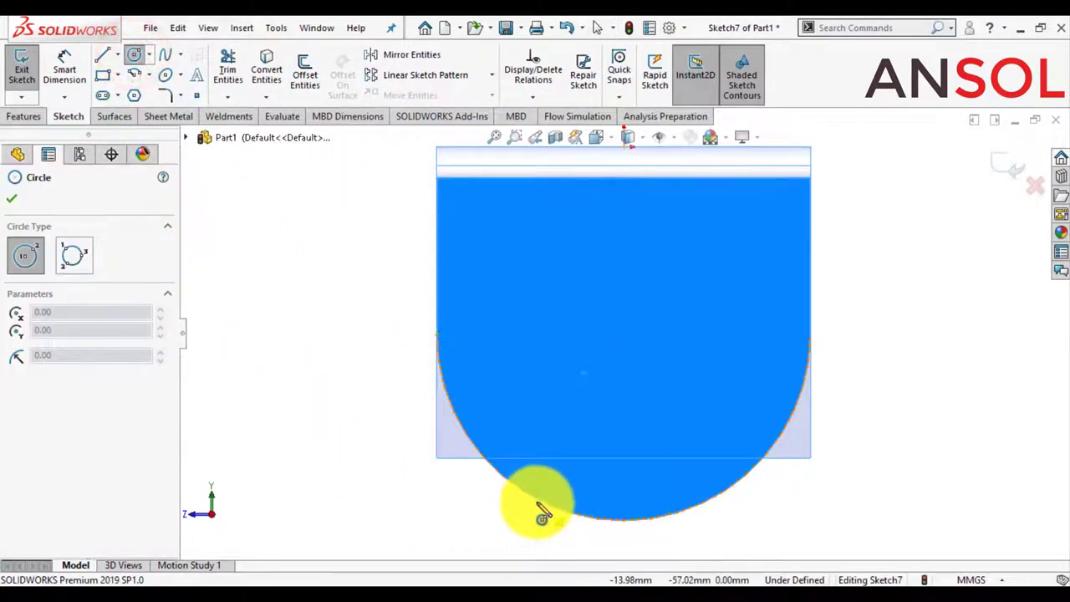
left_click(624, 334)
left_click(624, 390)
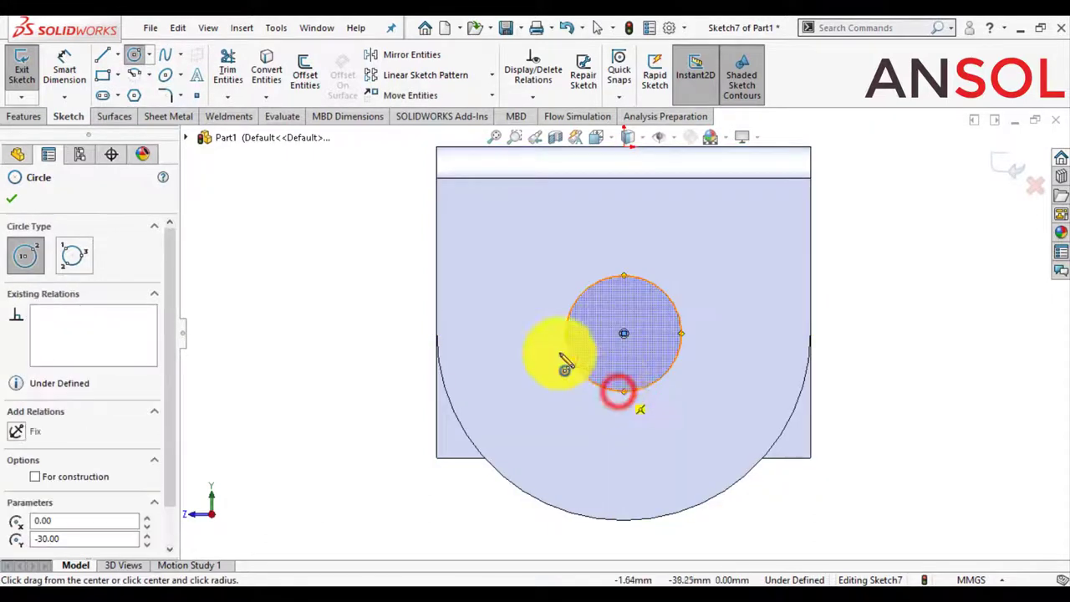
left_click(12, 197)
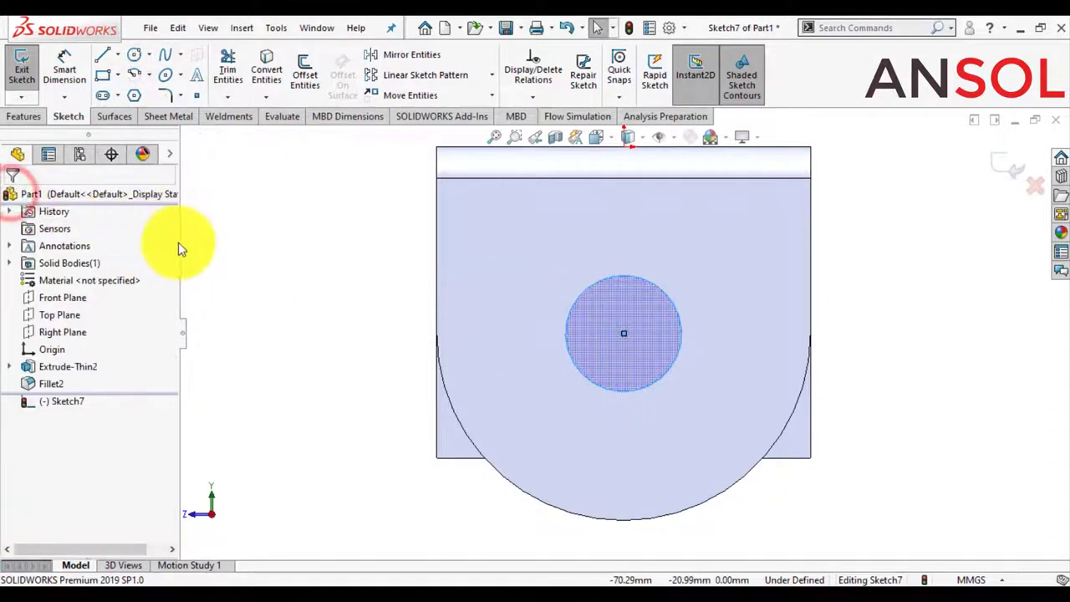
- Dimension the circle to 20 mm diameter and exit the sketch
left_click(67, 72)
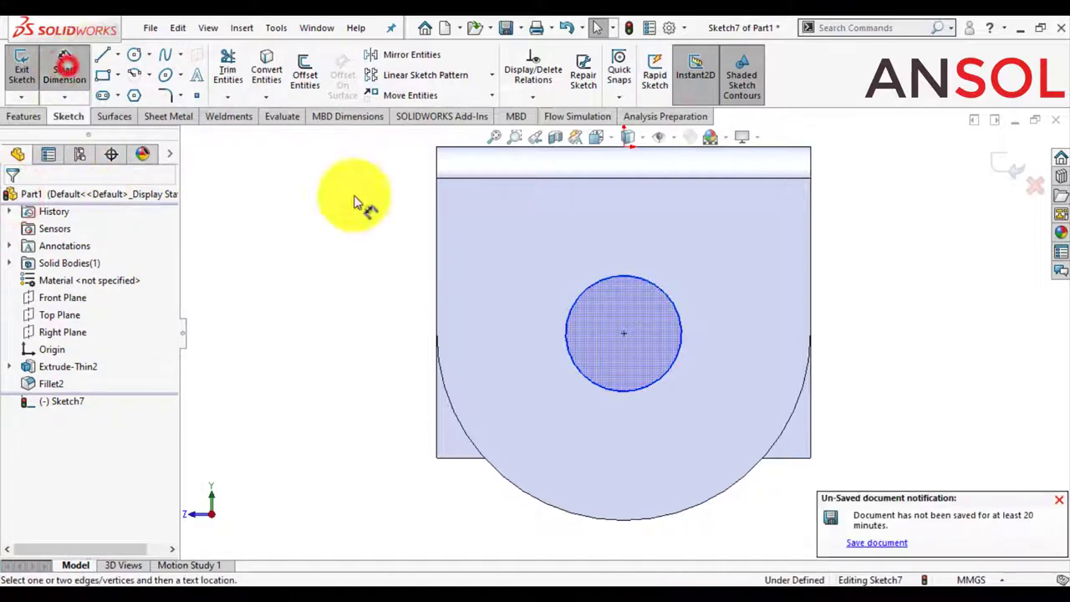
left_click(674, 307)
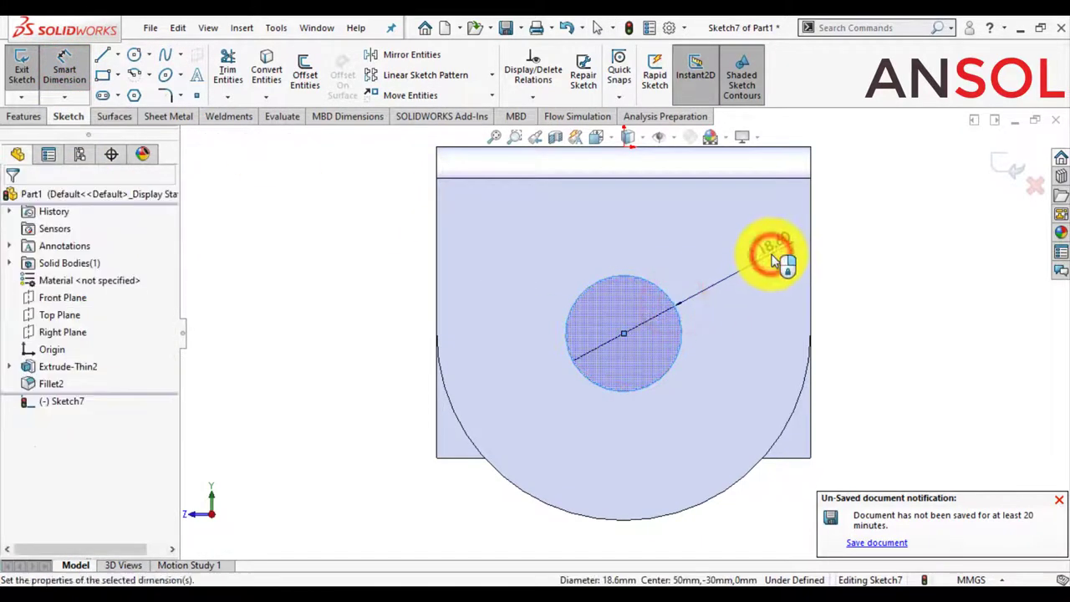
left_click(773, 261)
type("20")
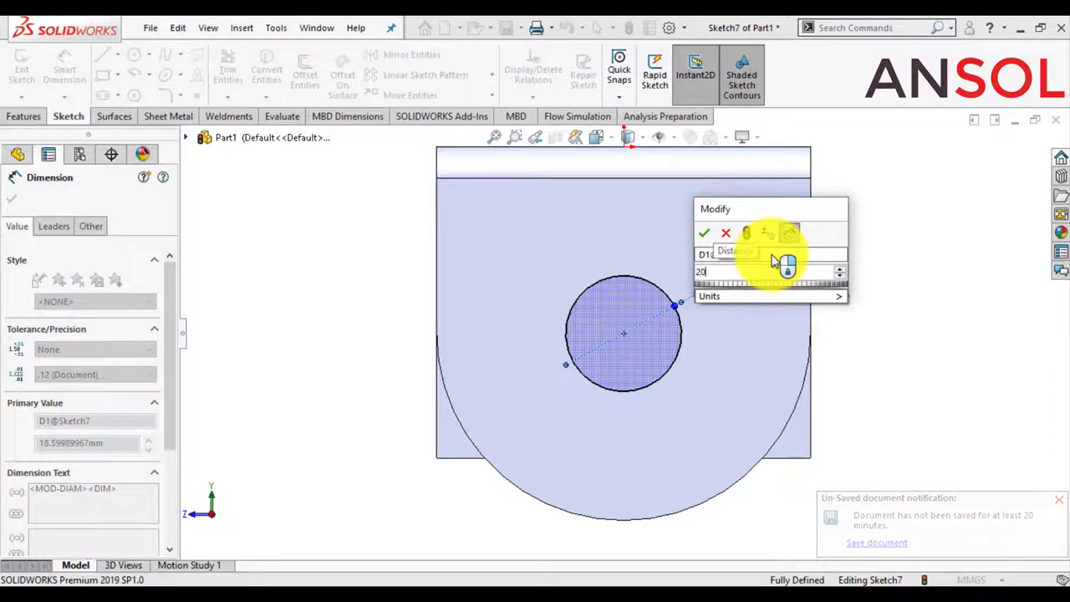
key("Return")
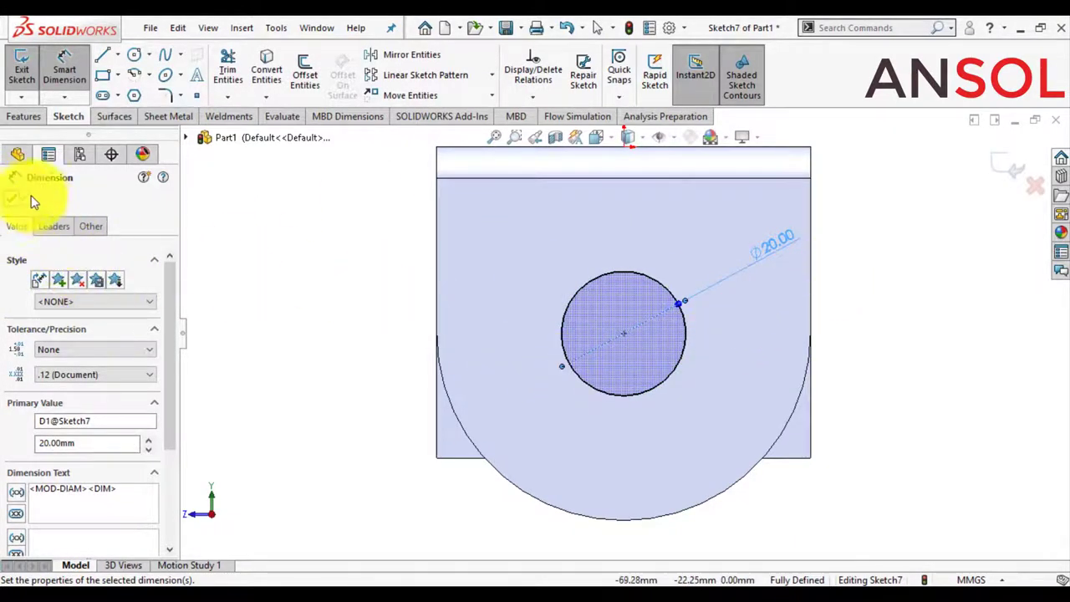
left_click(17, 203)
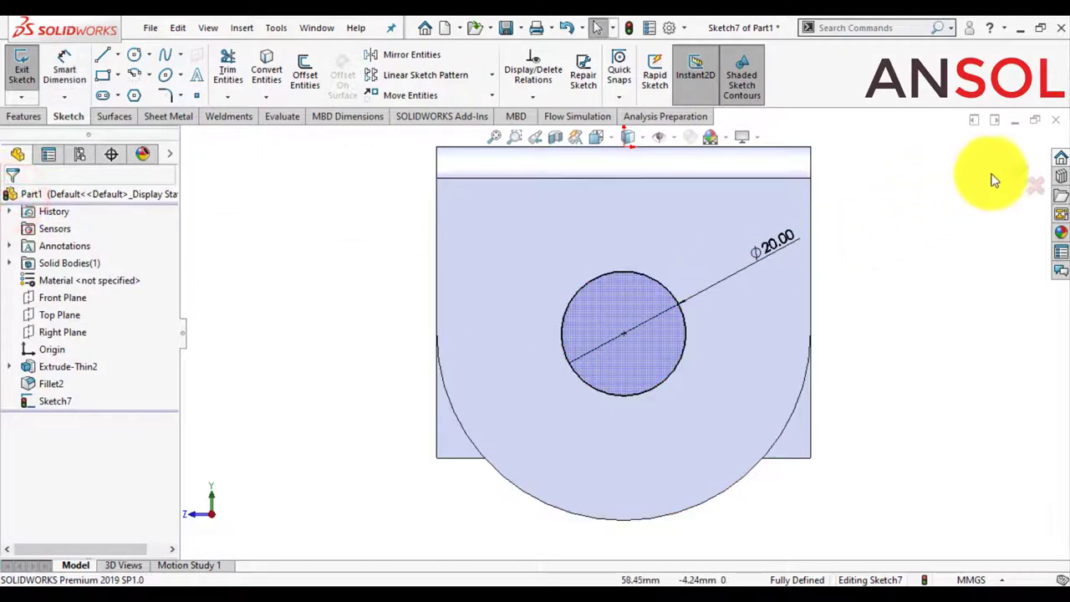
left_click(1002, 169)
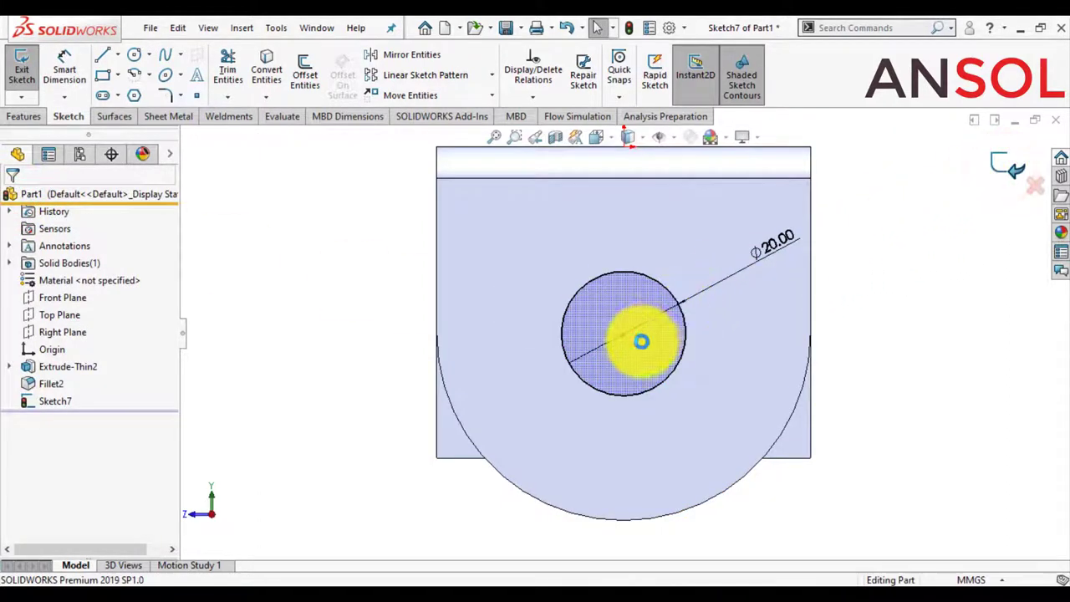
scroll(585, 359, "up", 2)
mouse_move(593, 365)
middle_mouse_down()
mouse_move(678, 346)
mouse_move(349, 203)
middle_mouse_up()
- Cut the 20 mm circle Up To Surface, ending at the flange's outer face
left_click(228, 73)
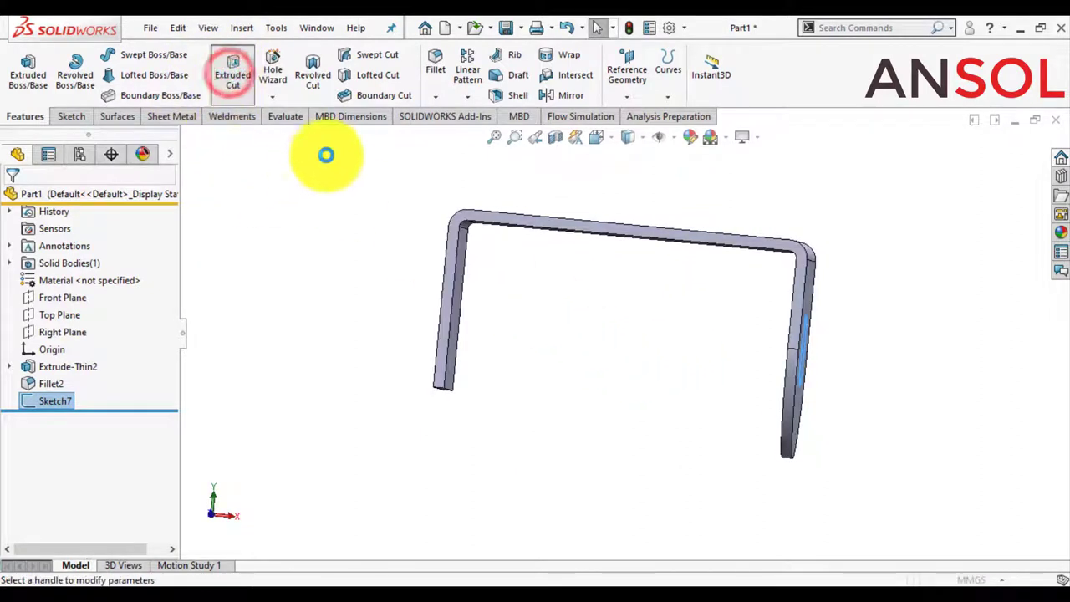
left_click(113, 297)
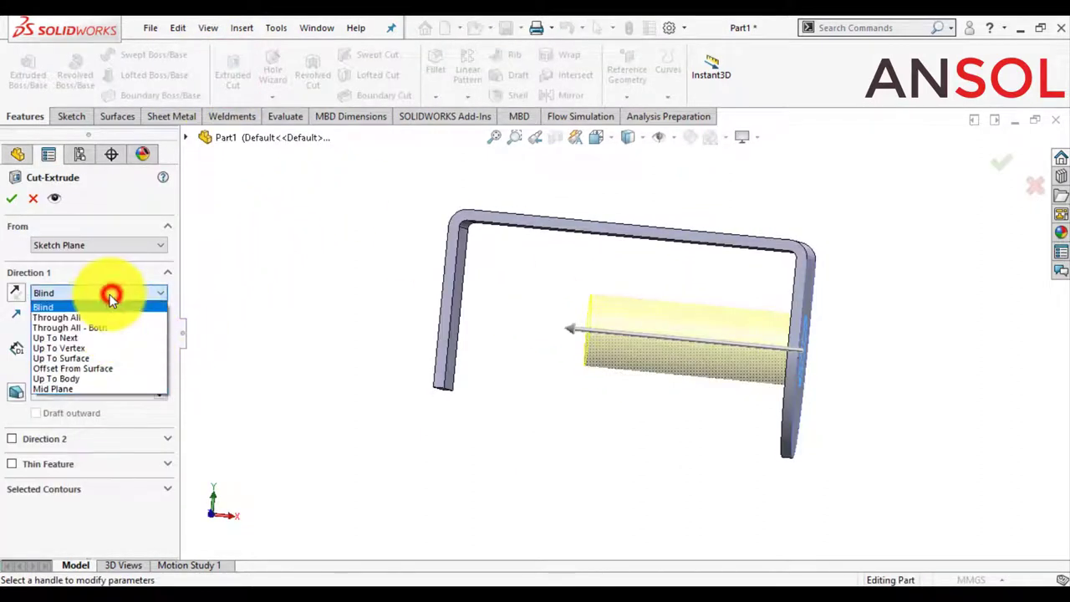
left_click(81, 358)
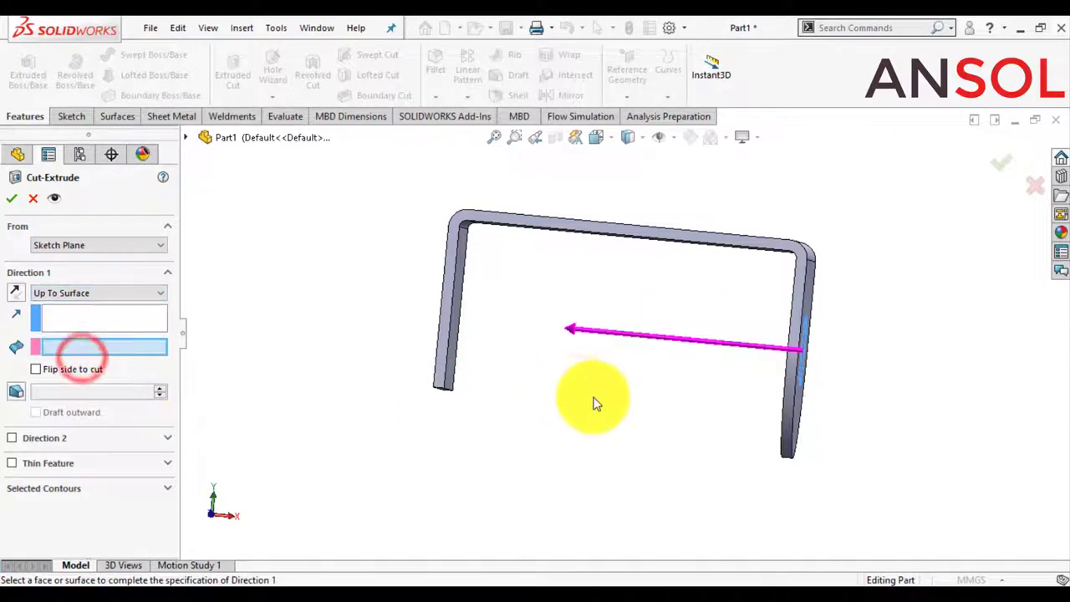
middle_click_drag(597, 401, 627, 413)
left_click(756, 414)
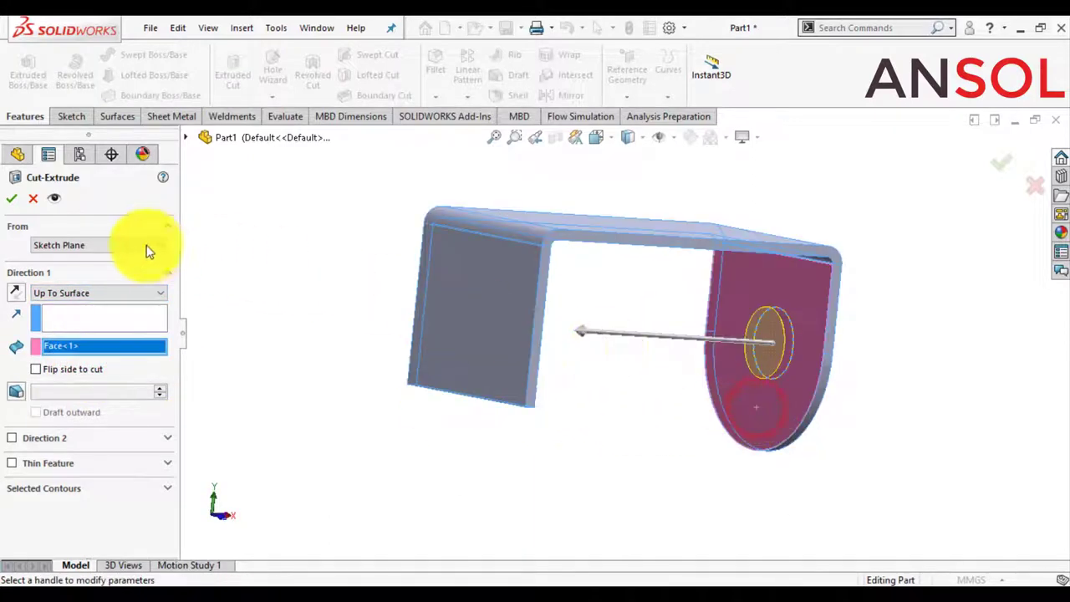
left_click(11, 198)
mouse_move(473, 428)
middle_mouse_down()
mouse_move(616, 487)
mouse_move(647, 435)
mouse_move(565, 426)
mouse_move(540, 476)
mouse_move(557, 399)
mouse_move(521, 423)
mouse_move(525, 385)
mouse_move(509, 454)
mouse_move(657, 318)
middle_mouse_up()
scroll(639, 371, "up", 2)
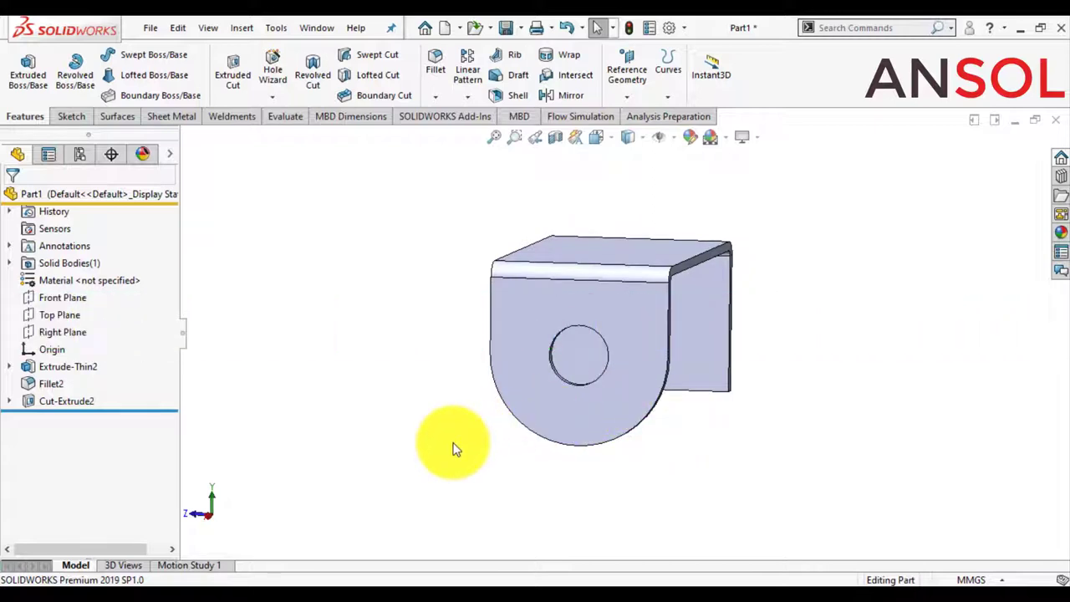
mouse_move(454, 446)
middle_mouse_down()
mouse_move(471, 432)
mouse_move(468, 410)
mouse_move(467, 420)
middle_mouse_up()
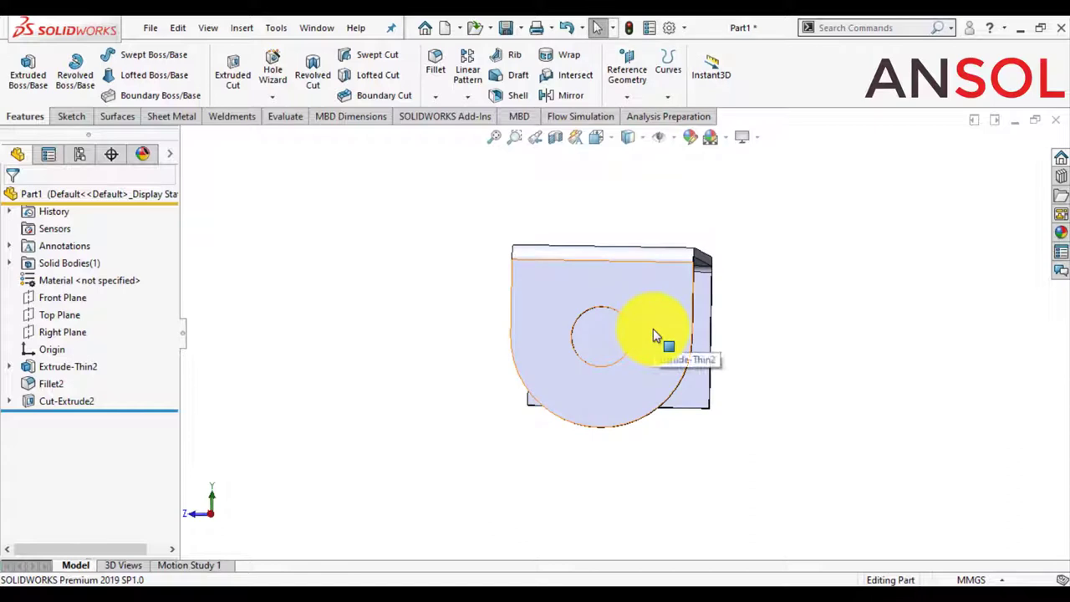
middle_click_drag(871, 389, 798, 419)
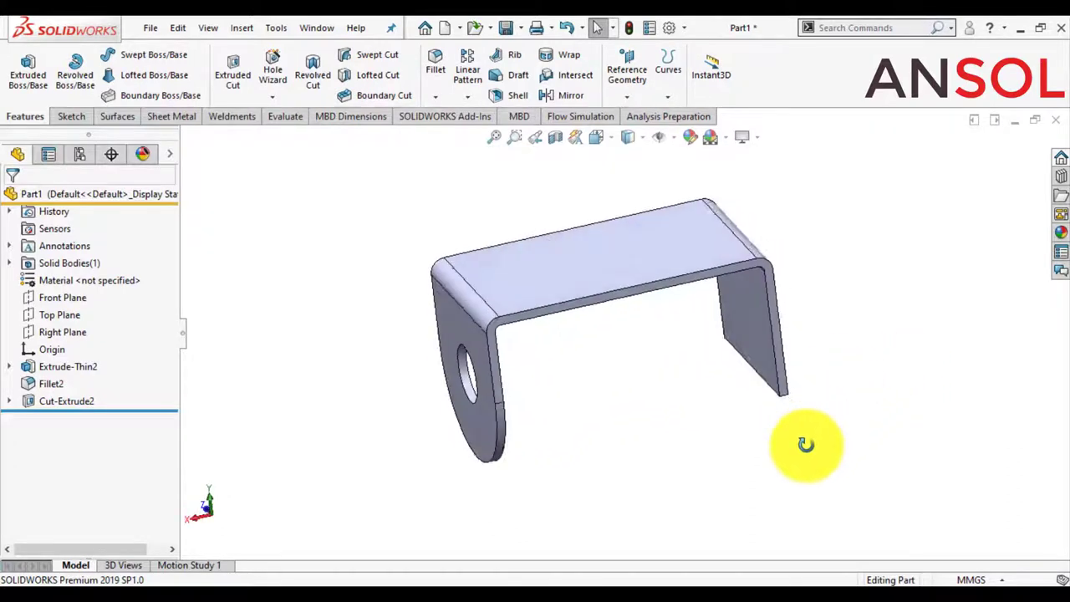
key("alt+Tab")
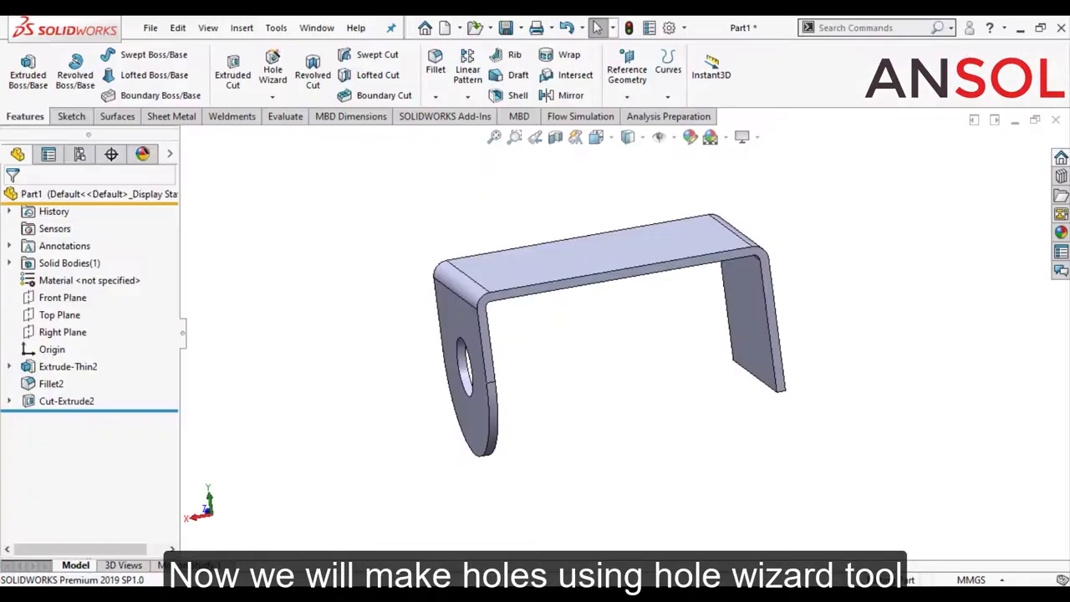
mouse_move(656, 451)
middle_mouse_down()
mouse_move(656, 423)
mouse_move(716, 393)
mouse_move(815, 422)
mouse_move(798, 468)
middle_mouse_up()
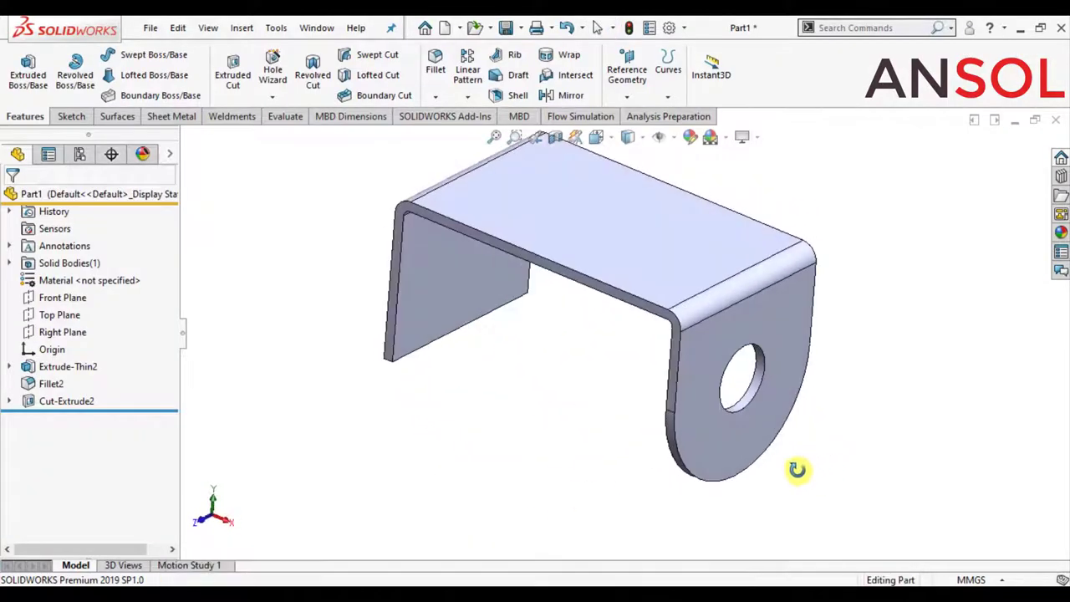
left_click(269, 67)
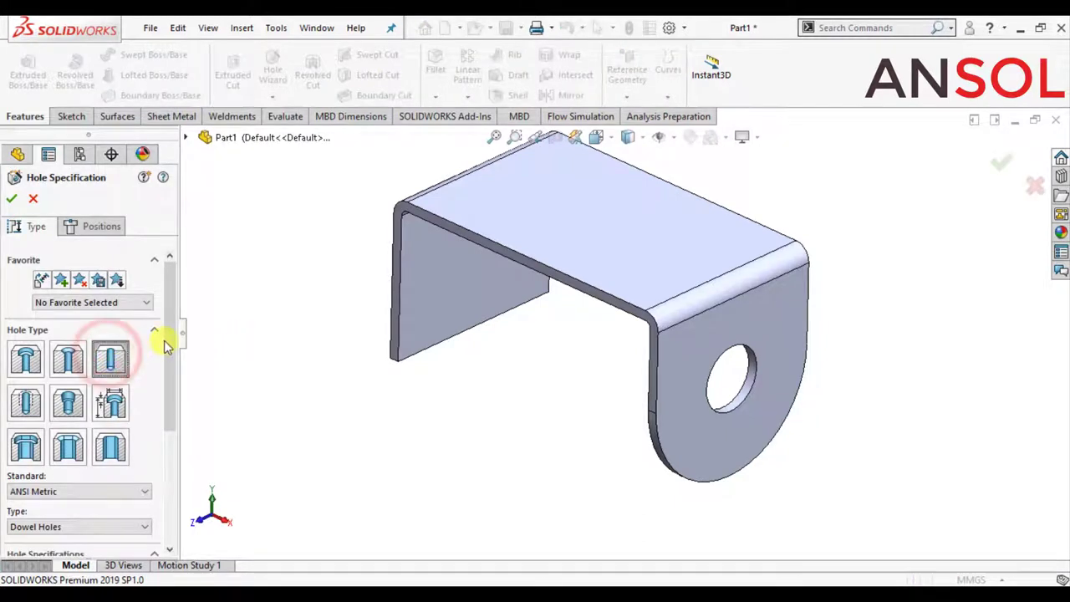
left_click_drag(167, 339, 167, 409)
left_click(137, 460)
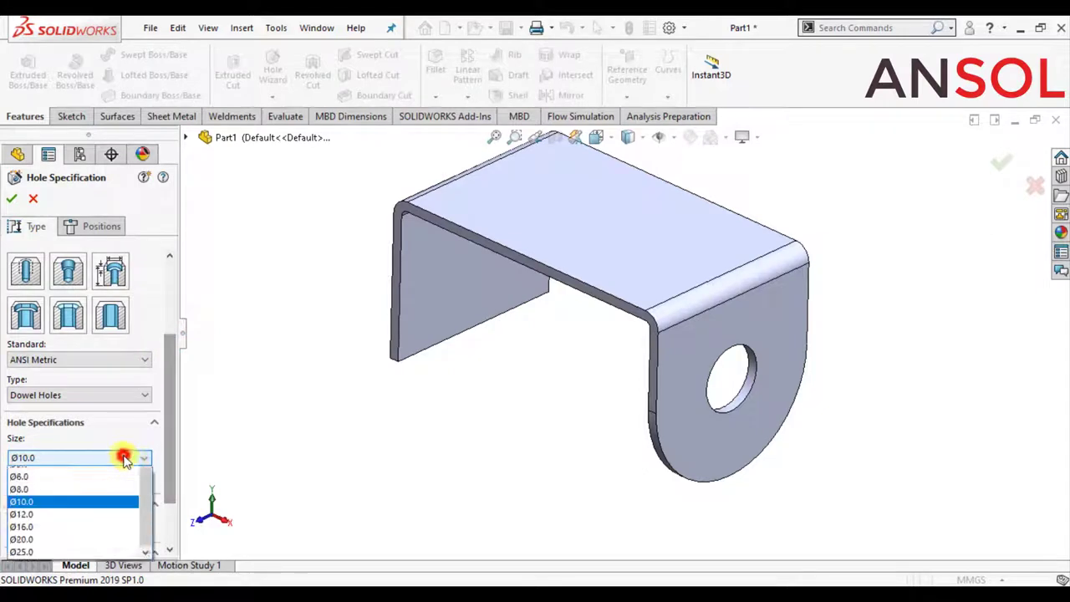
scroll(119, 457, "up", 2)
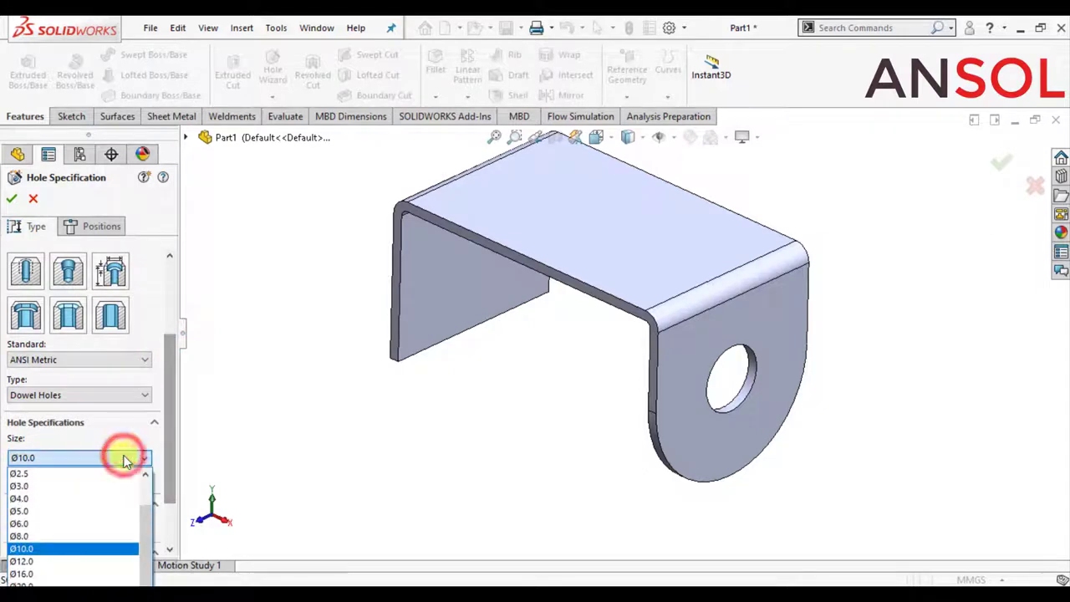
left_click(60, 510)
left_click_drag(172, 448, 176, 495)
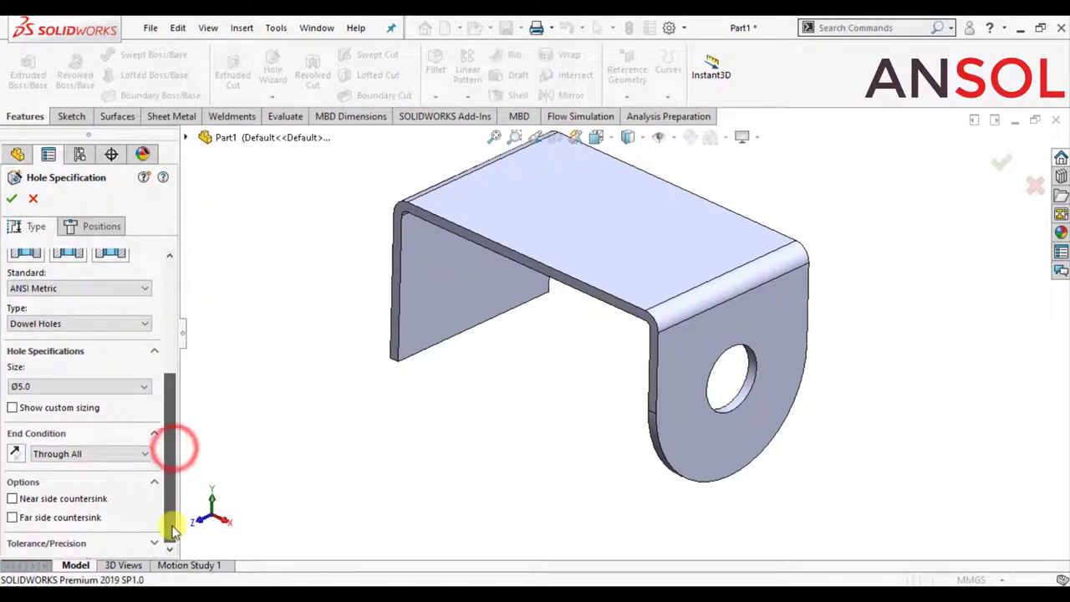
scroll(108, 351, "up", 3)
scroll(115, 311, "up", 1)
left_click(101, 226)
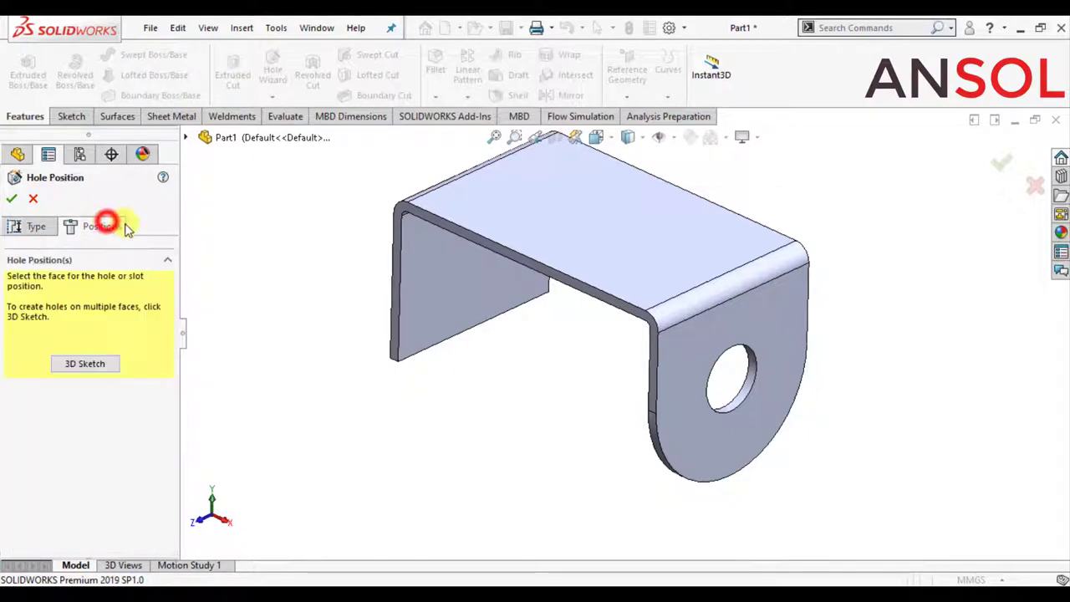
left_click(770, 333)
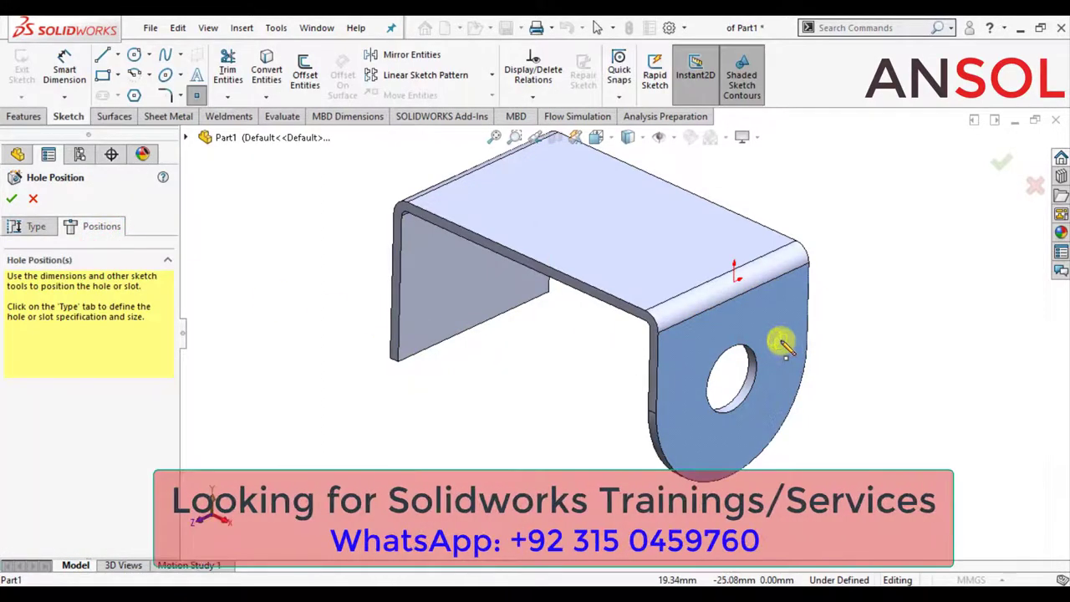
left_click(780, 338)
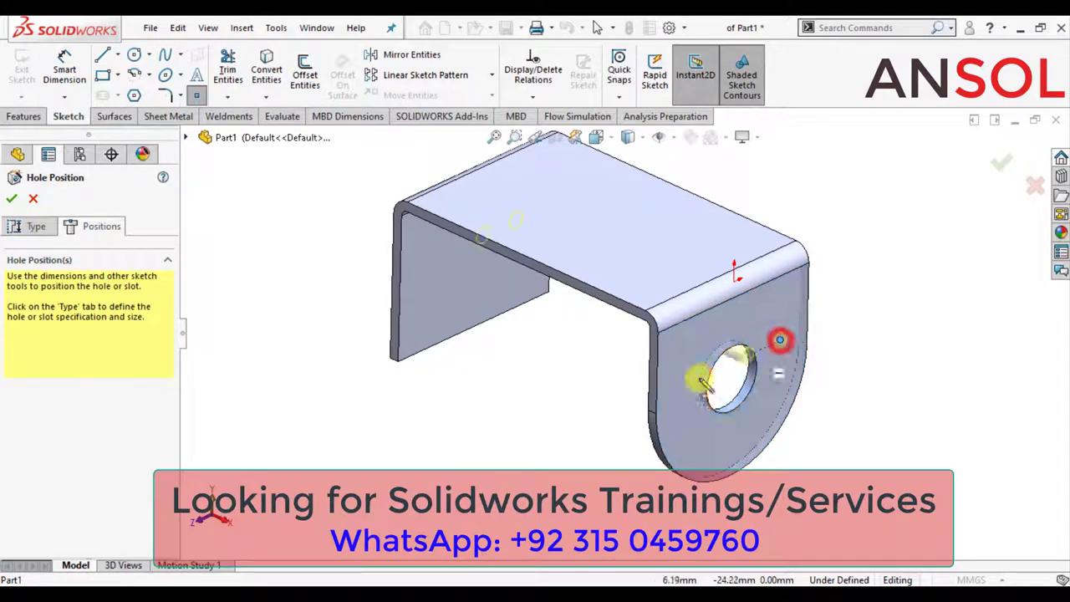
left_click(611, 138)
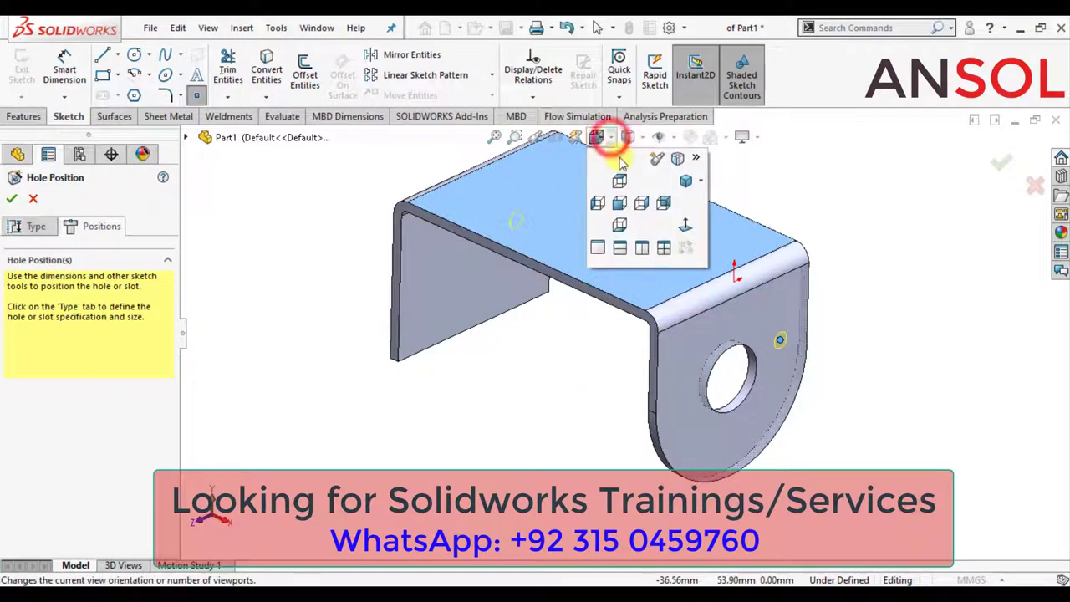
left_click(685, 223)
left_click(60, 60)
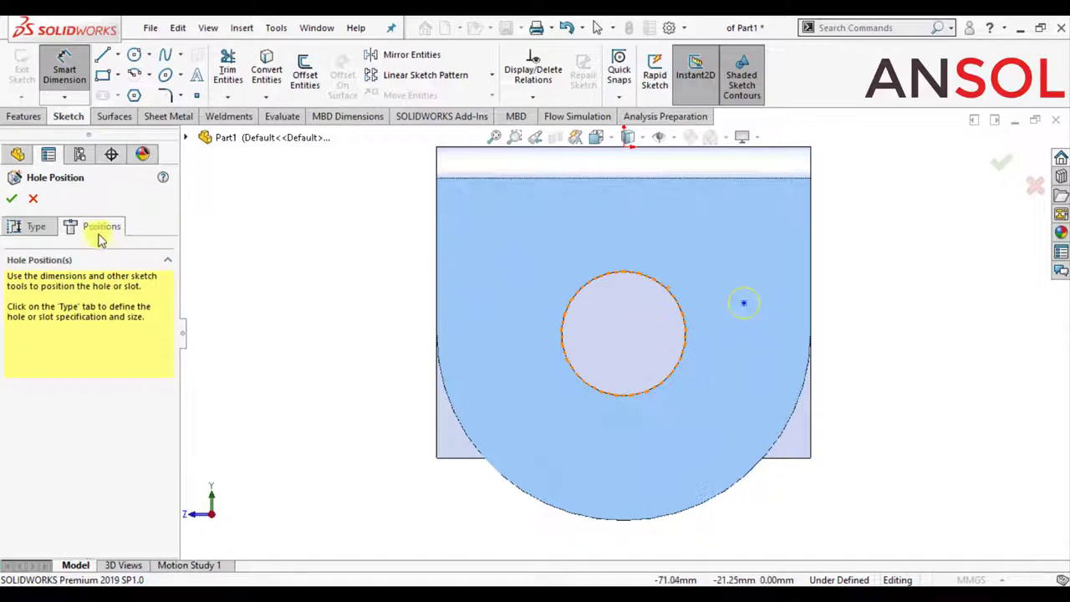
left_click(32, 200)
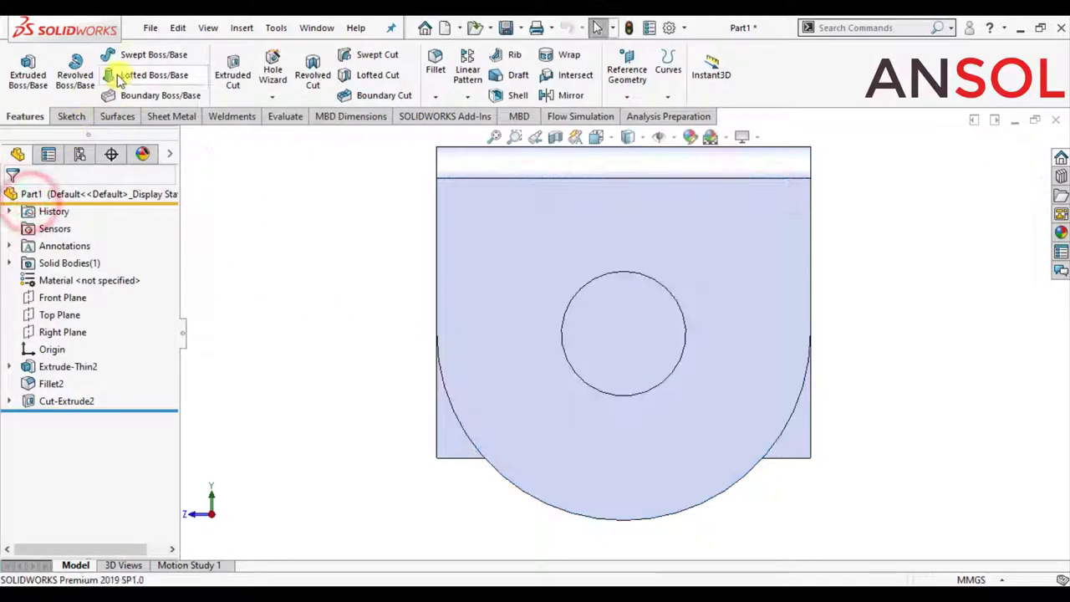
- Pick the Centerline tool, then cancel the pending sketch command
left_click(78, 116)
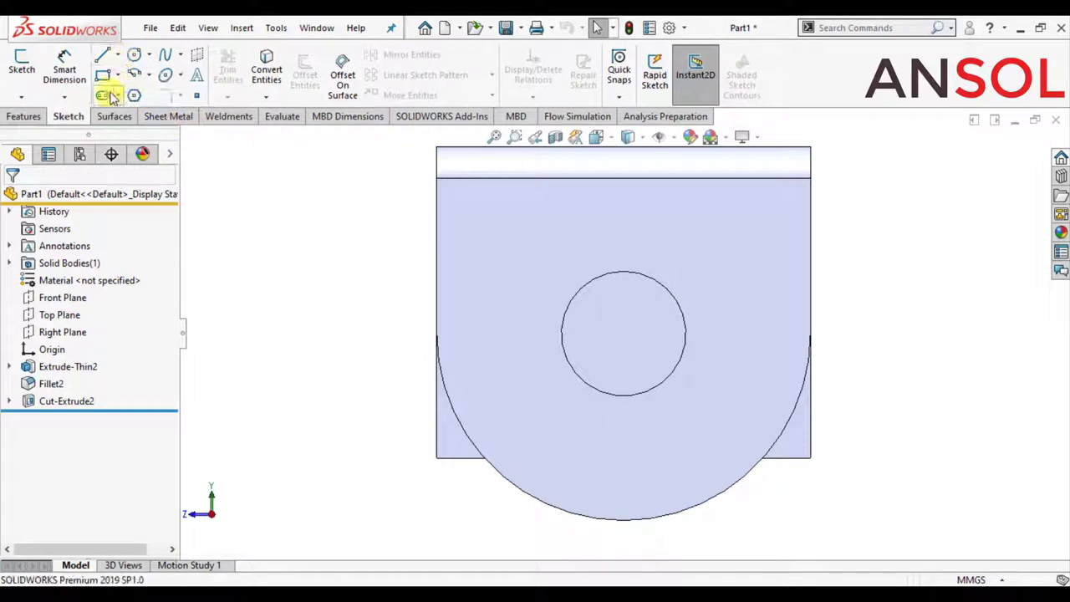
left_click(117, 55)
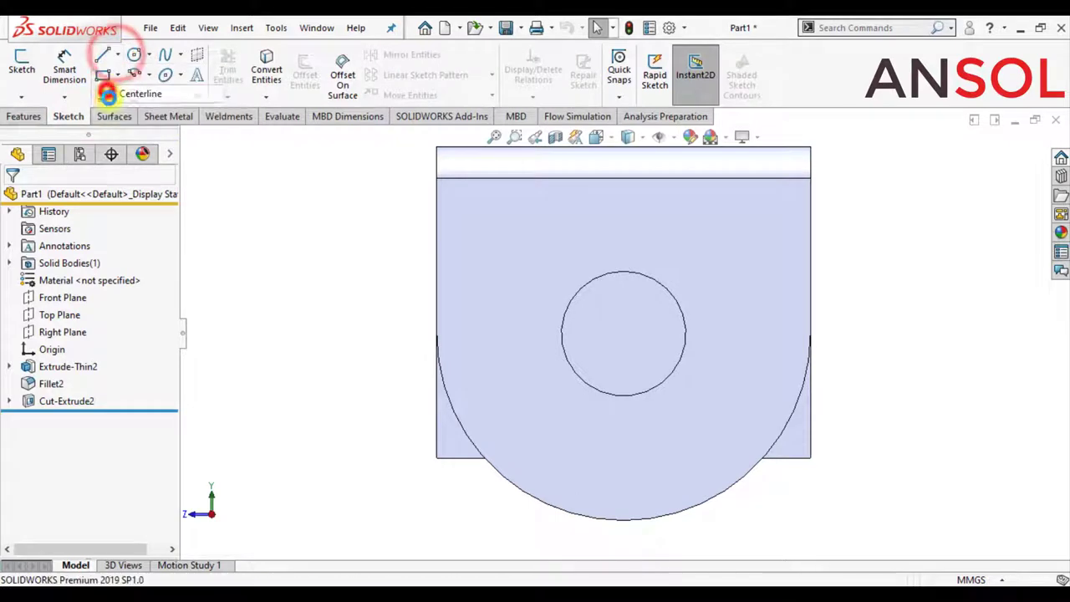
left_click(109, 92)
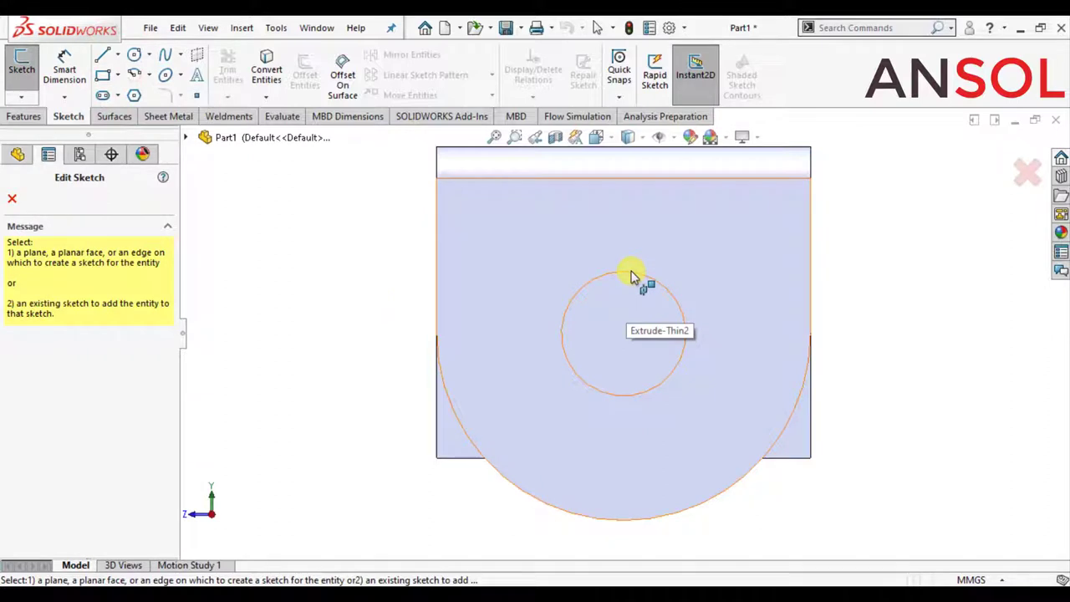
left_click(10, 199)
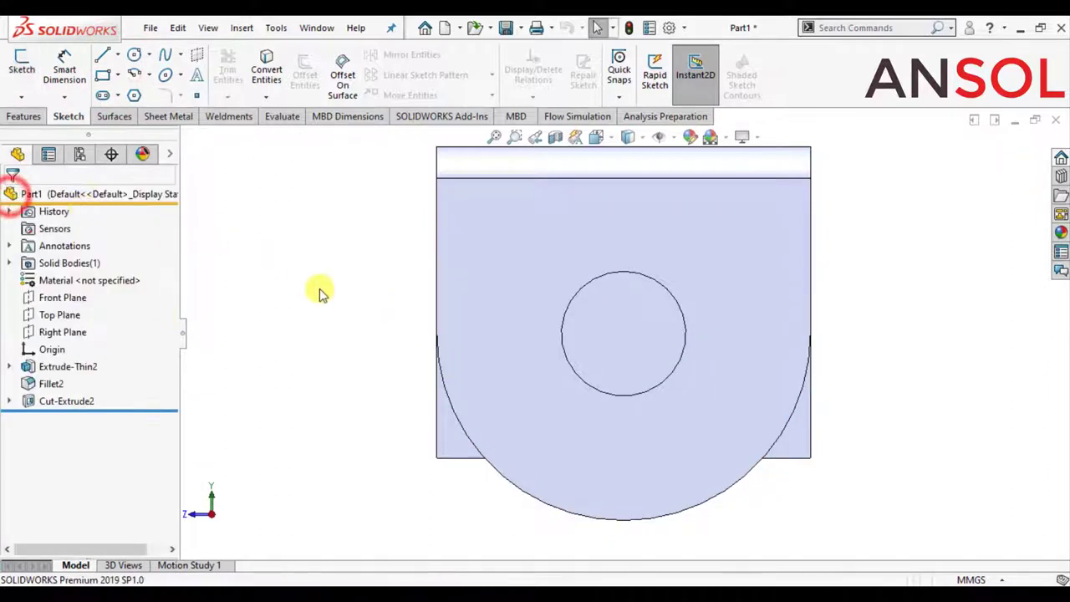
middle_click_drag(410, 338, 454, 375)
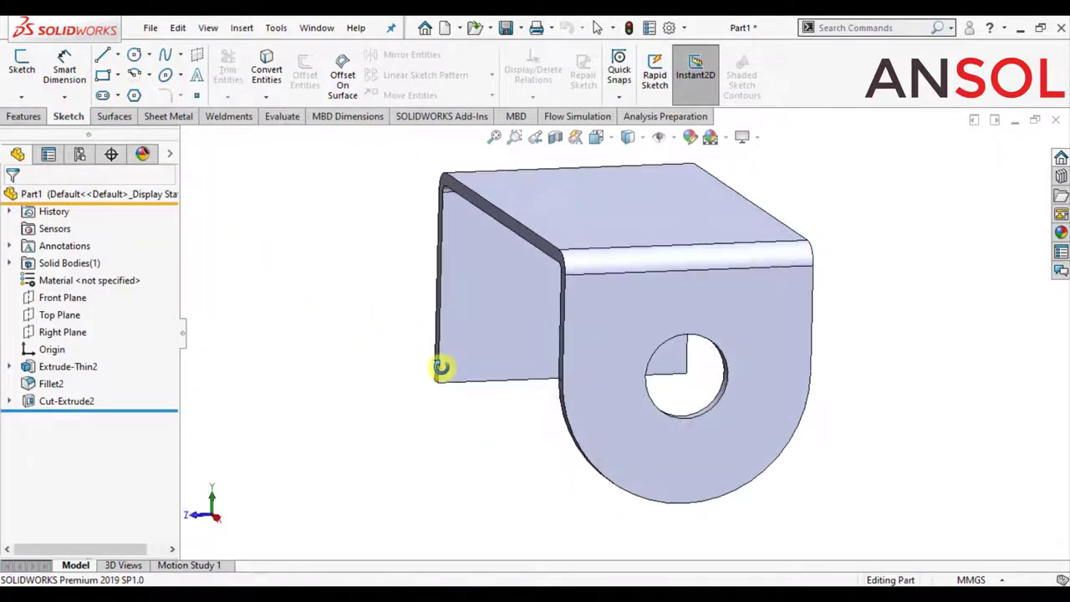
- Start a new sketch on the flange face and view it straight on
left_click(627, 317)
left_click(699, 274)
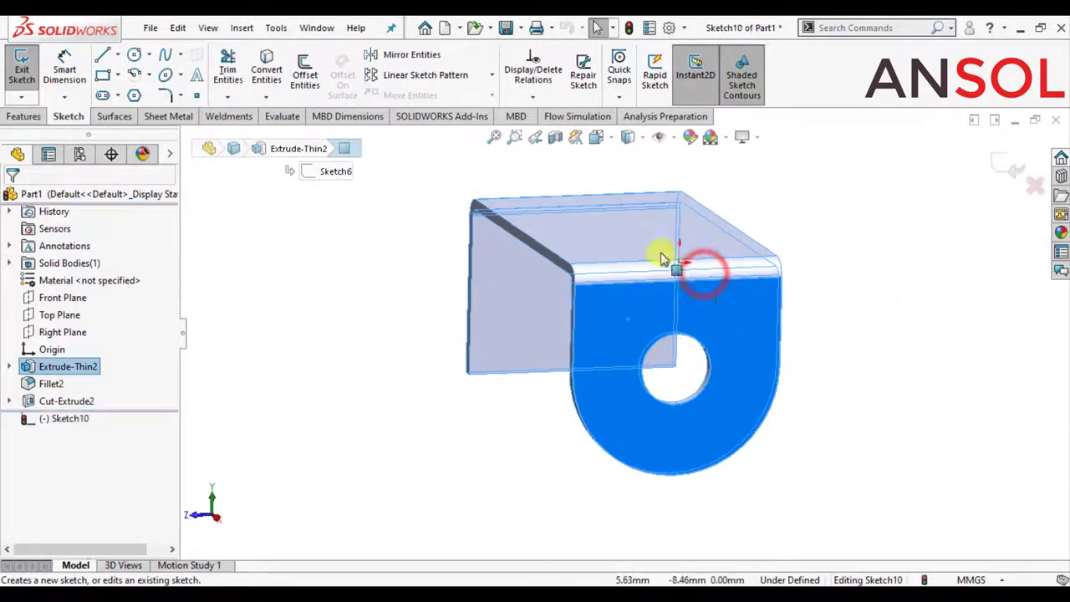
left_click(628, 136)
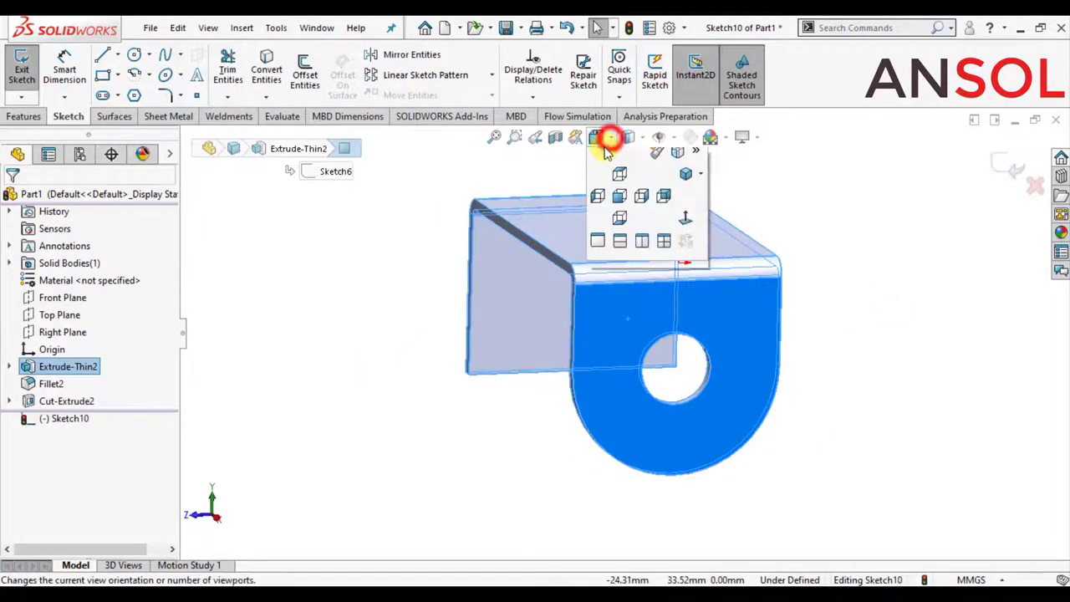
left_click(681, 230)
left_click(325, 358)
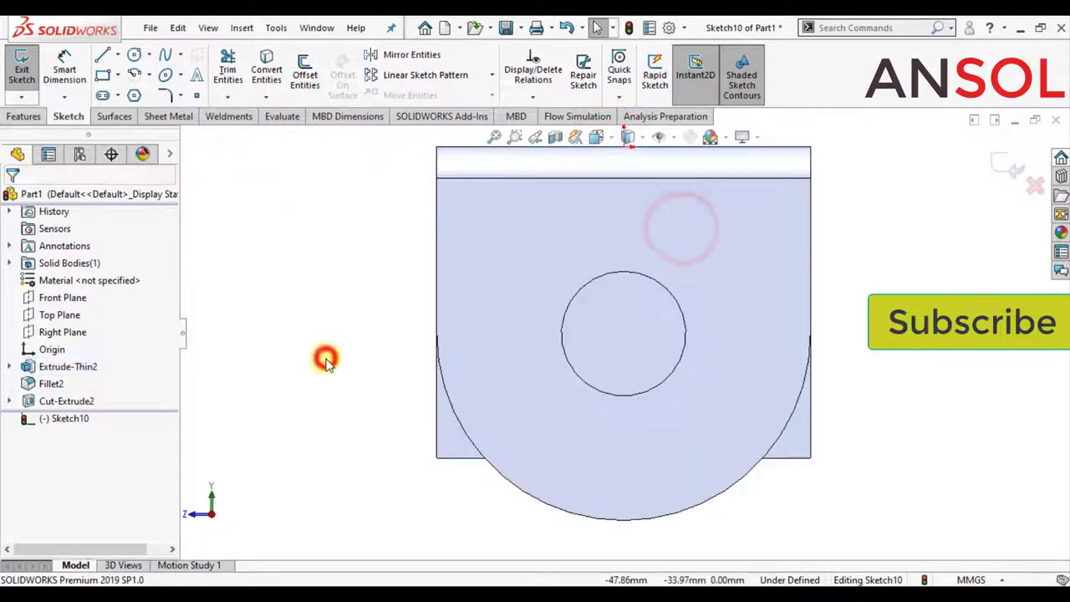
key("f")
- Draw a short horizontal centerline from the hole centre, then close the sketch
left_click(118, 54)
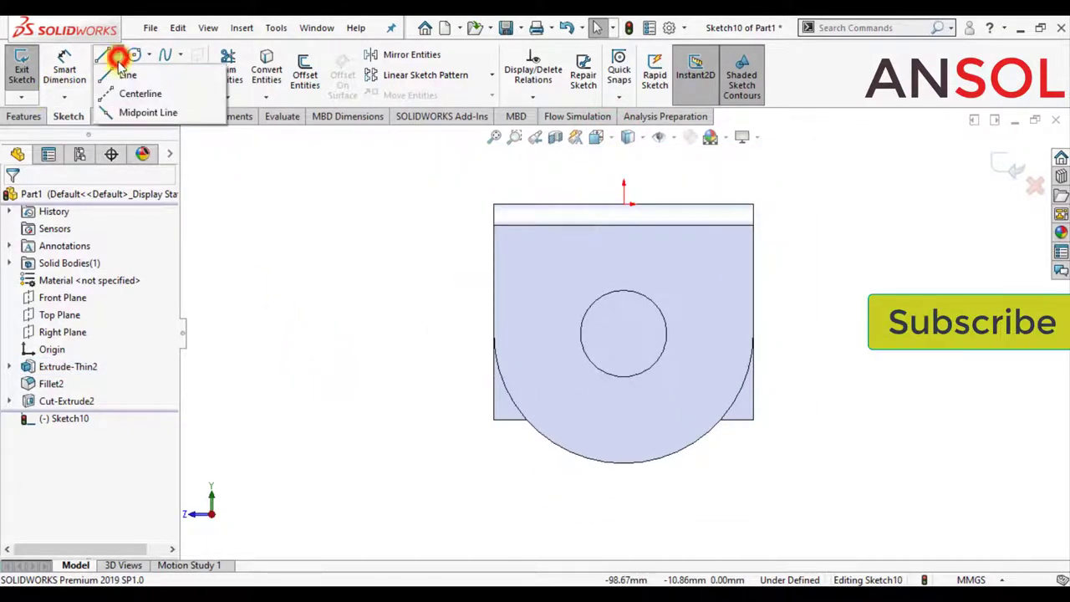
left_click(134, 92)
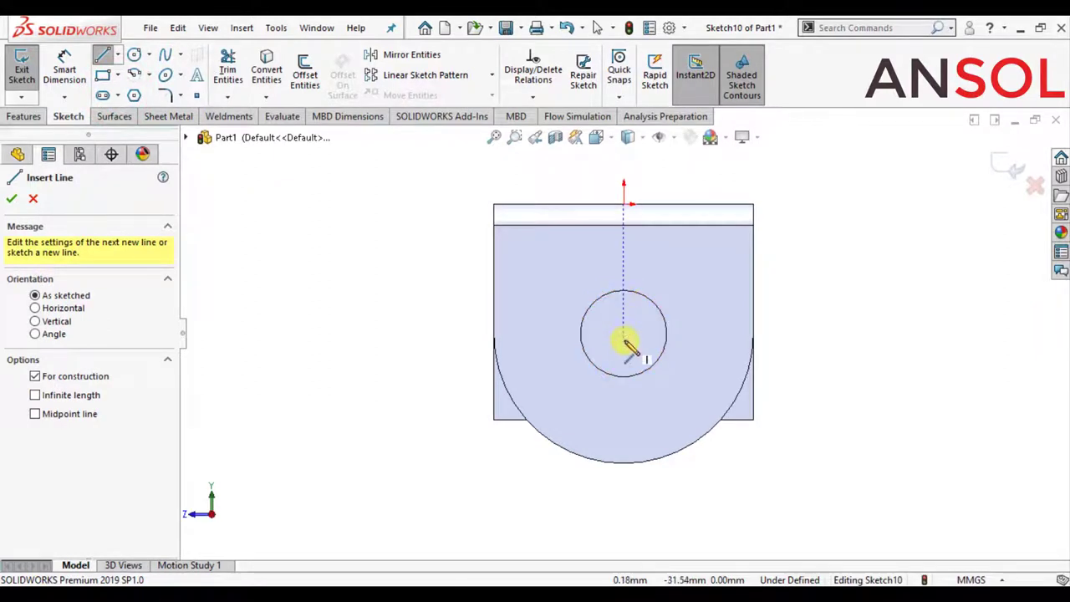
left_click(624, 335)
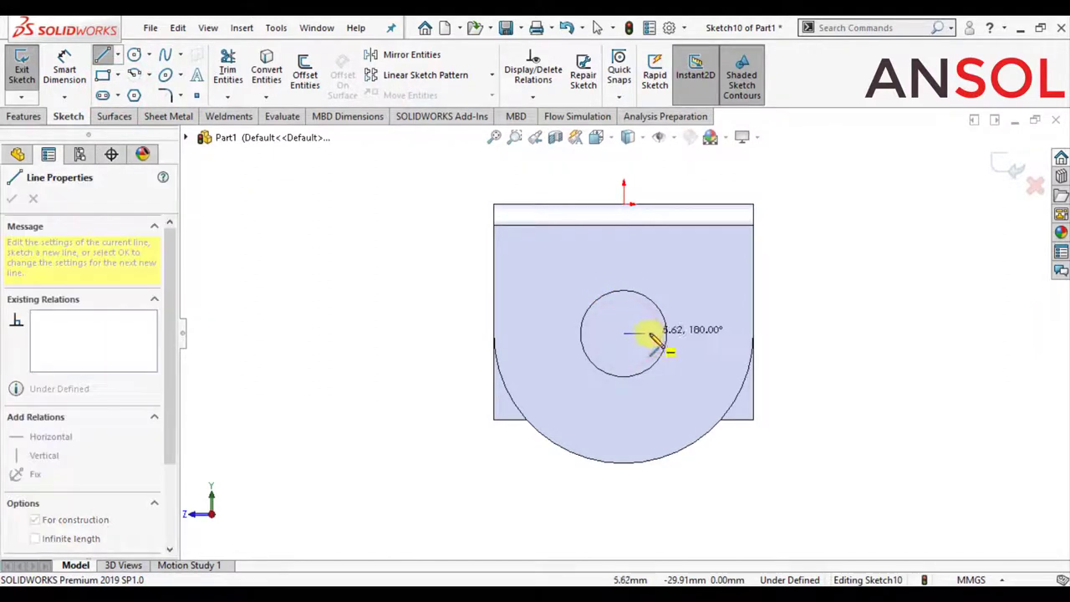
left_click(666, 335)
double_click(418, 393)
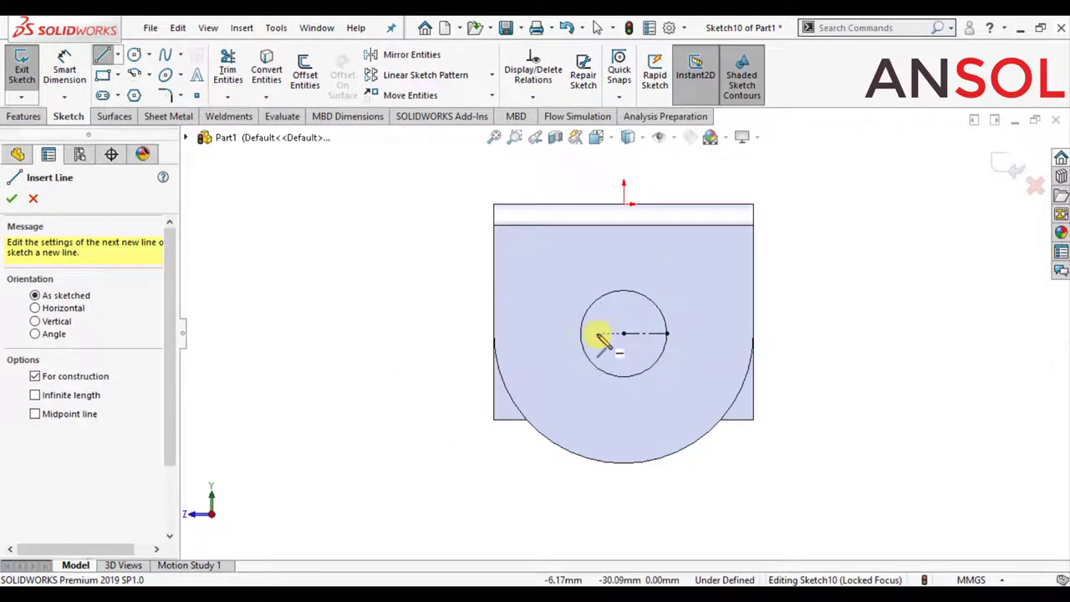
key("Escape")
left_click(638, 339)
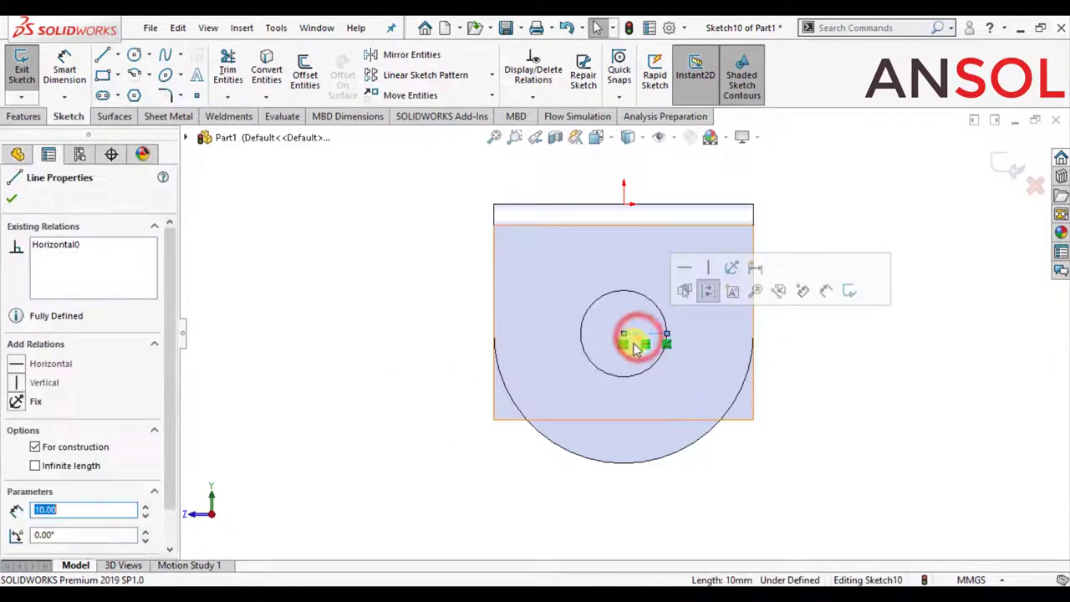
key("Escape")
left_click(998, 168)
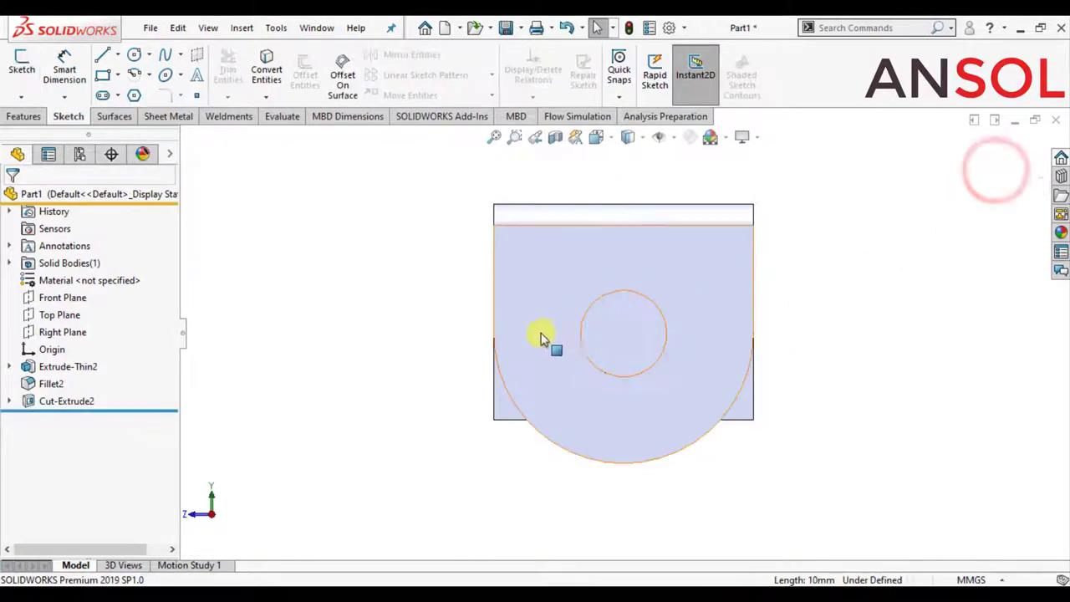
- Sketch a single point at the centre hole's centre (0, -30) on the flange face, then exit the sketch
left_click(580, 370)
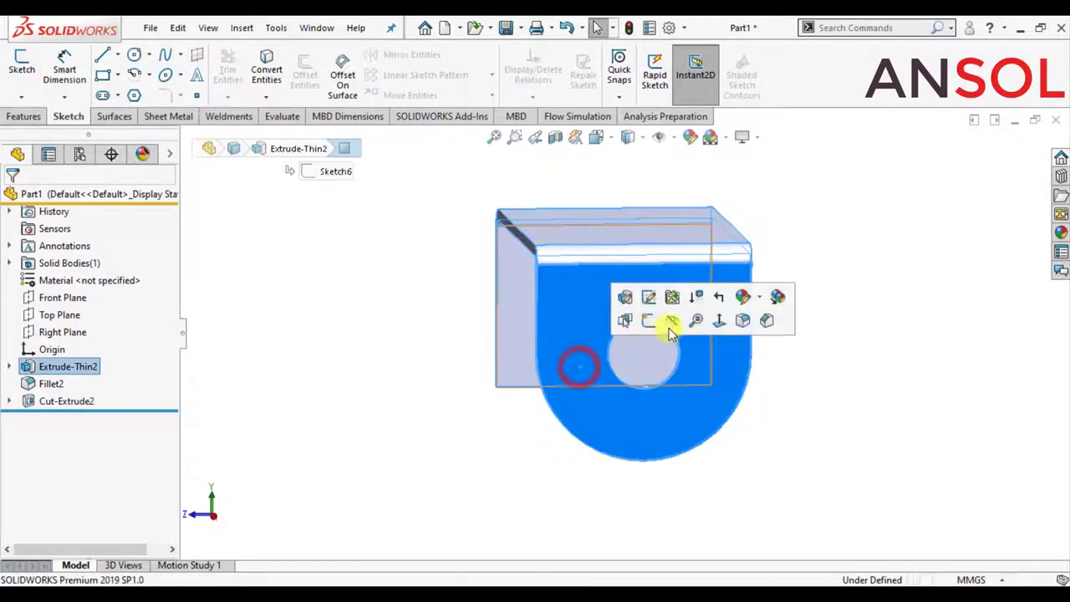
left_click(719, 322)
left_click(348, 415)
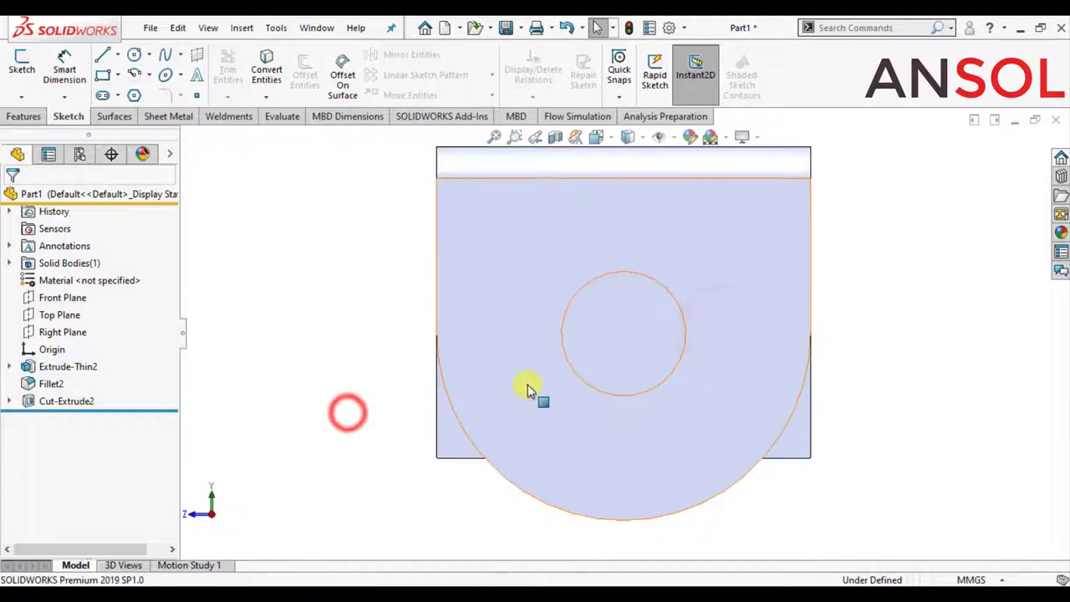
left_click(525, 382)
left_click(598, 335)
left_click(343, 376)
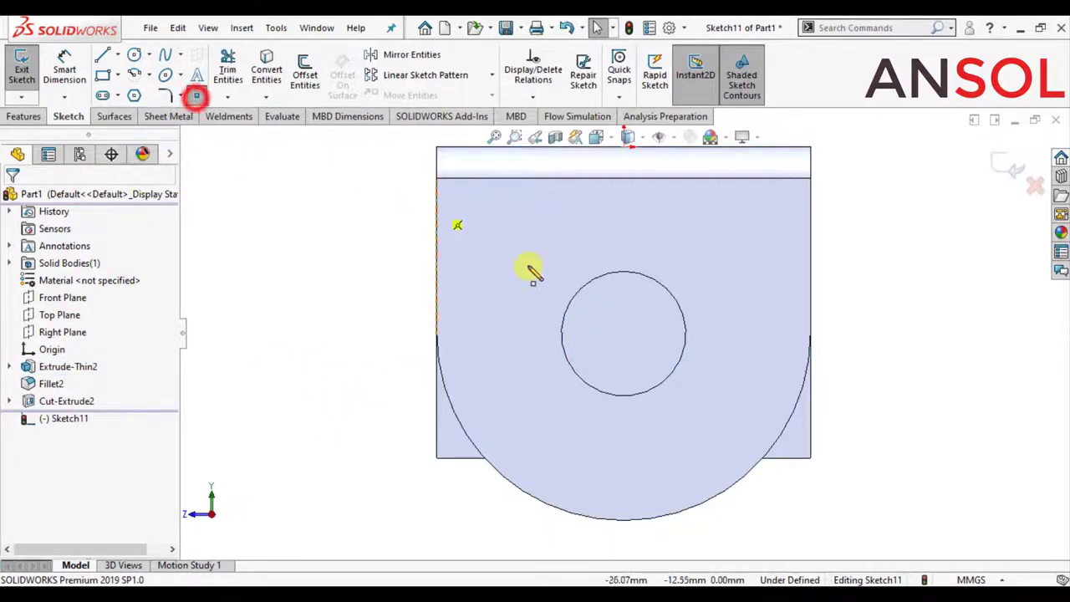
left_click(624, 333)
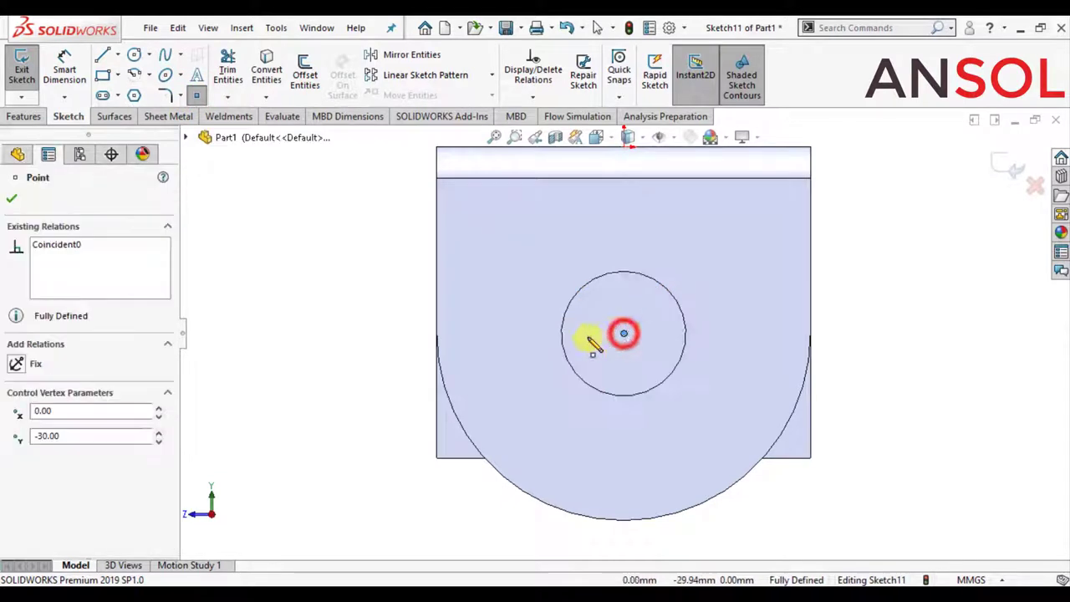
left_click(26, 204)
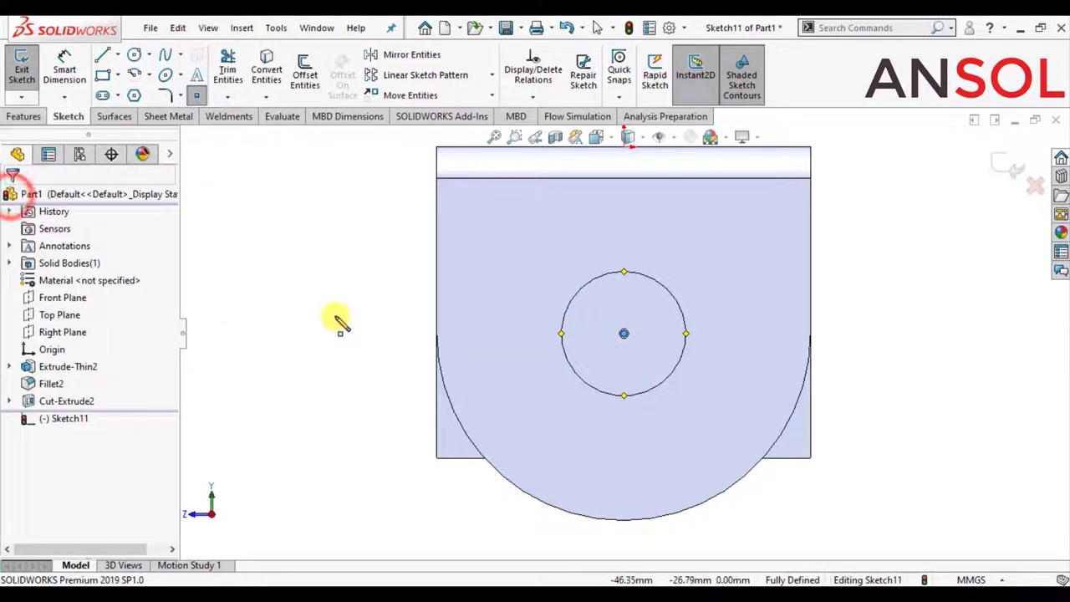
left_click(1015, 163)
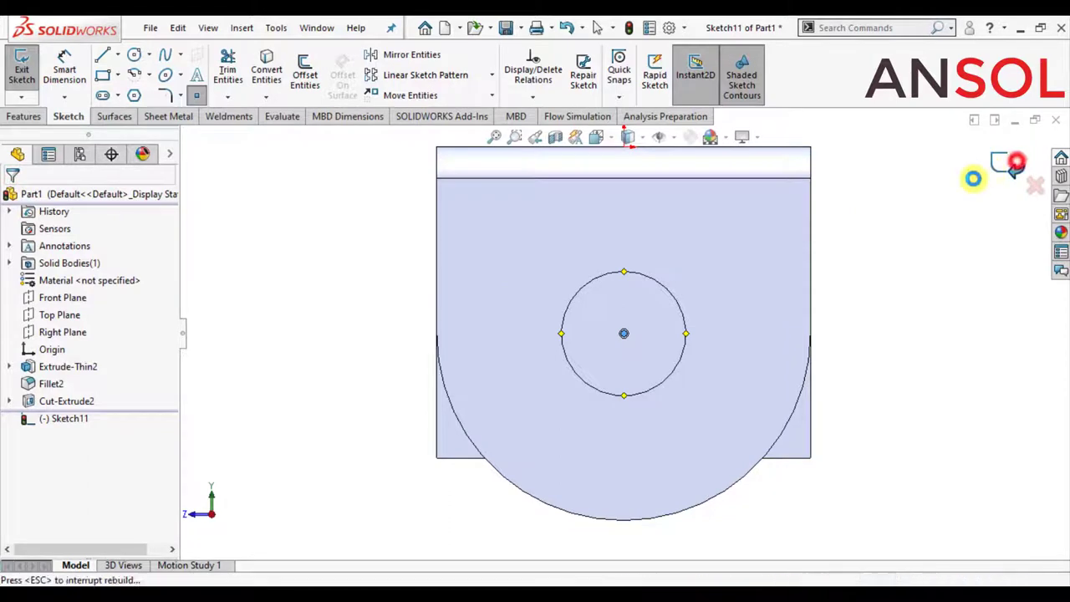
- Start a Hole Wizard ANSI Metric Ø5.0 through-all dowel hole and move on to positioning it
left_click(352, 299)
middle_click_drag(353, 294, 366, 337)
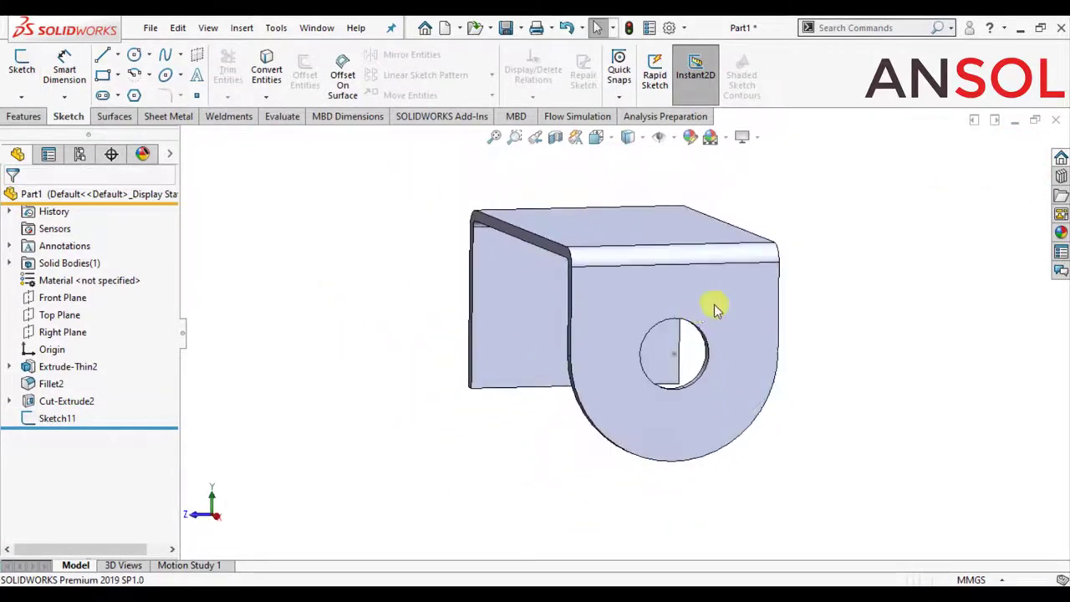
left_click(24, 116)
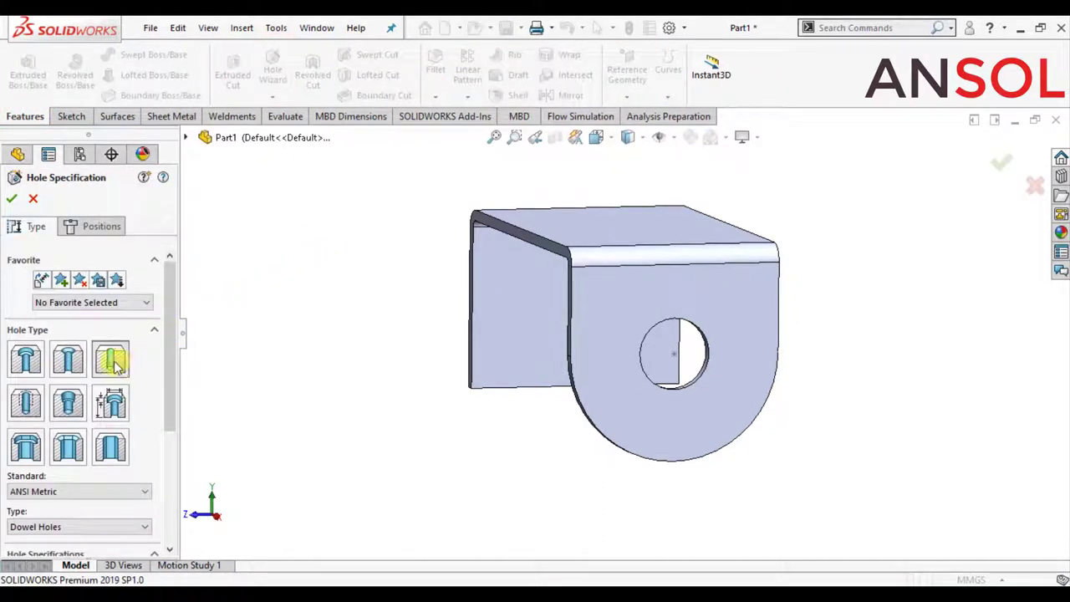
left_click_drag(168, 368, 171, 441)
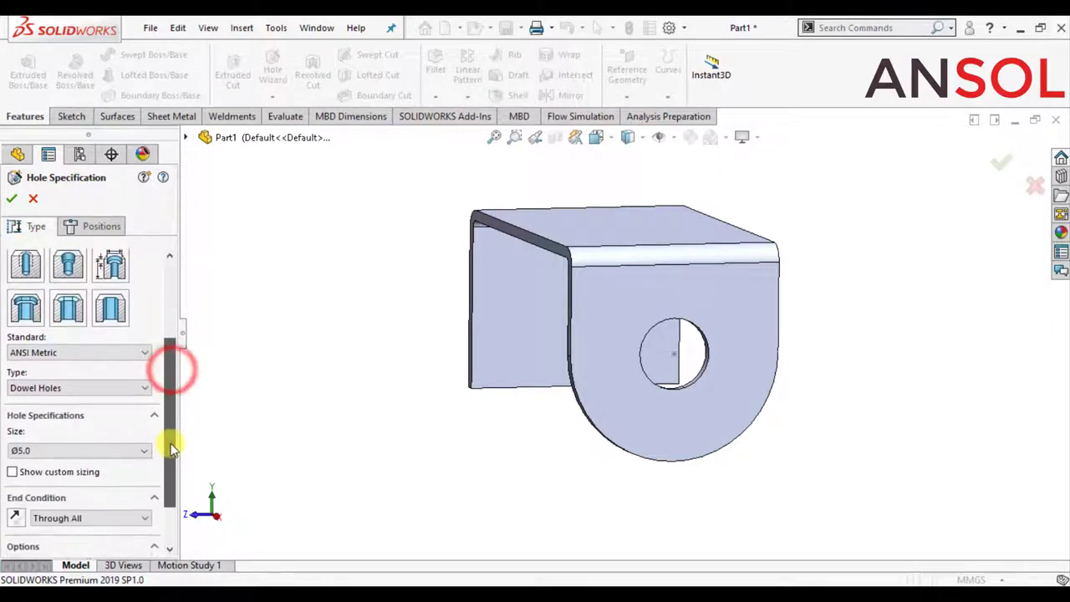
left_click(94, 232)
- Place the hole point on the flange, dimensioned 20 mm horizontally and vertically from the centre hole
left_click(716, 295)
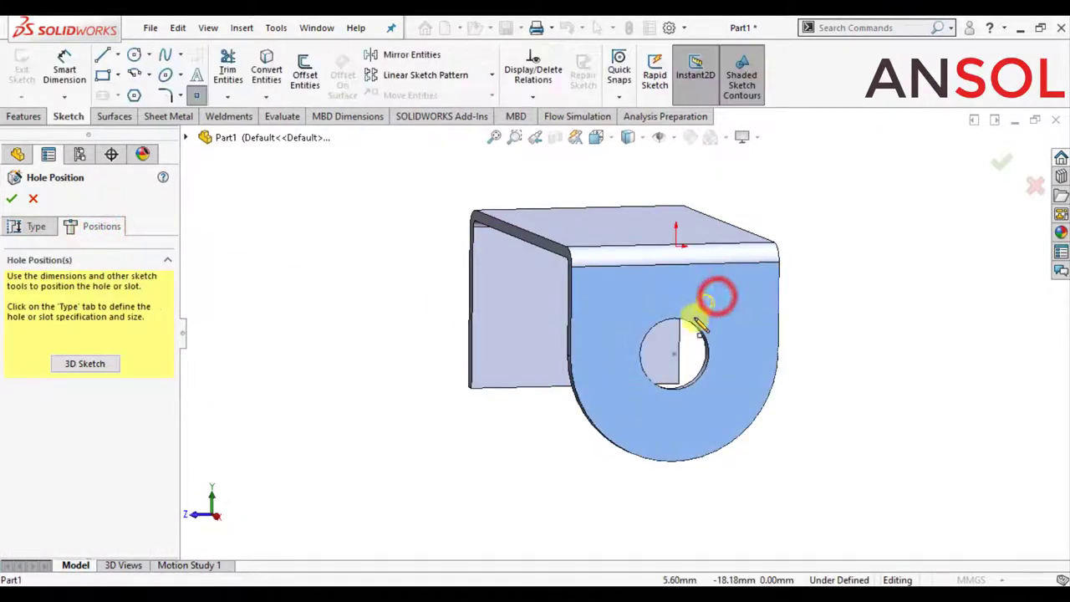
left_click(721, 304)
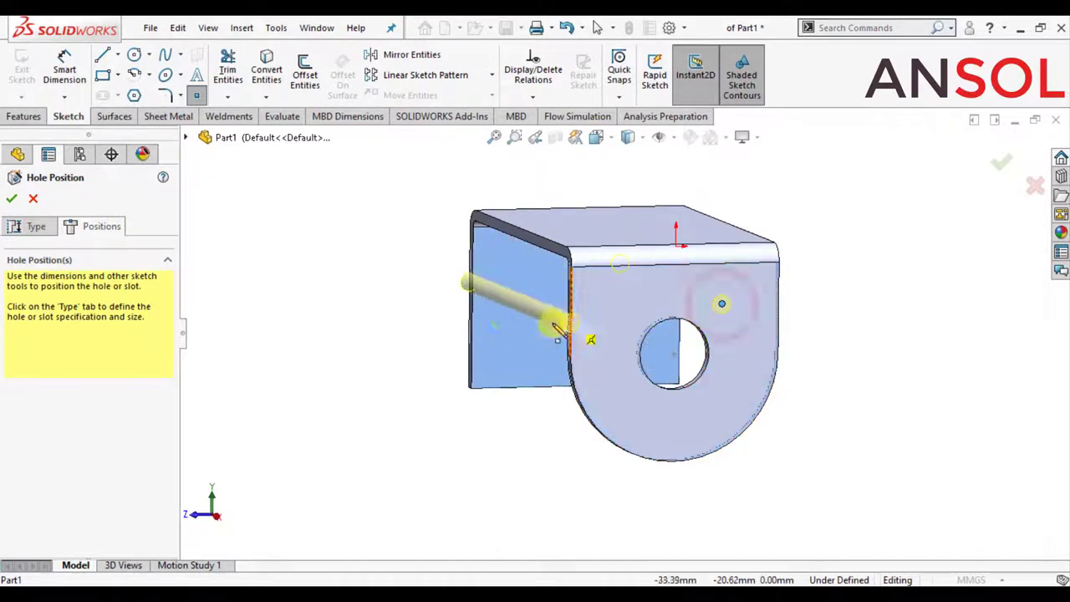
left_click(65, 63)
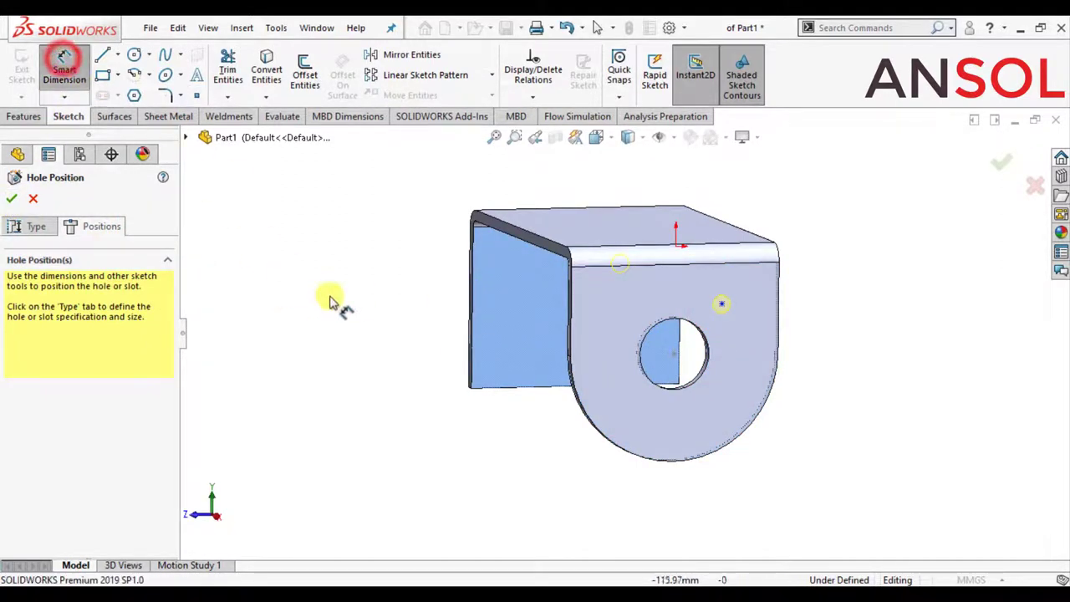
left_click(673, 353)
left_click(721, 304)
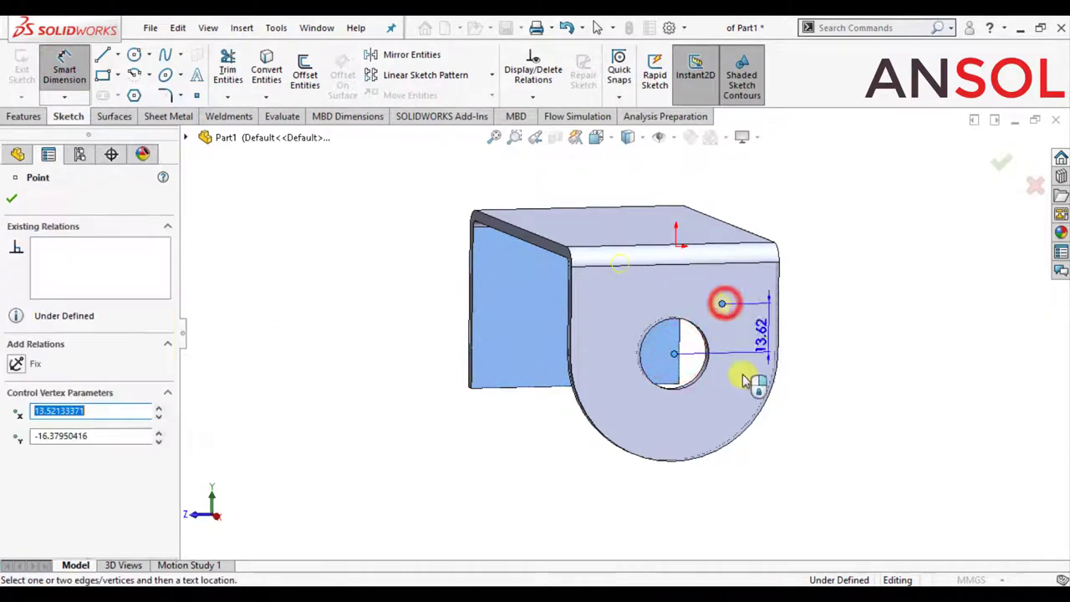
left_click(698, 417)
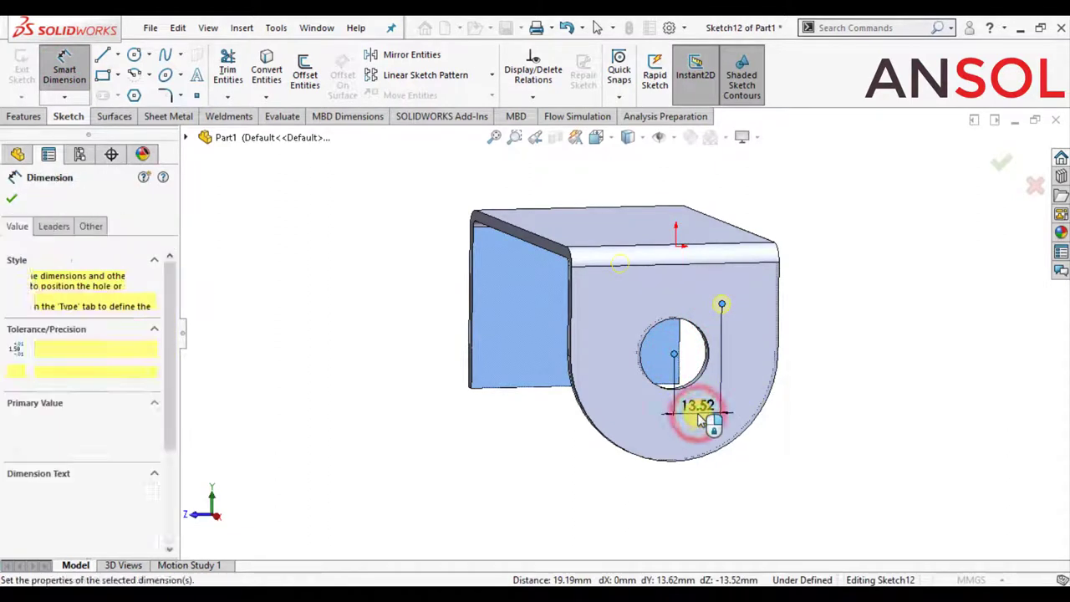
type("2")
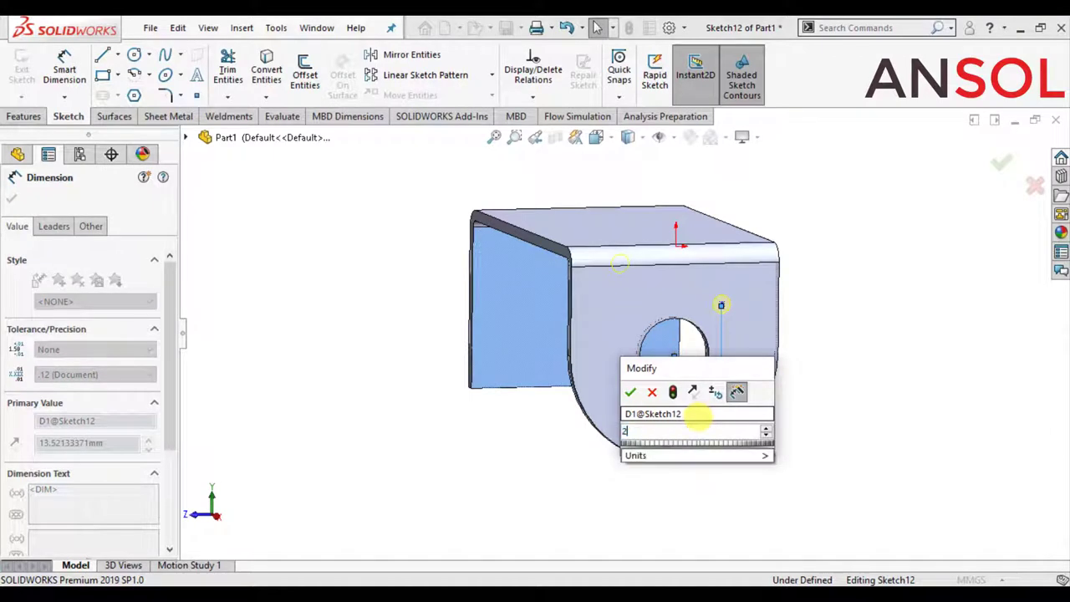
type("0")
key("Return")
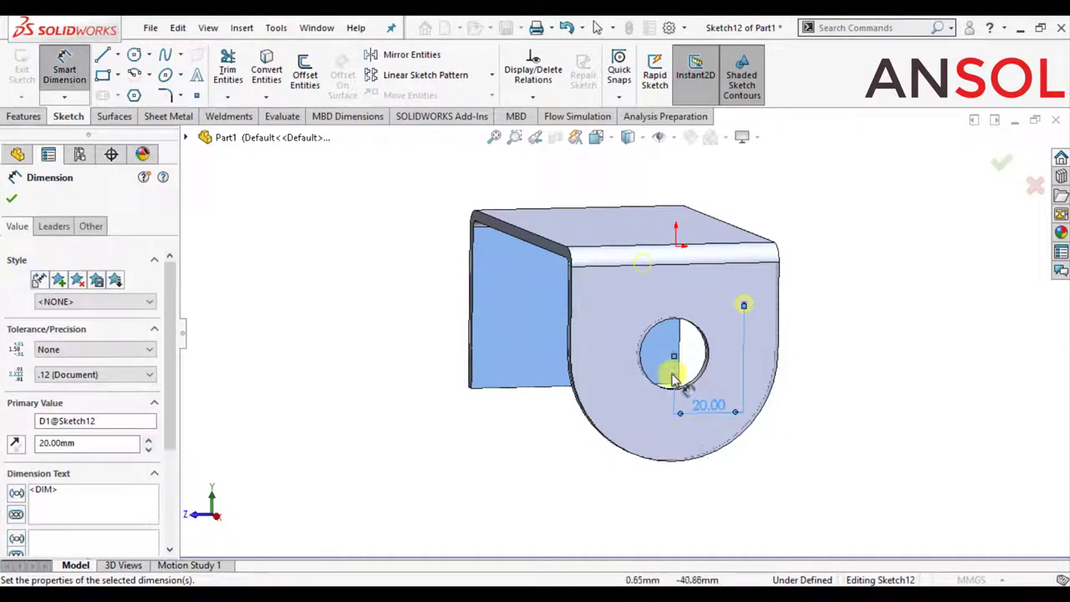
left_click(743, 304)
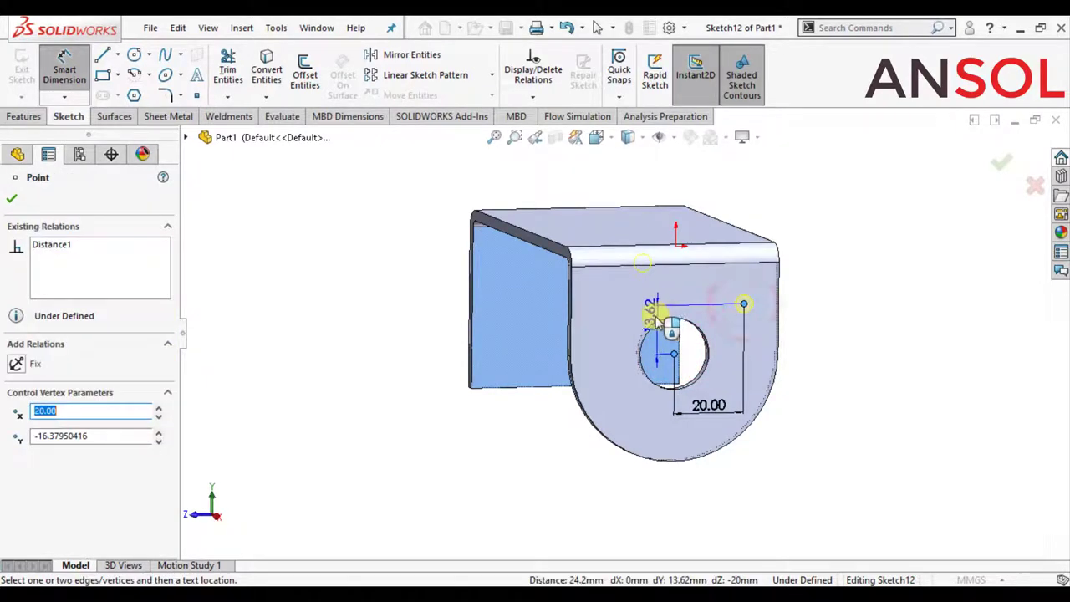
left_click(652, 323)
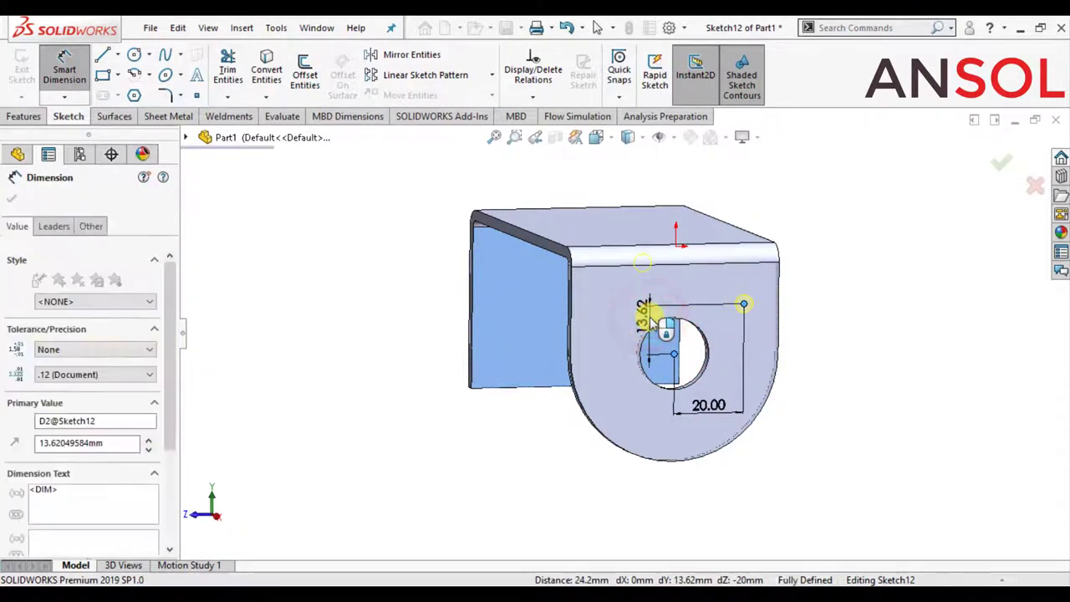
type("20")
key("Return")
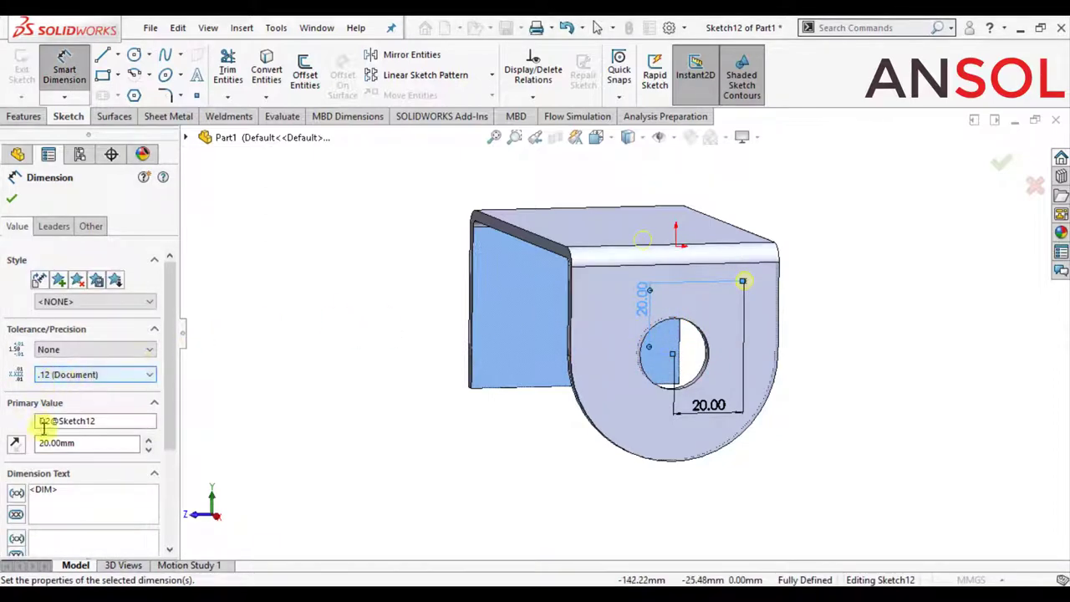
- Change both hole-point distances to 15 mm so the position sketch is fully defined
left_click_drag(53, 436, 25, 442)
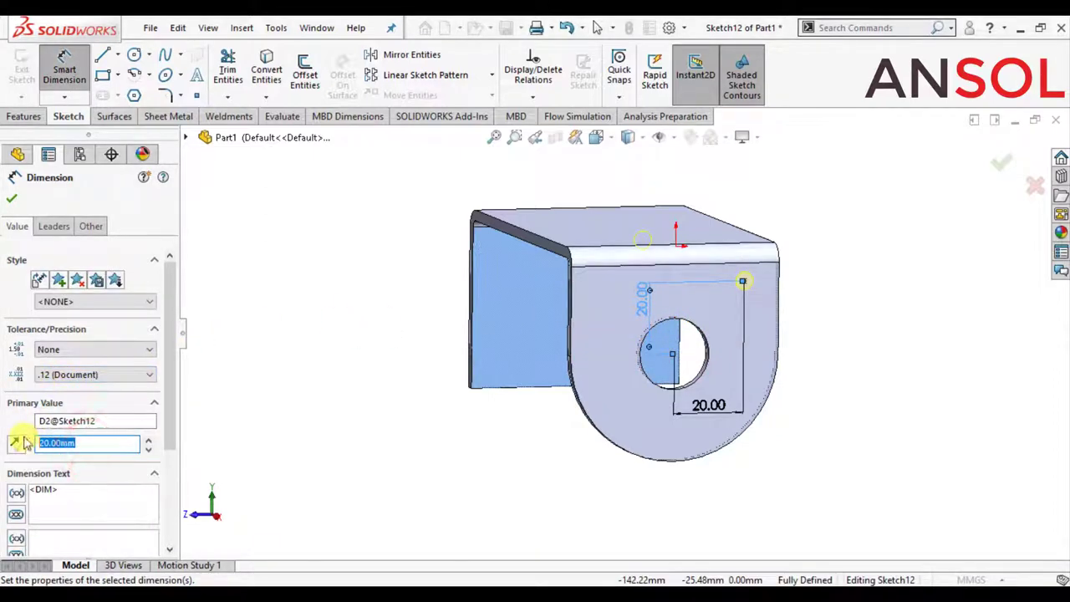
type("15")
key("Return")
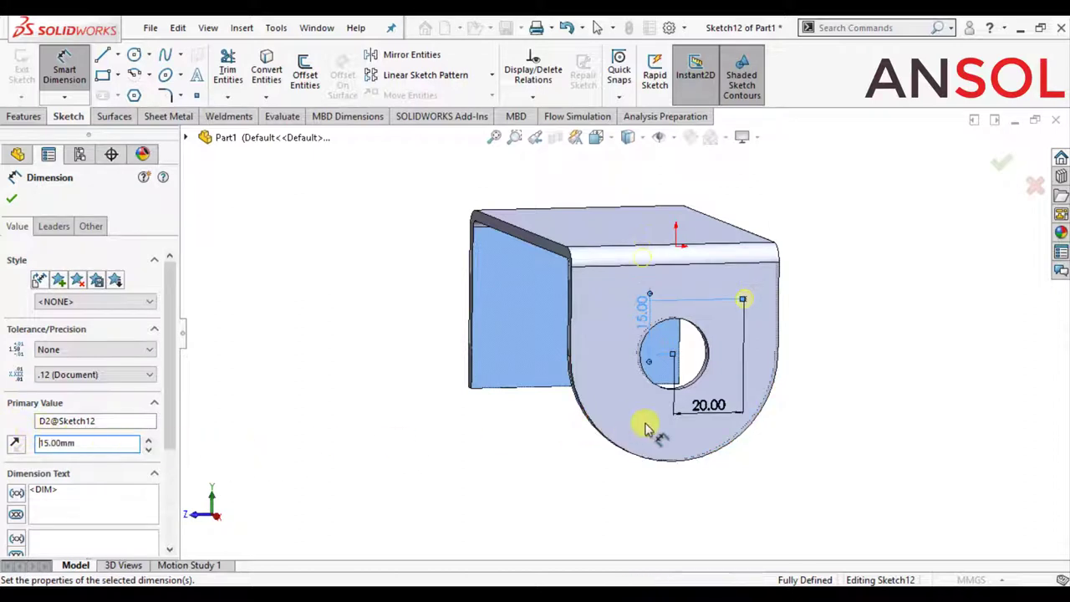
double_click(709, 405)
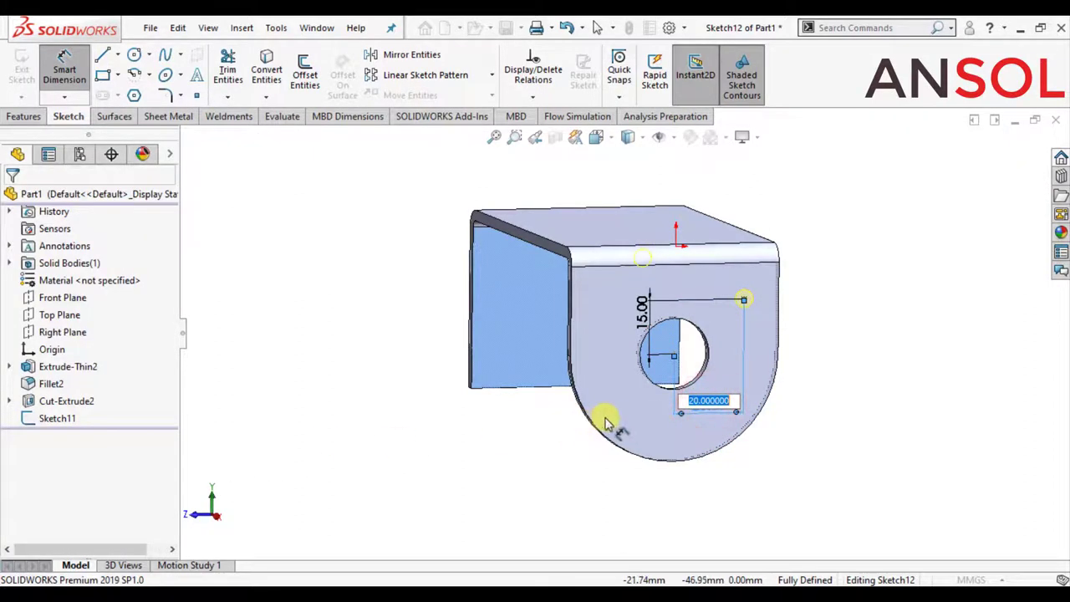
type("15")
key("Return")
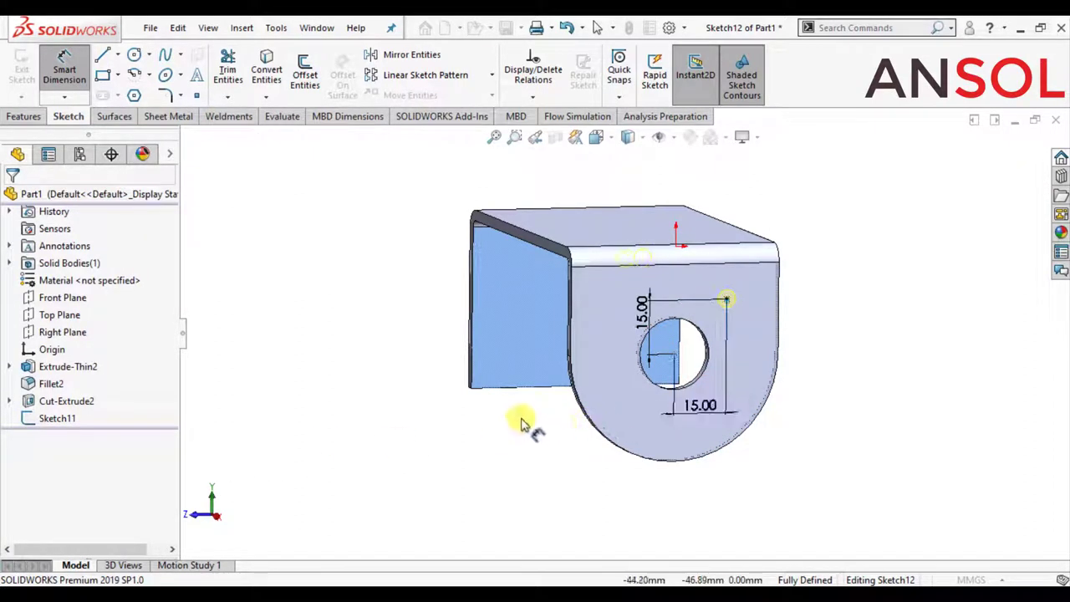
middle_click_drag(520, 422, 587, 413)
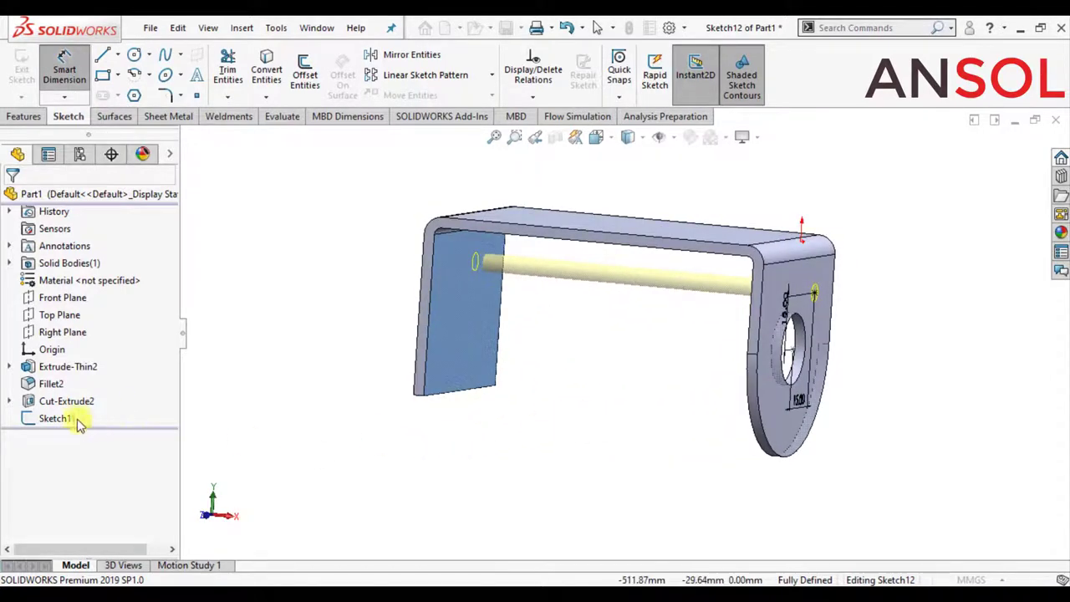
middle_click_drag(390, 363, 384, 357)
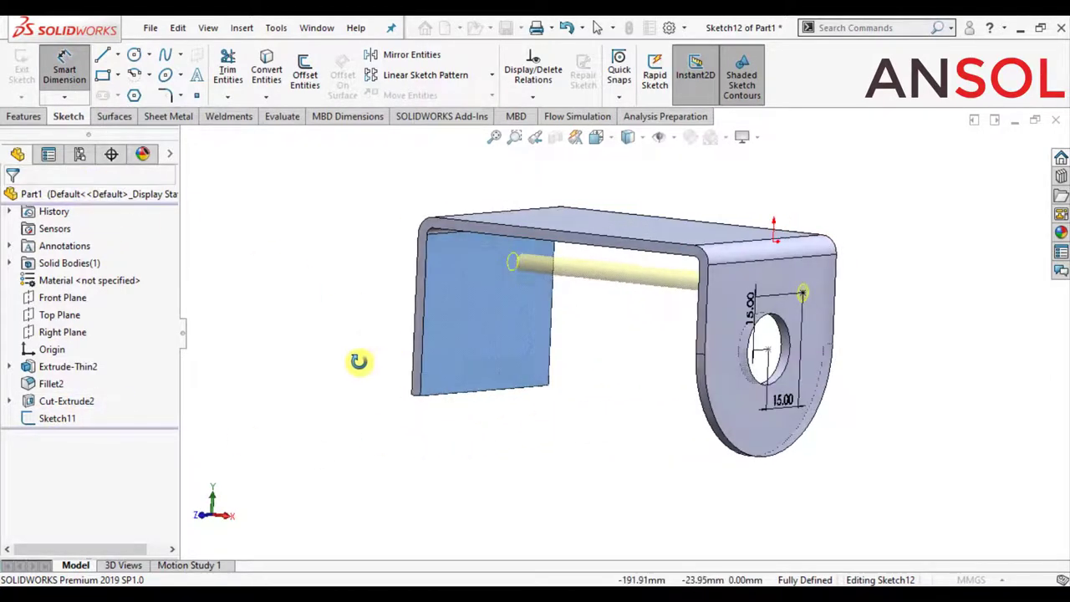
scroll(627, 278, "up", 2)
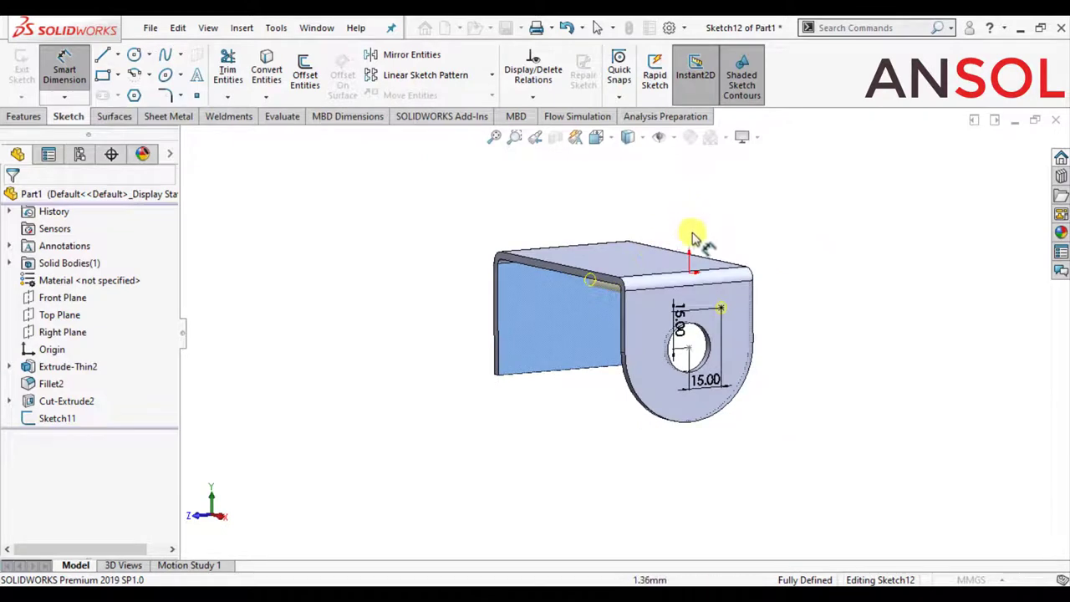
mouse_move(692, 238)
middle_mouse_down()
mouse_move(668, 275)
mouse_move(686, 274)
middle_mouse_up()
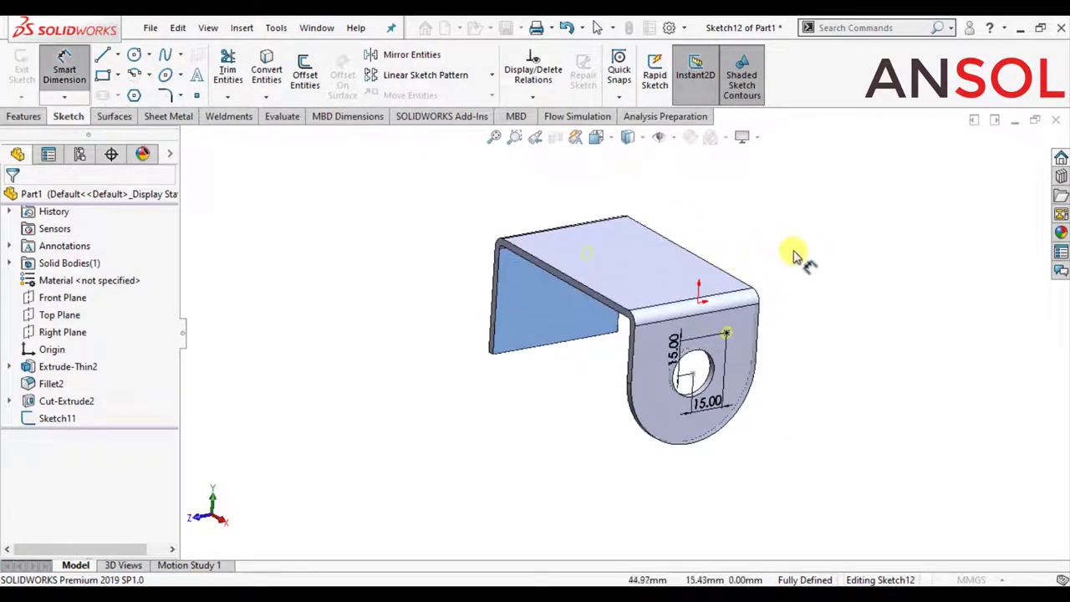
left_click(834, 246)
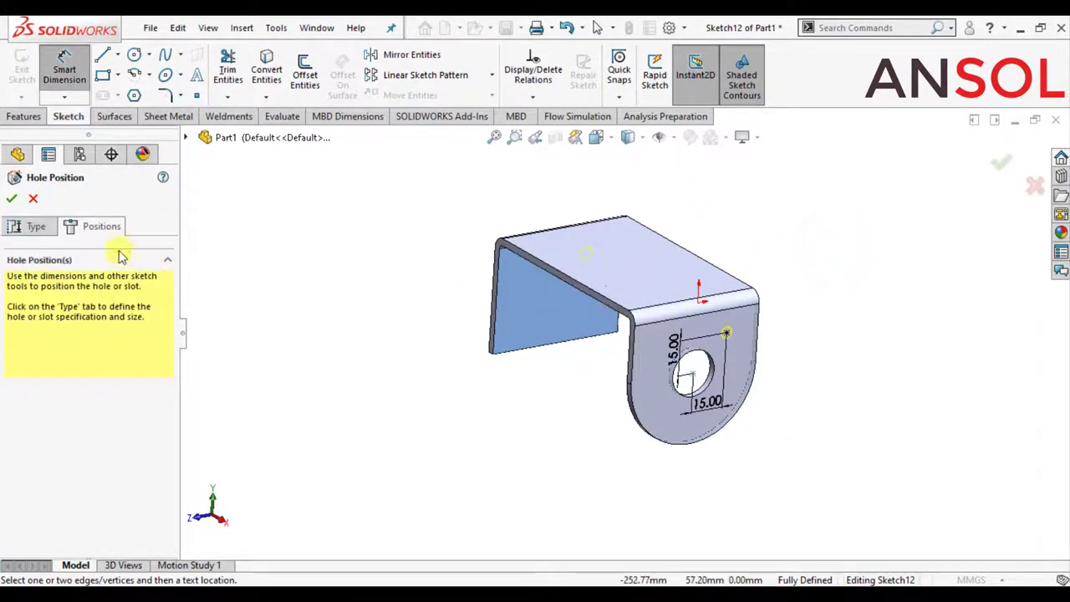
- Cut the Ø5.0 mm dowel hole with end condition Up To Surface, ending at the flange face
left_click(37, 227)
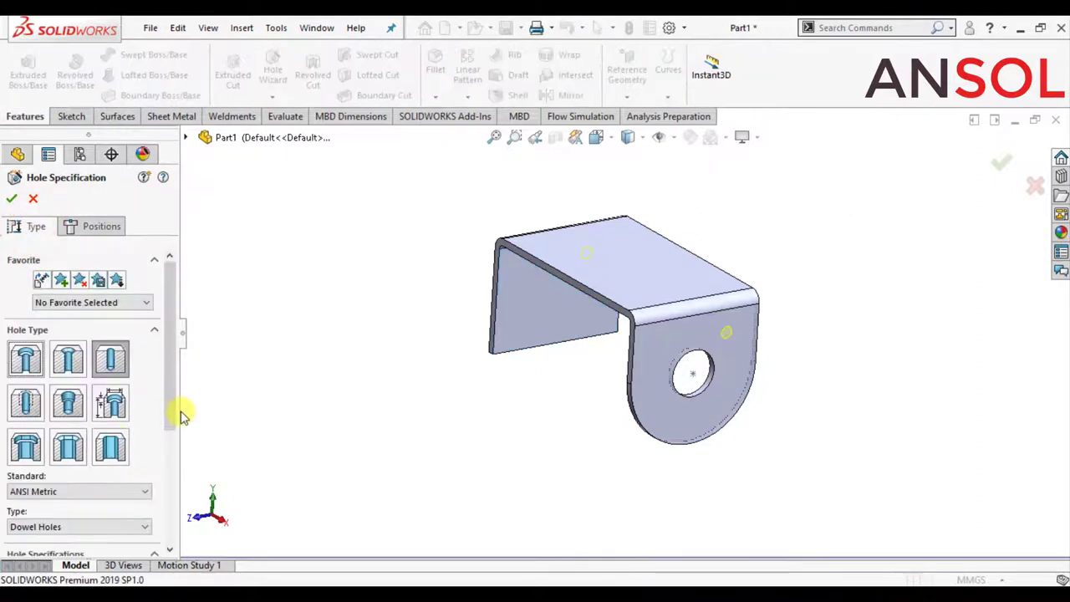
left_click_drag(173, 407, 168, 499)
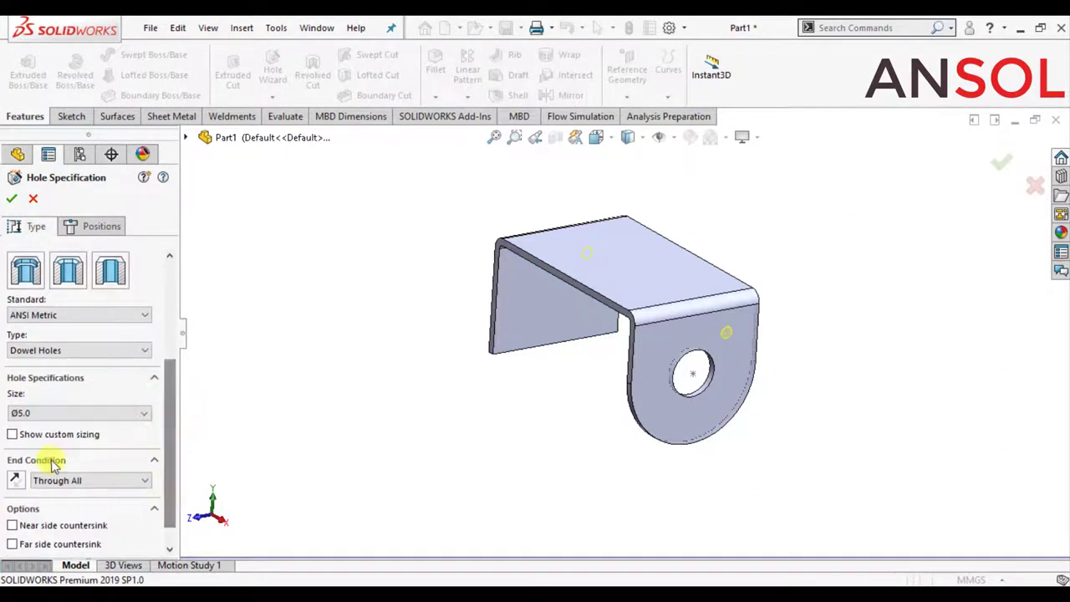
left_click(69, 482)
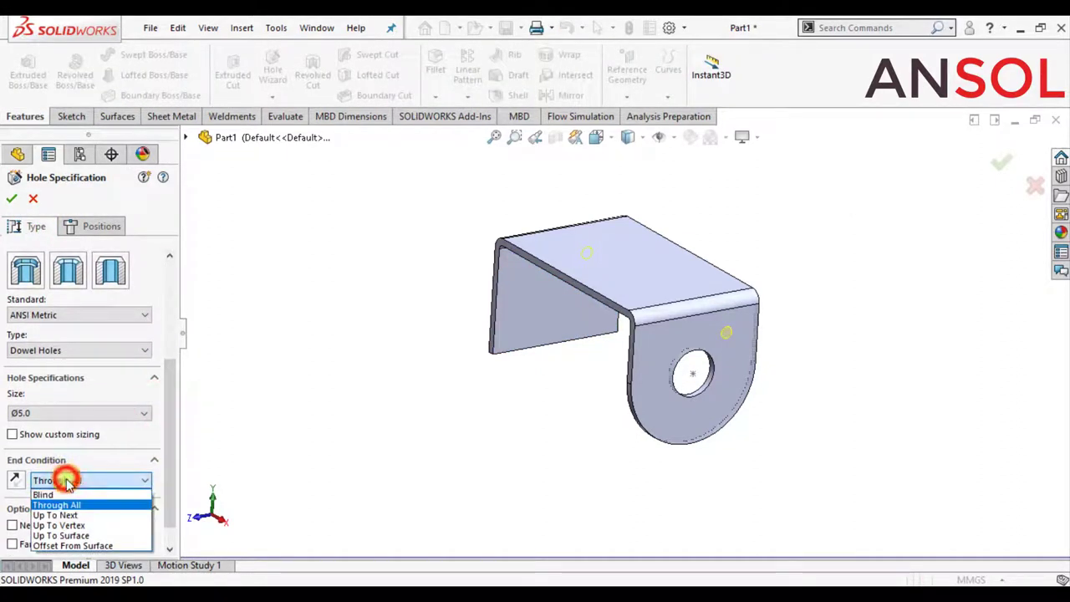
left_click(67, 539)
mouse_move(477, 394)
middle_mouse_down()
mouse_move(538, 376)
mouse_move(598, 414)
middle_mouse_up()
left_click(717, 360)
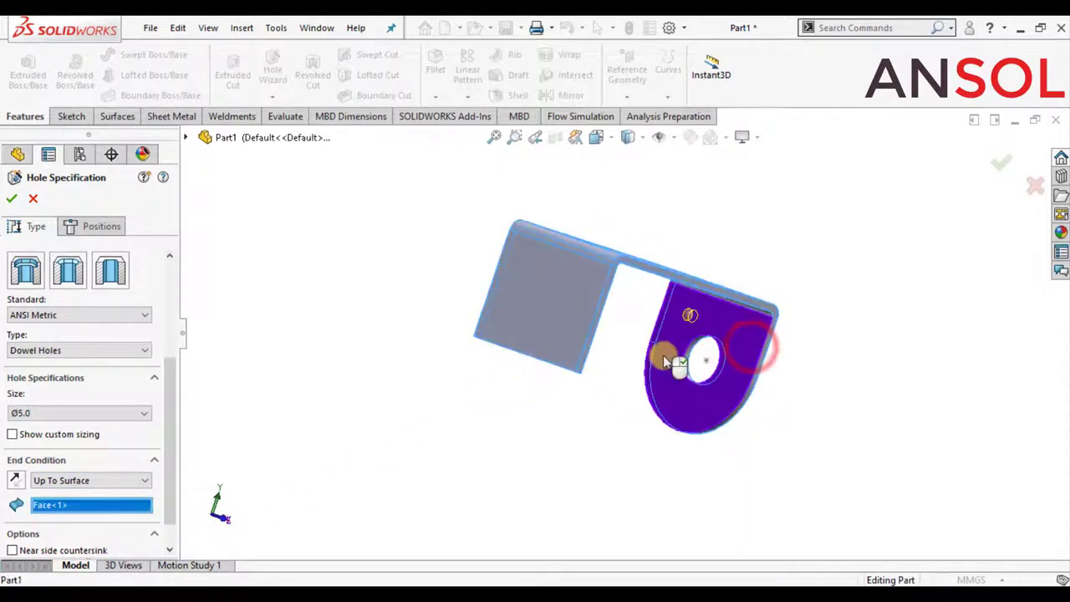
left_click(11, 201)
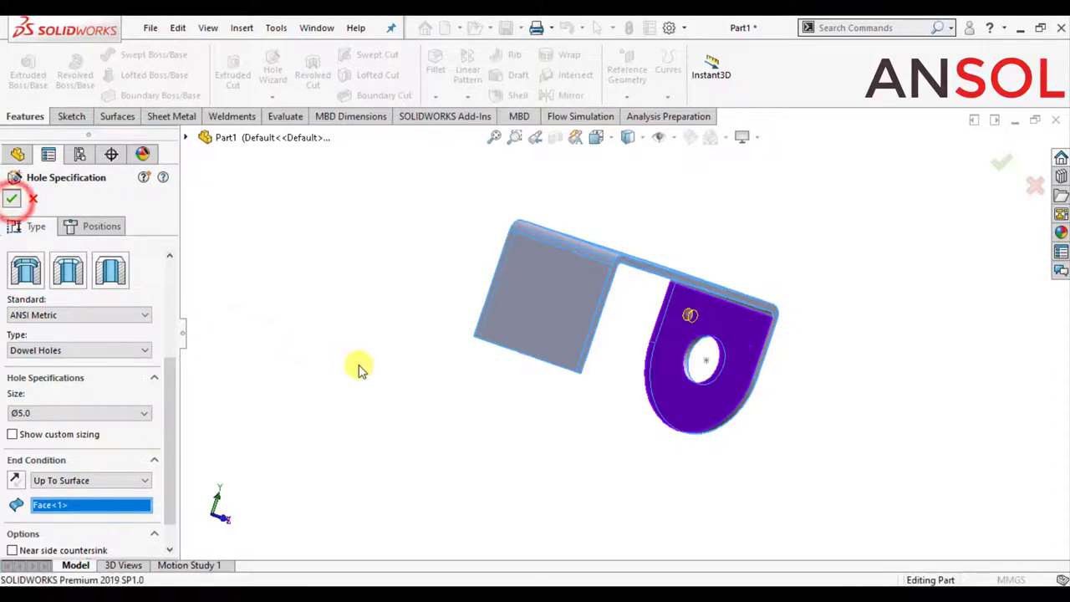
mouse_move(380, 363)
middle_mouse_down()
mouse_move(424, 370)
mouse_move(349, 354)
middle_mouse_up()
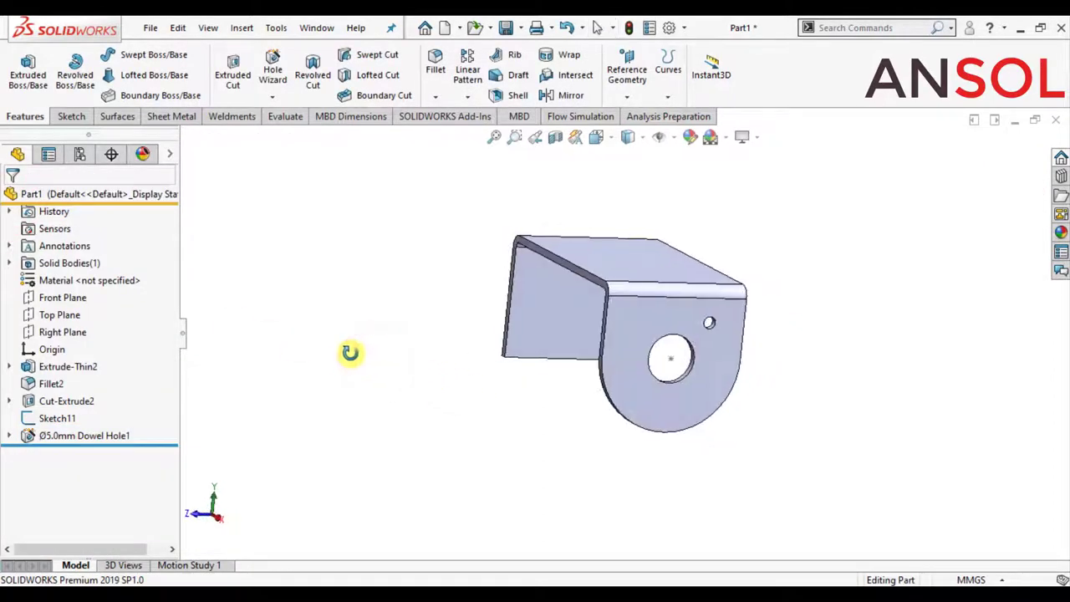
- Circular-pattern the dowel hole around the centre hole: 4 instances, equally spaced over 360°
left_click(95, 438)
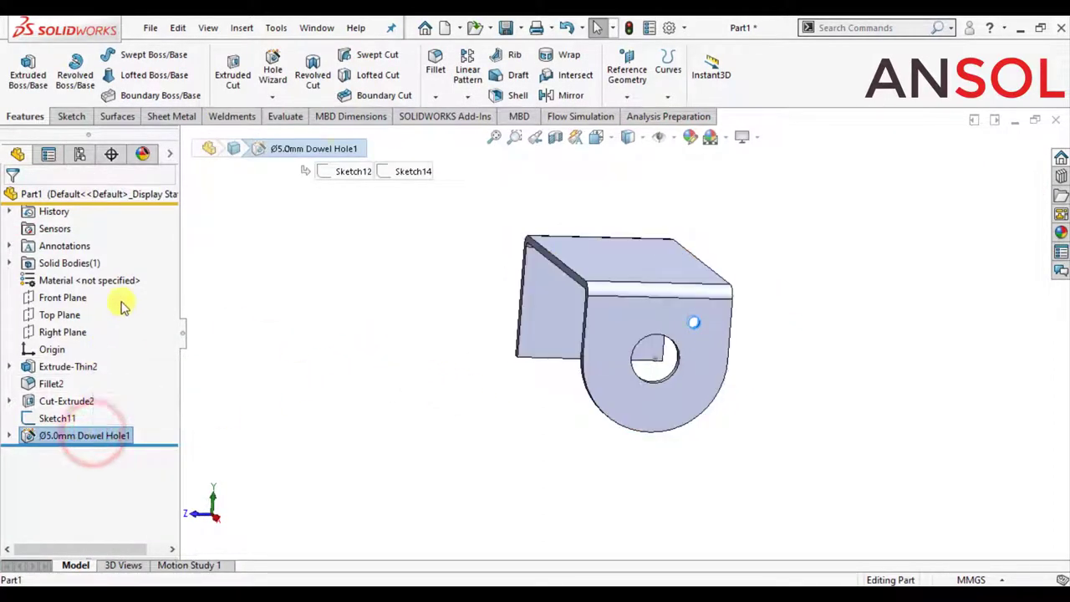
left_click(466, 97)
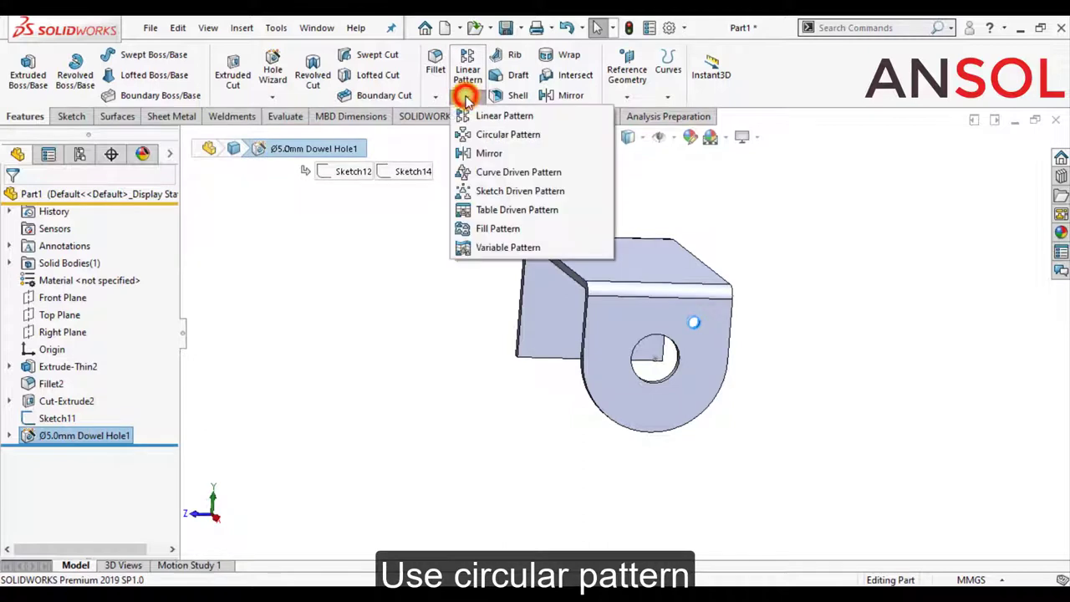
left_click(498, 133)
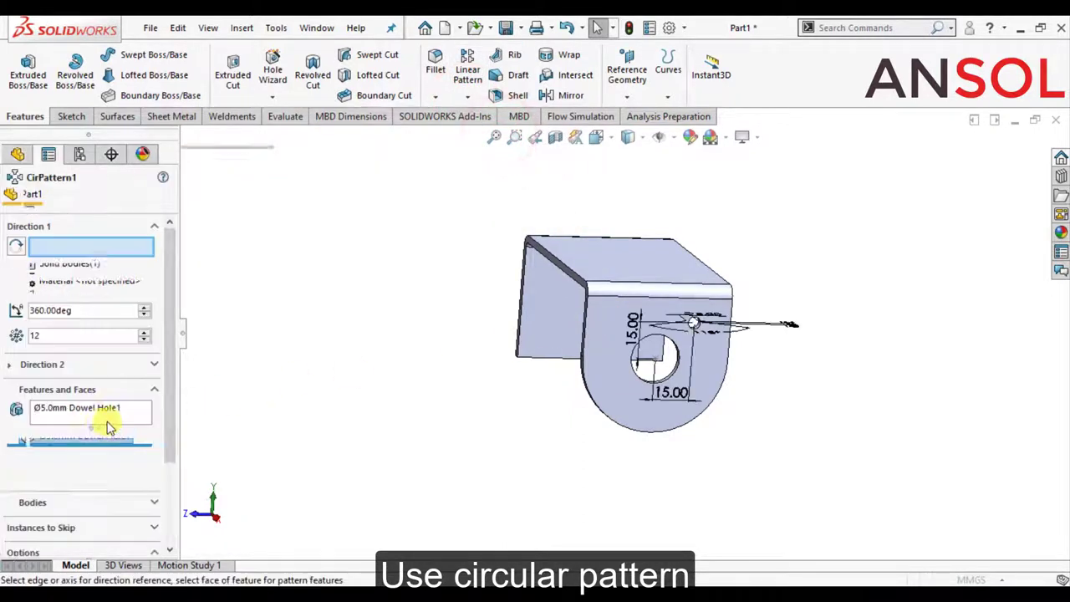
scroll(652, 393, "down", 5)
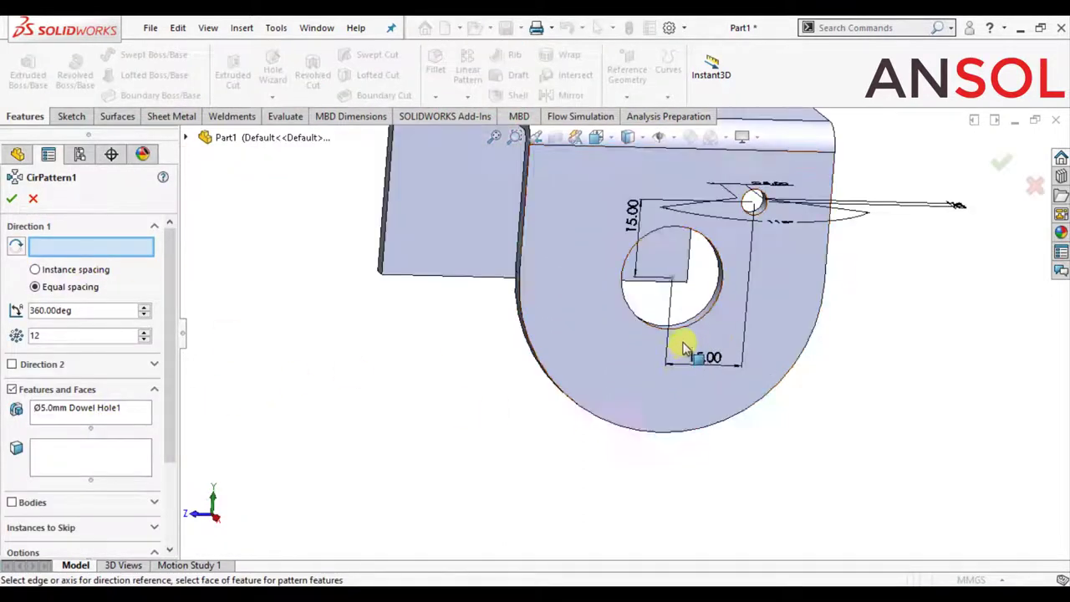
mouse_move(688, 353)
middle_mouse_down()
mouse_move(692, 394)
mouse_move(688, 341)
middle_mouse_up()
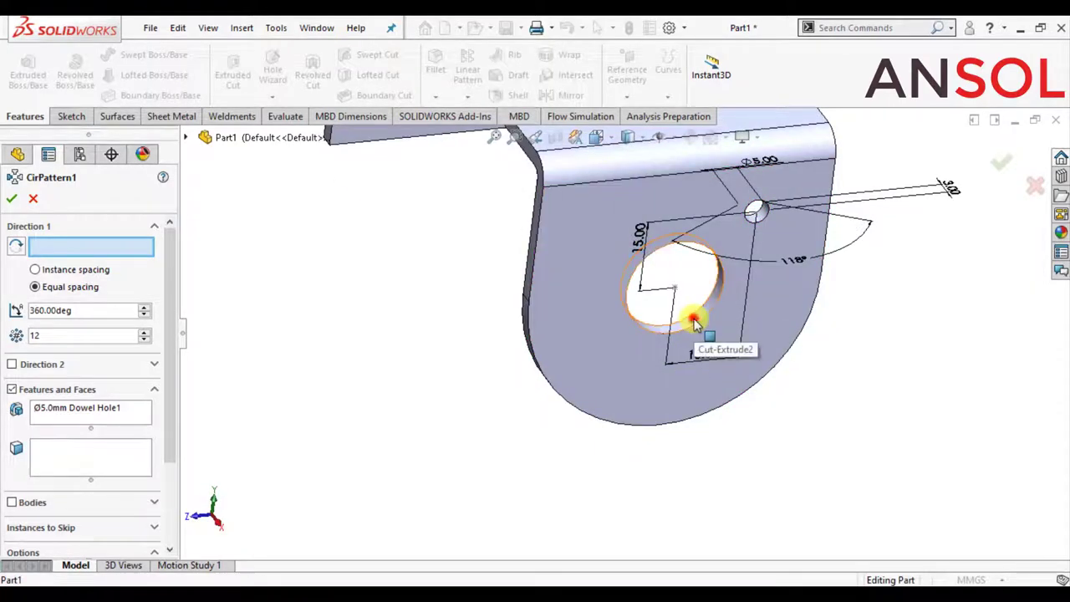
left_click(693, 322)
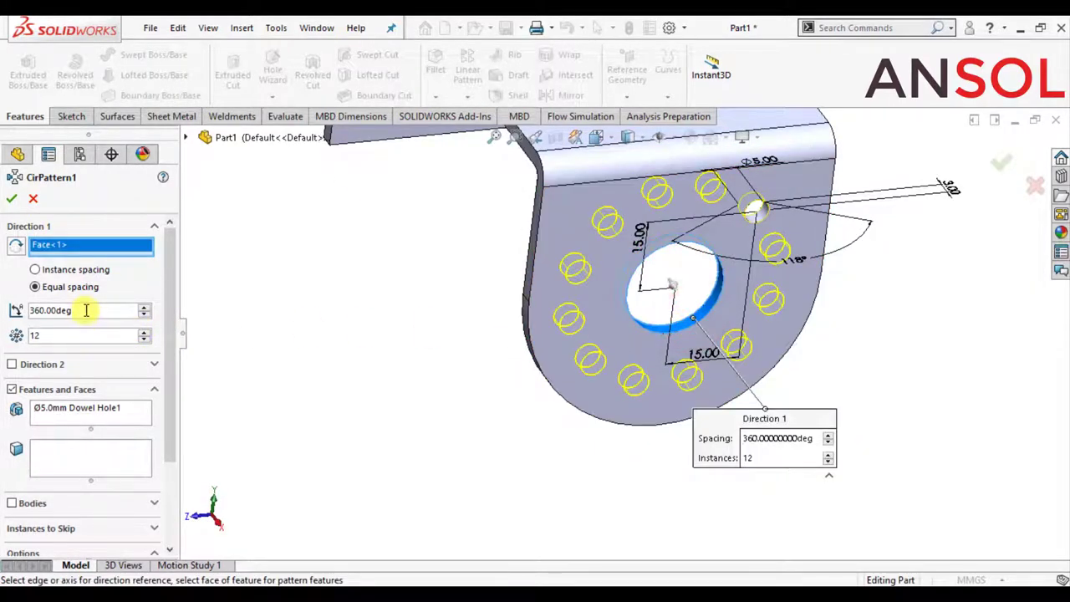
left_click_drag(78, 338, 25, 335)
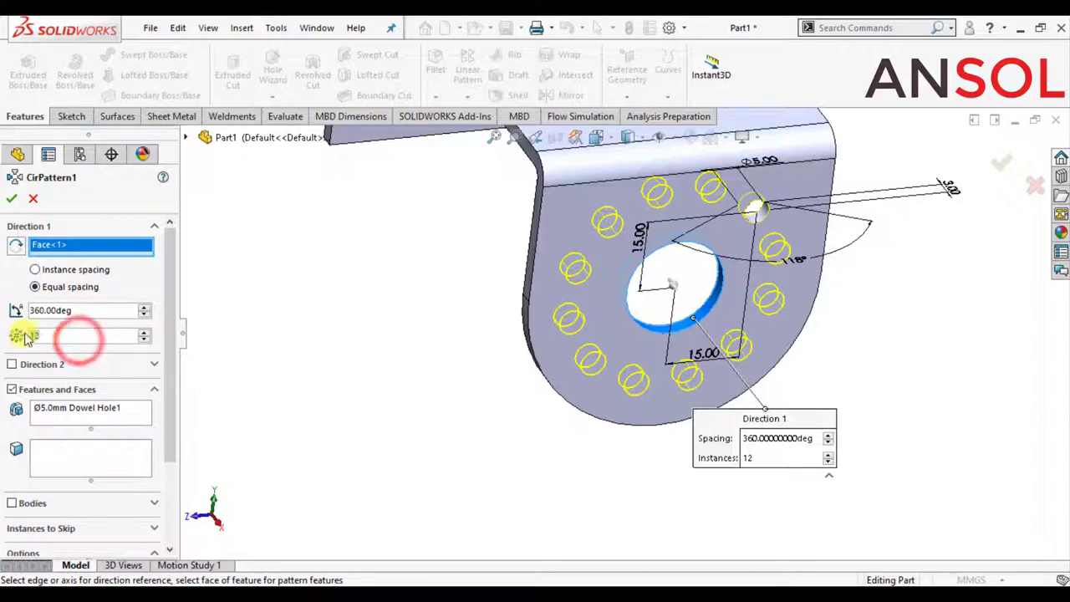
type("4")
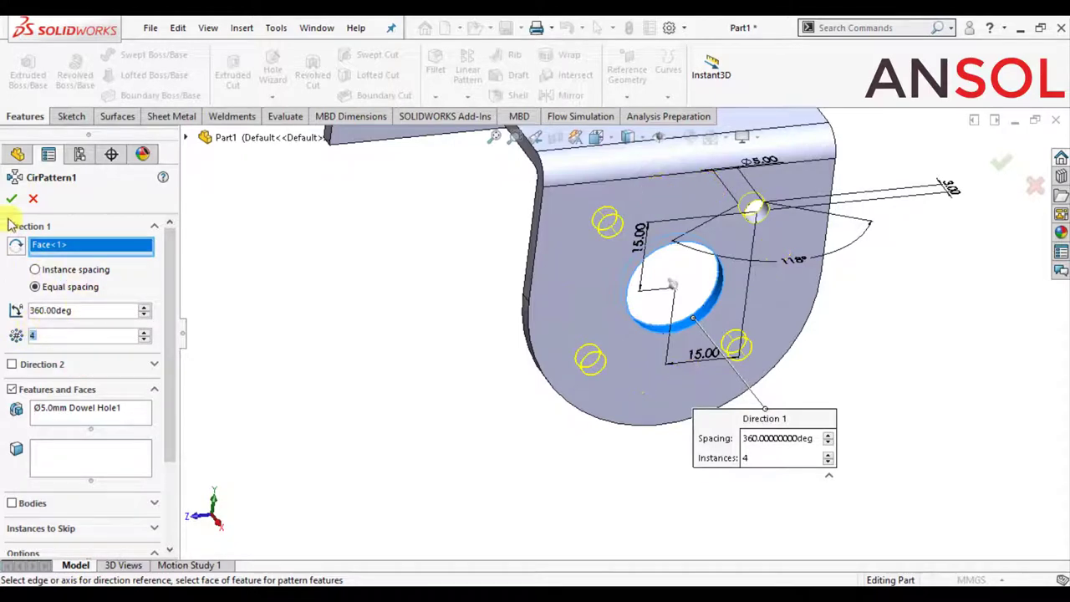
left_click(11, 203)
middle_click_drag(393, 393, 464, 451)
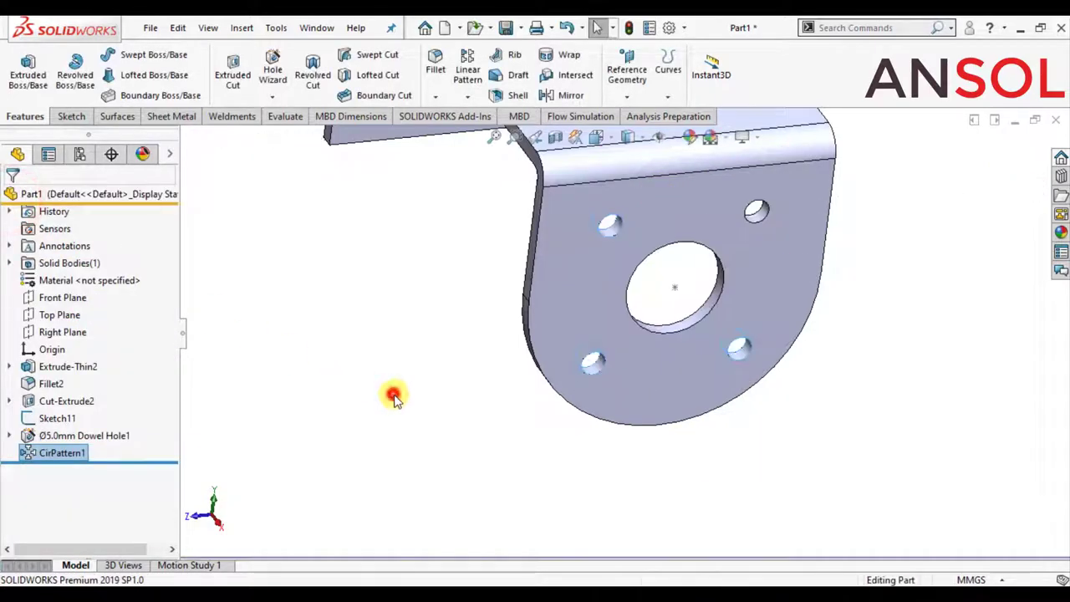
scroll(515, 423, "up", 3)
mouse_move(516, 423)
middle_mouse_down()
mouse_move(707, 206)
mouse_move(678, 203)
mouse_move(694, 233)
mouse_move(677, 246)
middle_mouse_up()
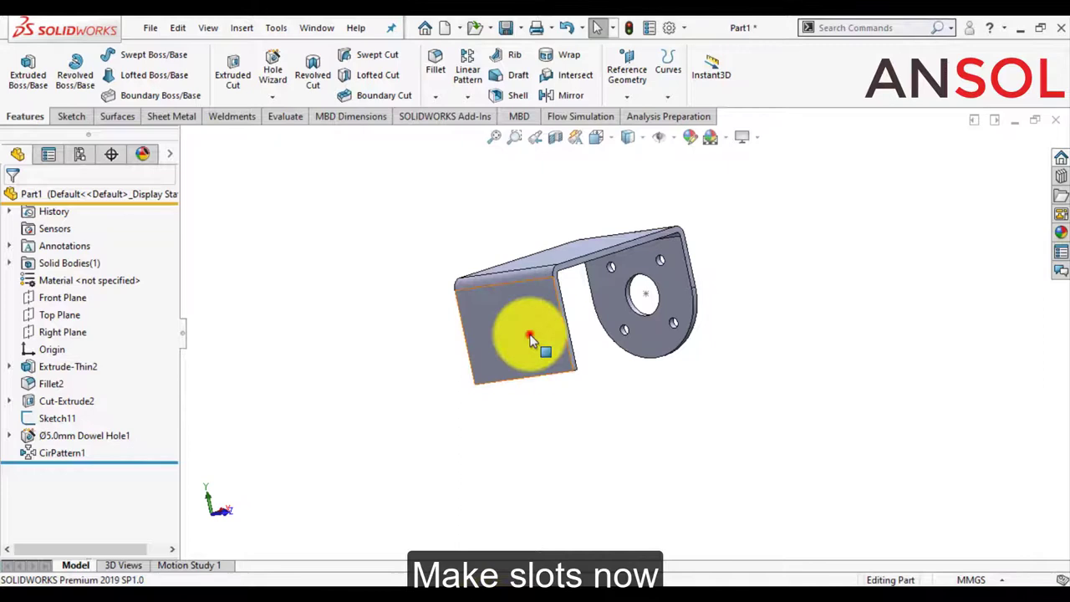
- Open a new sketch on the flat wall face, viewed normal to it
left_click(530, 338)
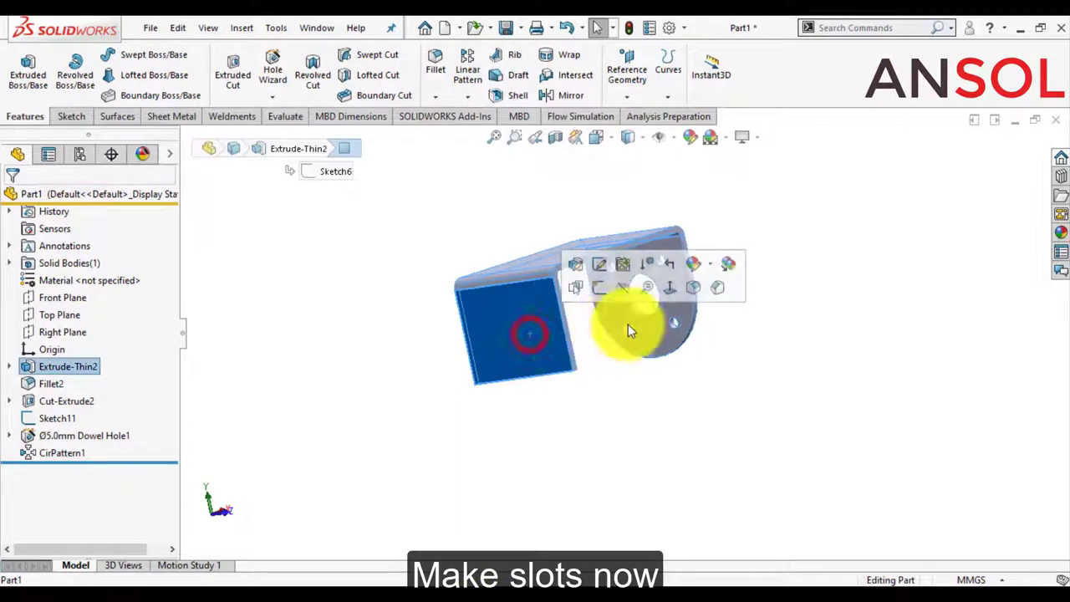
left_click(666, 289)
left_click(350, 390)
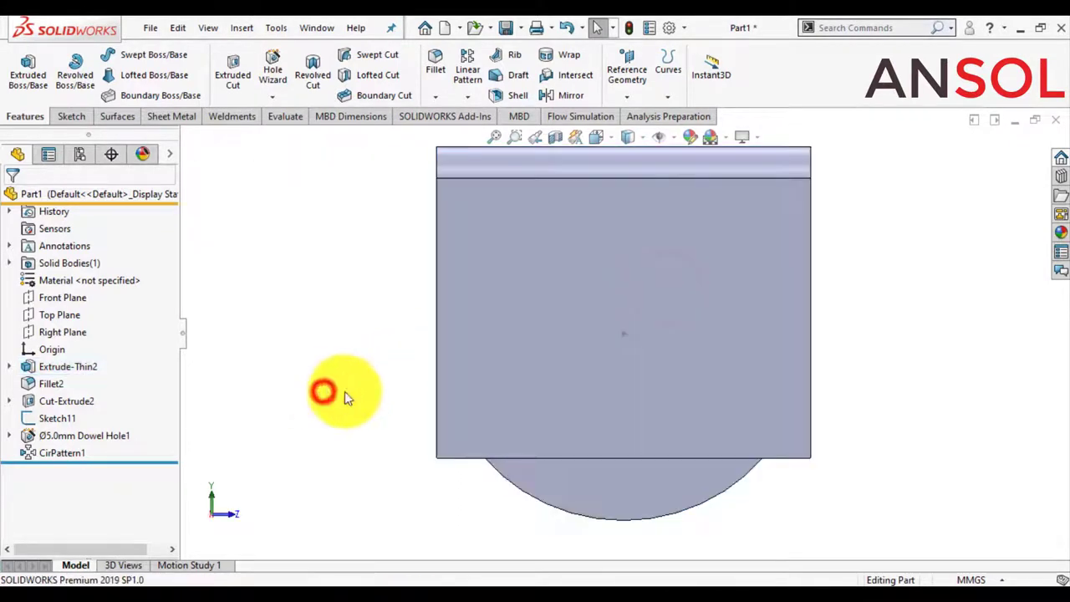
left_click(538, 387)
left_click(610, 340)
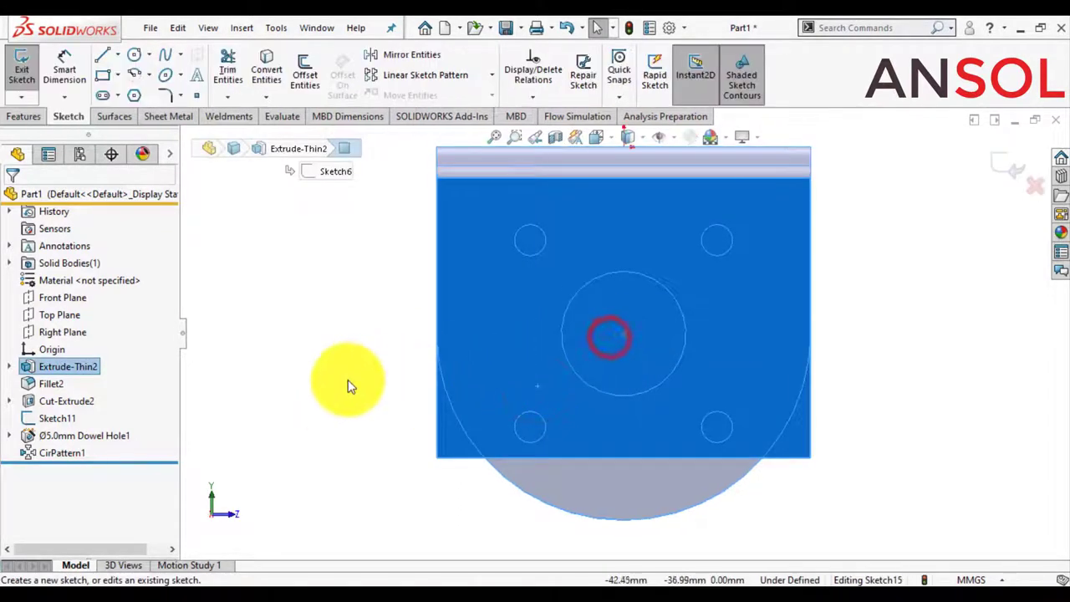
left_click(314, 383)
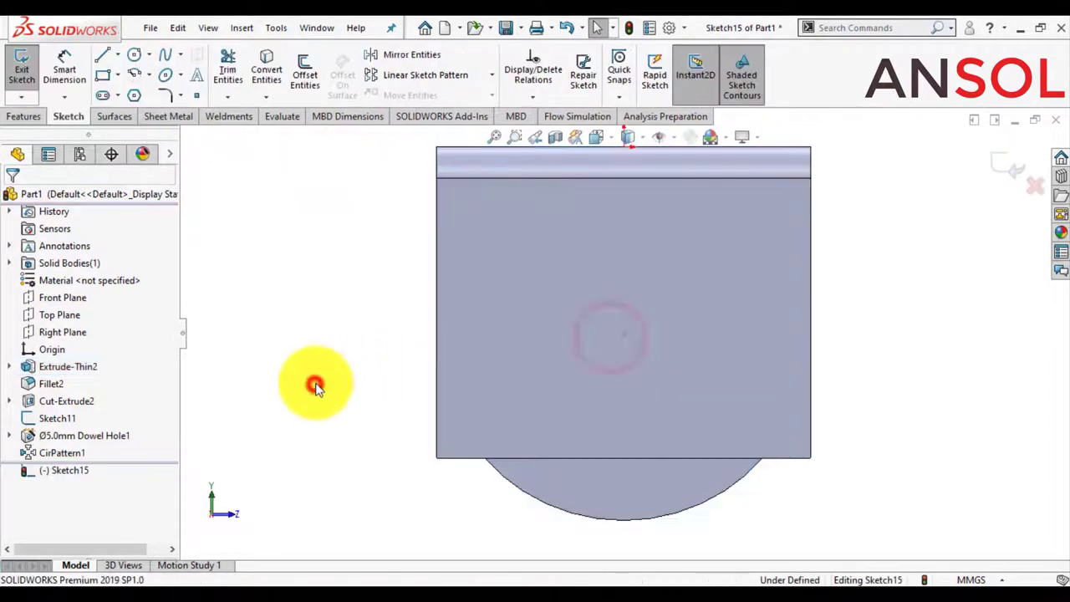
- Draw a centrepoint slot rising from the wall's bottom edge
left_click(101, 95)
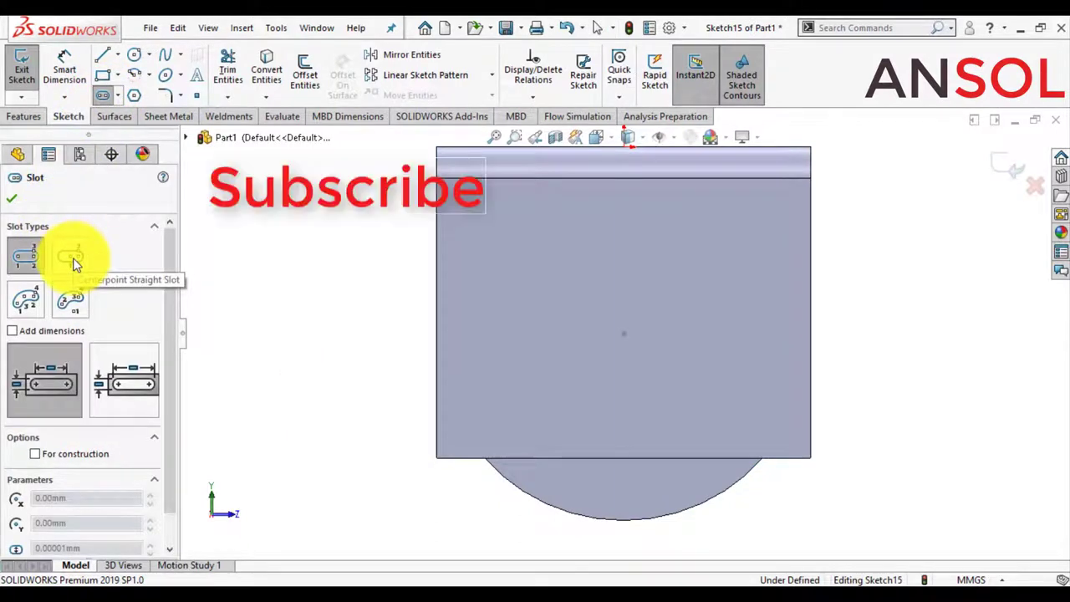
left_click(71, 257)
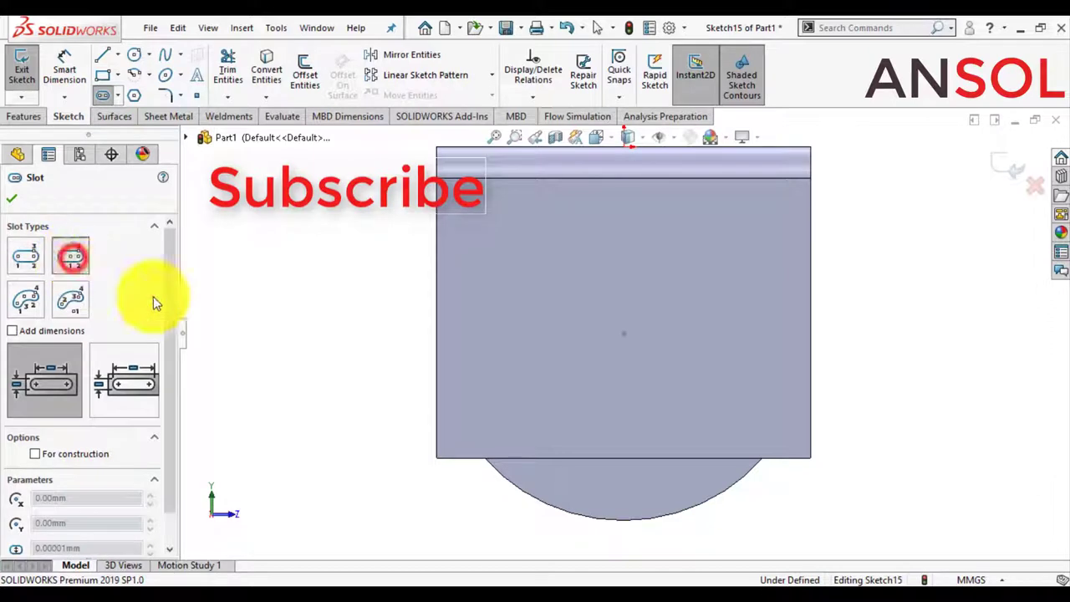
left_click(624, 457)
left_click(624, 380)
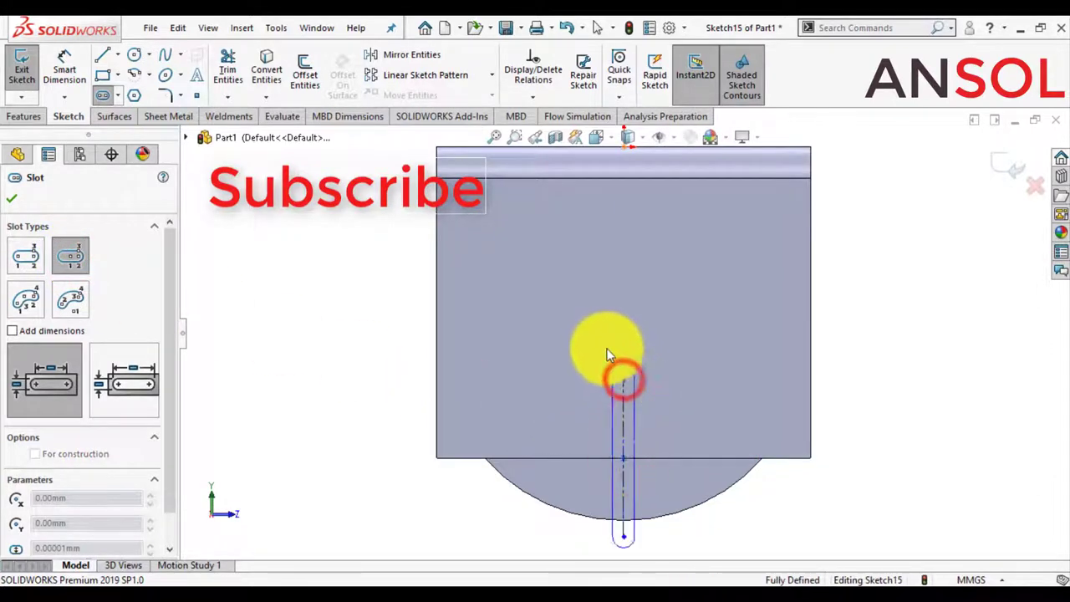
left_click(598, 338)
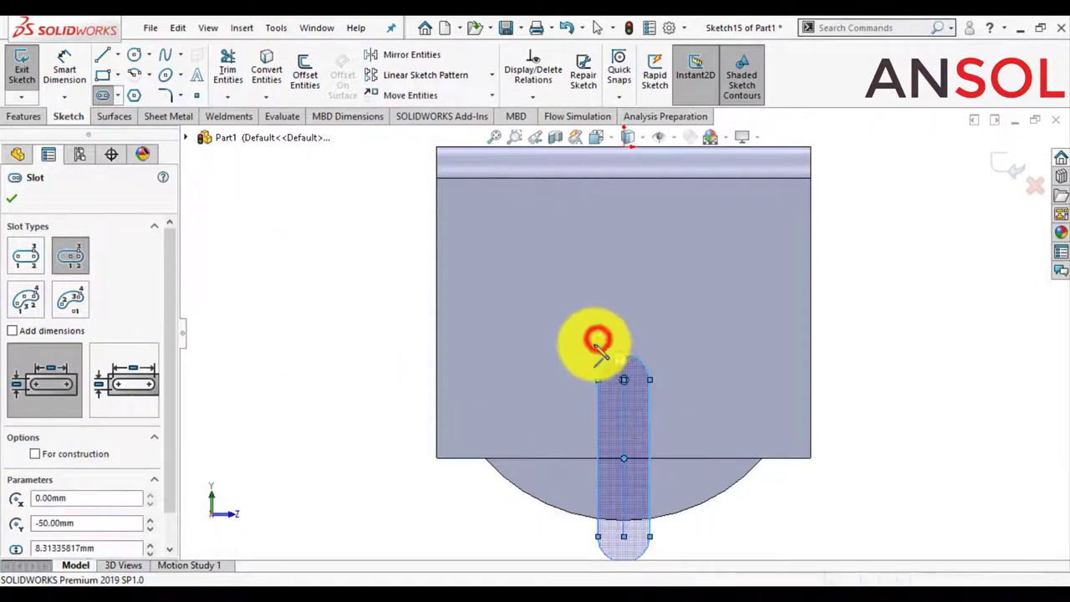
left_click(15, 204)
key("z")
left_click(352, 326)
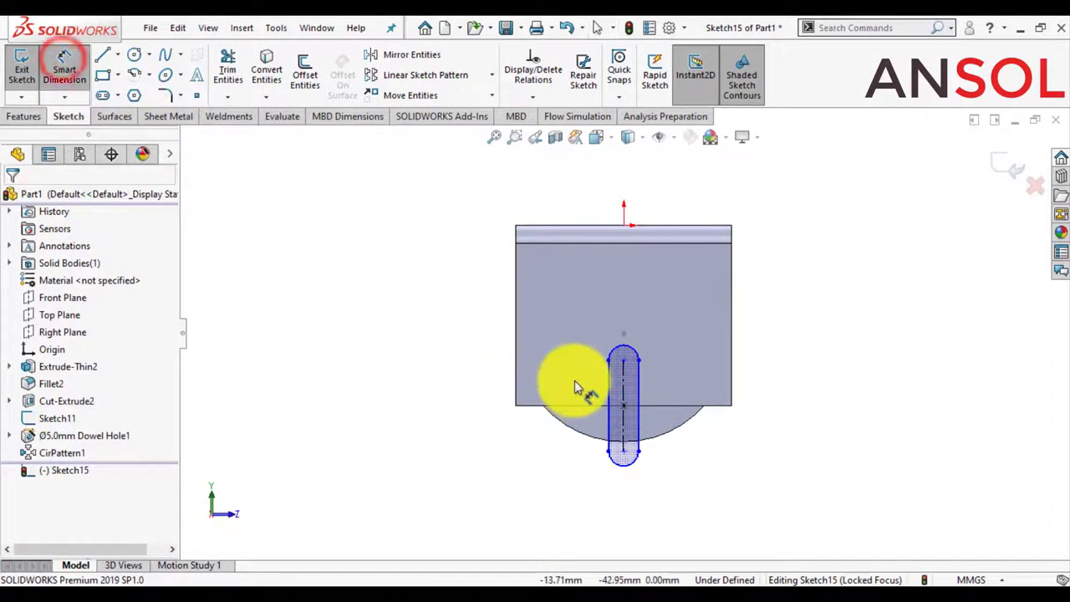
- Dimension the slot to 30 mm length and R5 end radius, then exit the sketch
scroll(576, 382, "down", 1)
left_click(637, 410)
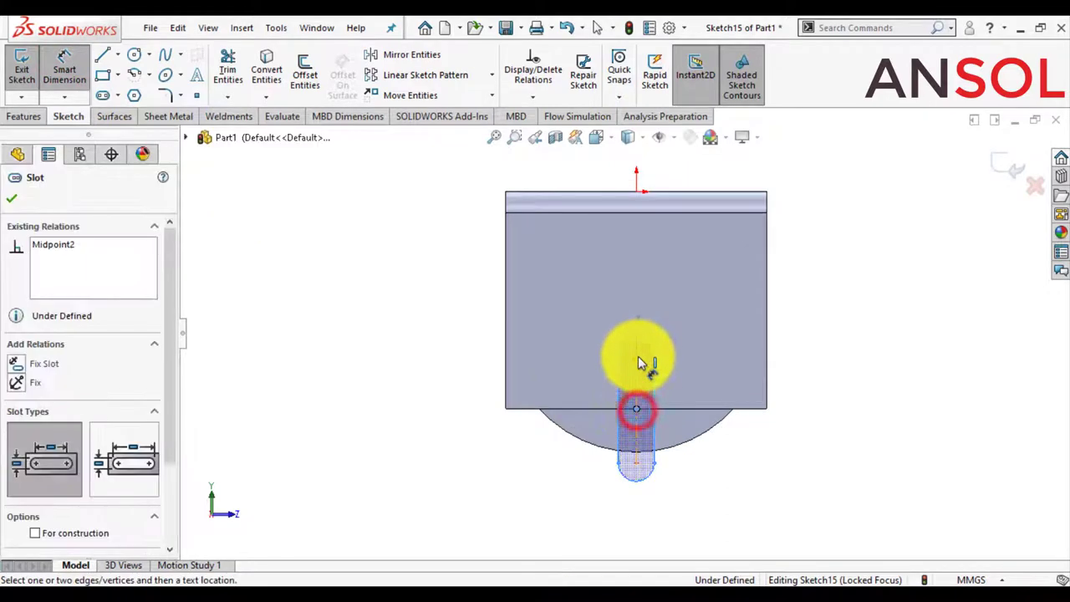
left_click(636, 353)
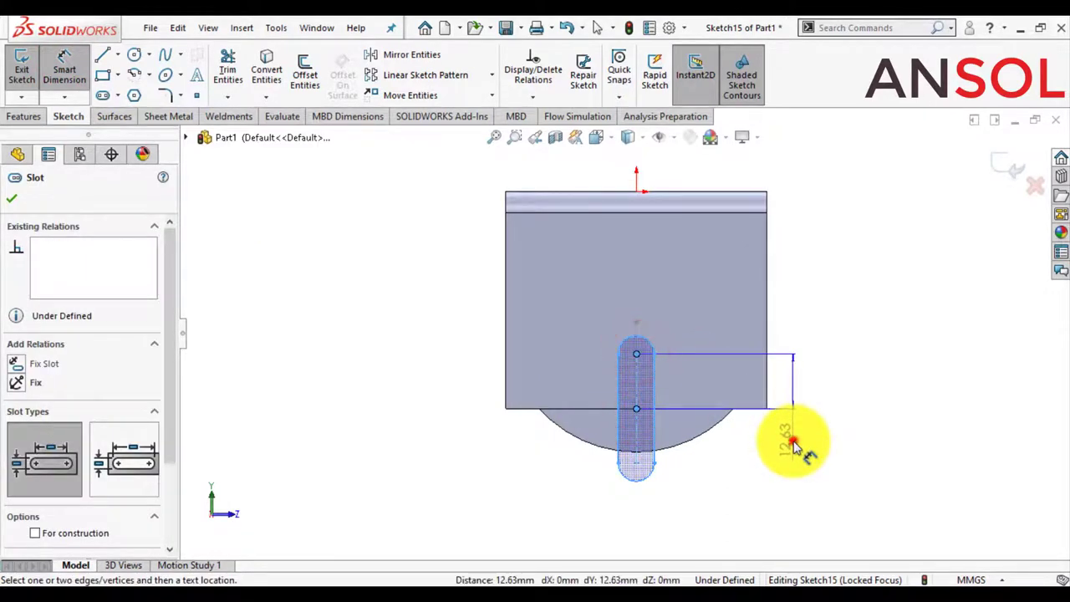
left_click(793, 445)
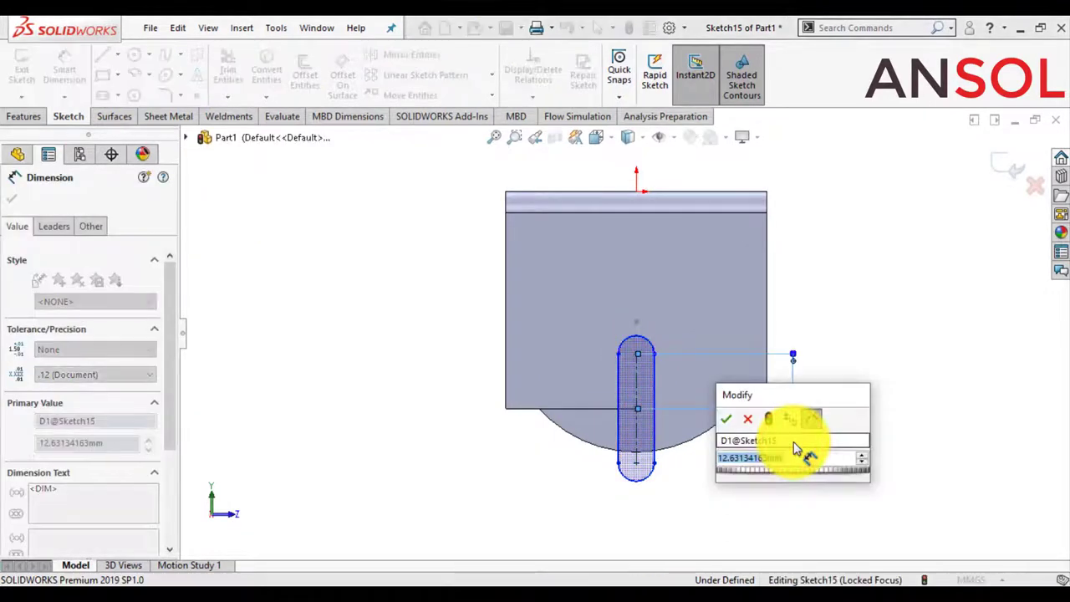
type("30")
key("Return")
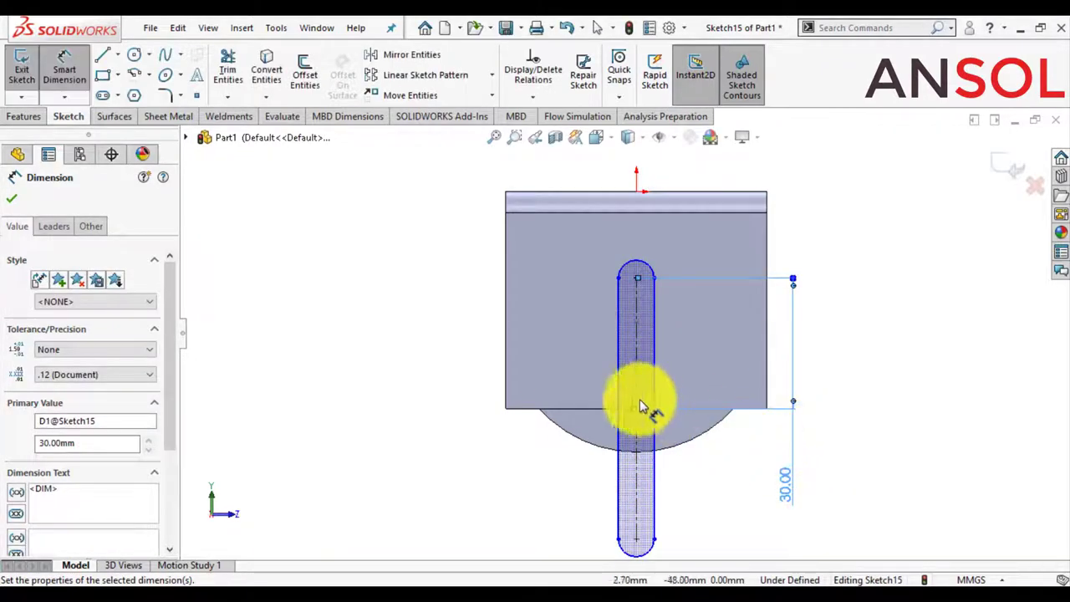
scroll(627, 429, "up", 2)
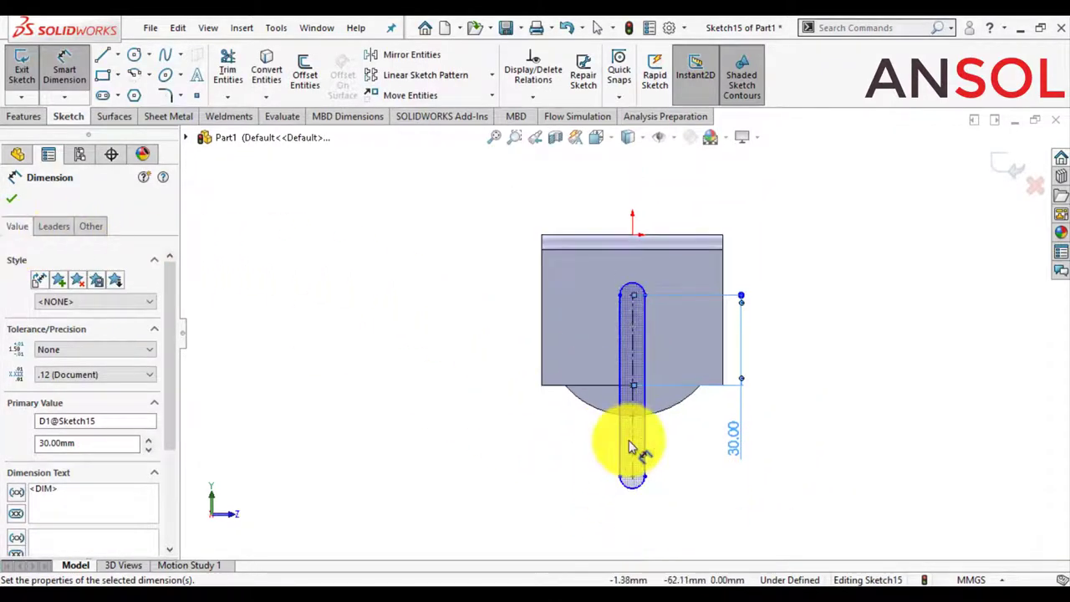
left_click(611, 503)
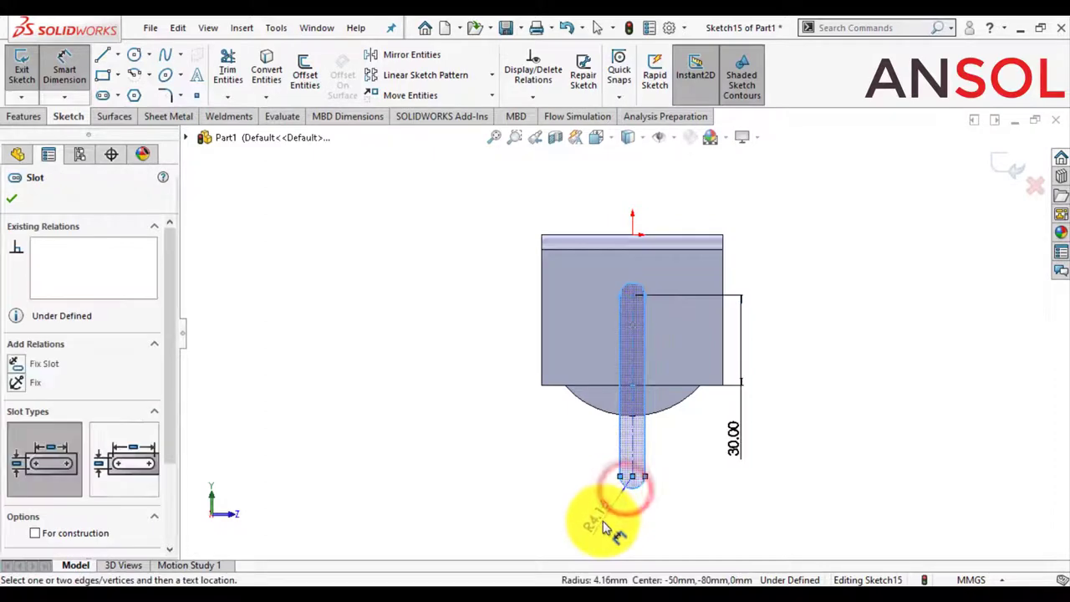
left_click(606, 527)
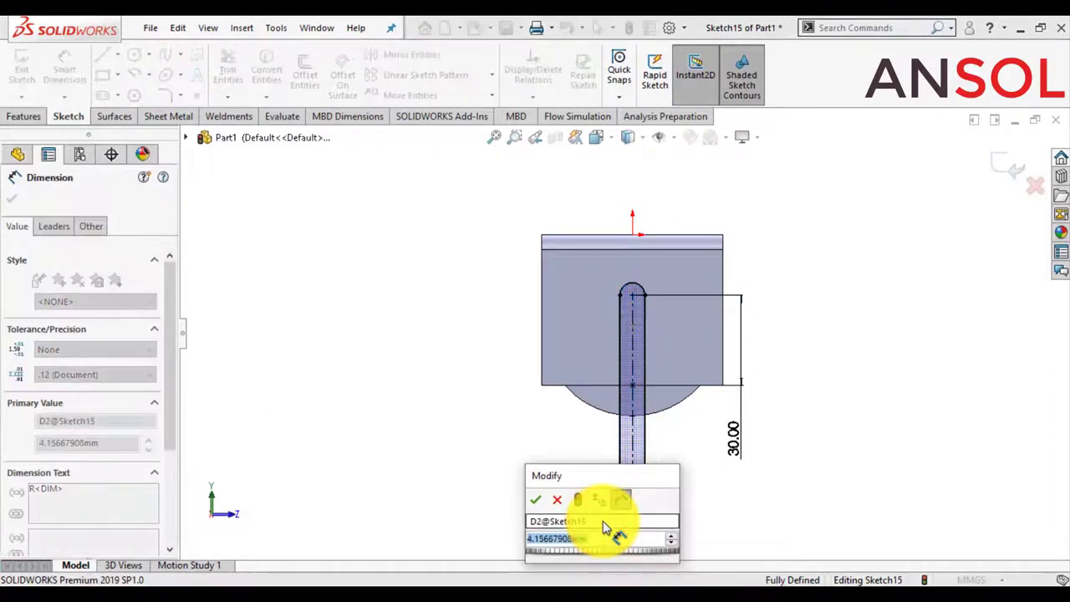
type("5")
key("Return")
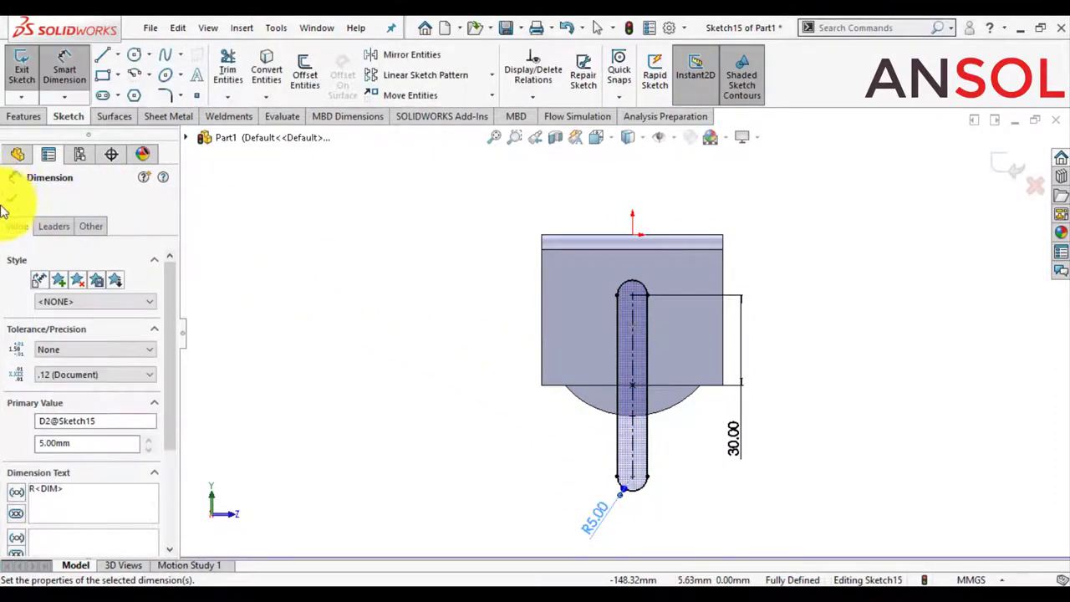
left_click(10, 203)
left_click(1002, 164)
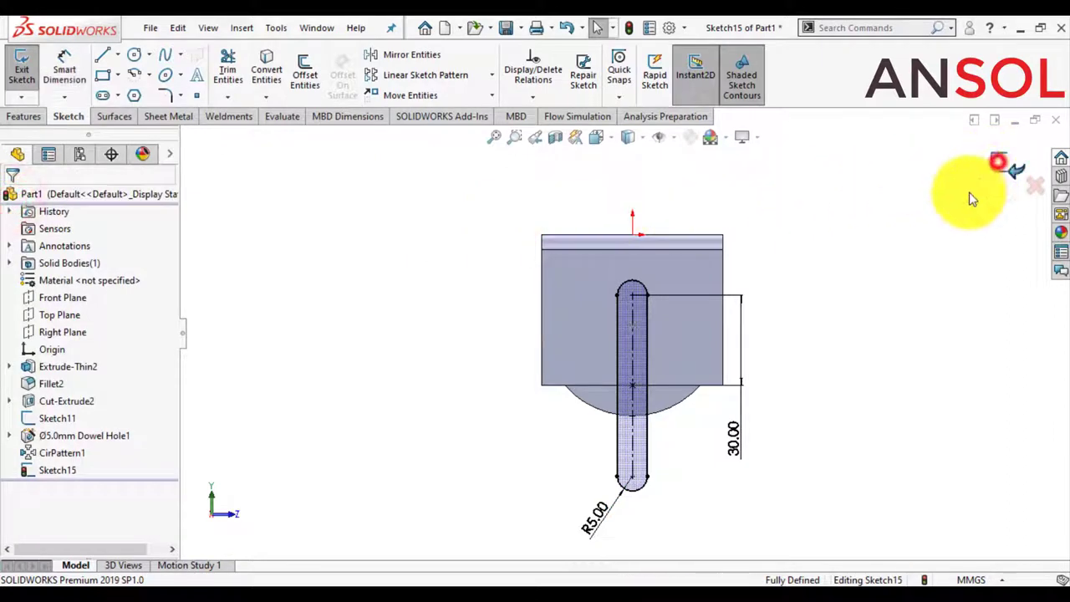
mouse_move(740, 354)
middle_mouse_down()
mouse_move(553, 247)
mouse_move(556, 317)
middle_mouse_up()
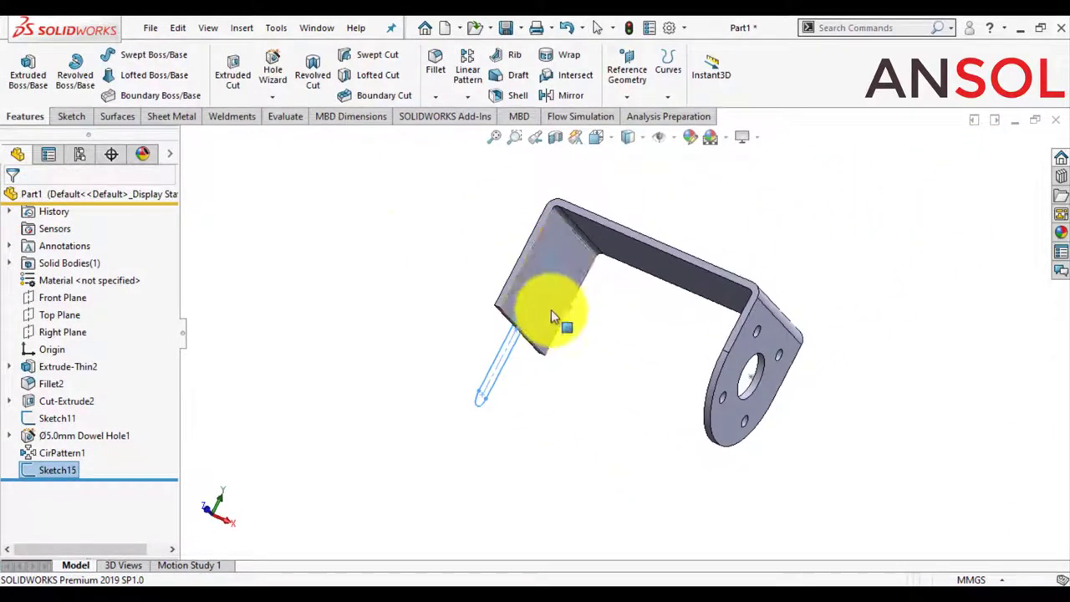
- Extrude-cut the slot with Up To Surface, ending at the flange's vertical face
left_click(230, 68)
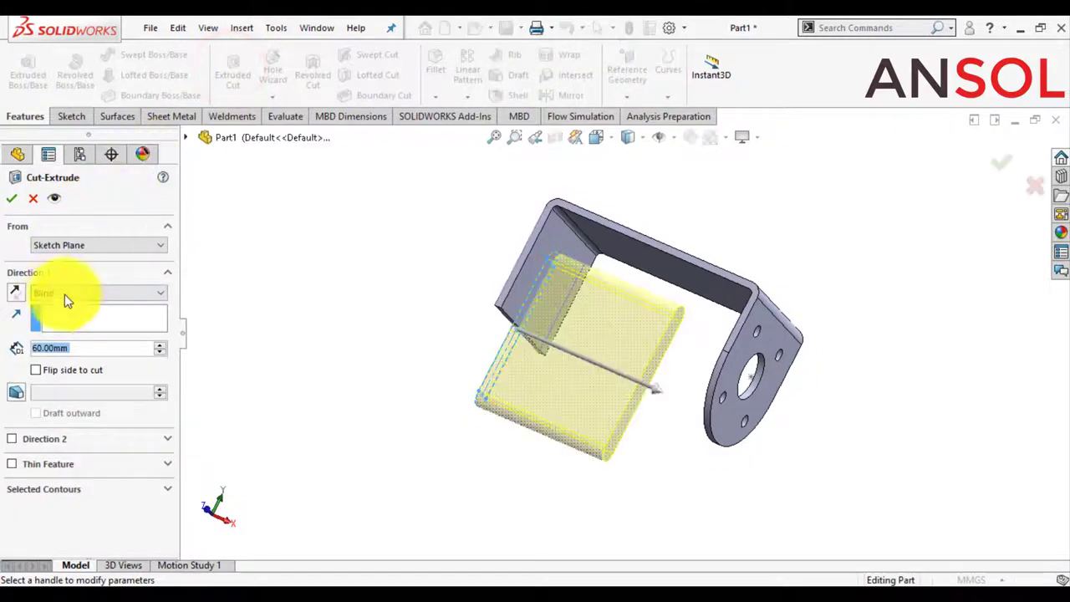
left_click(71, 294)
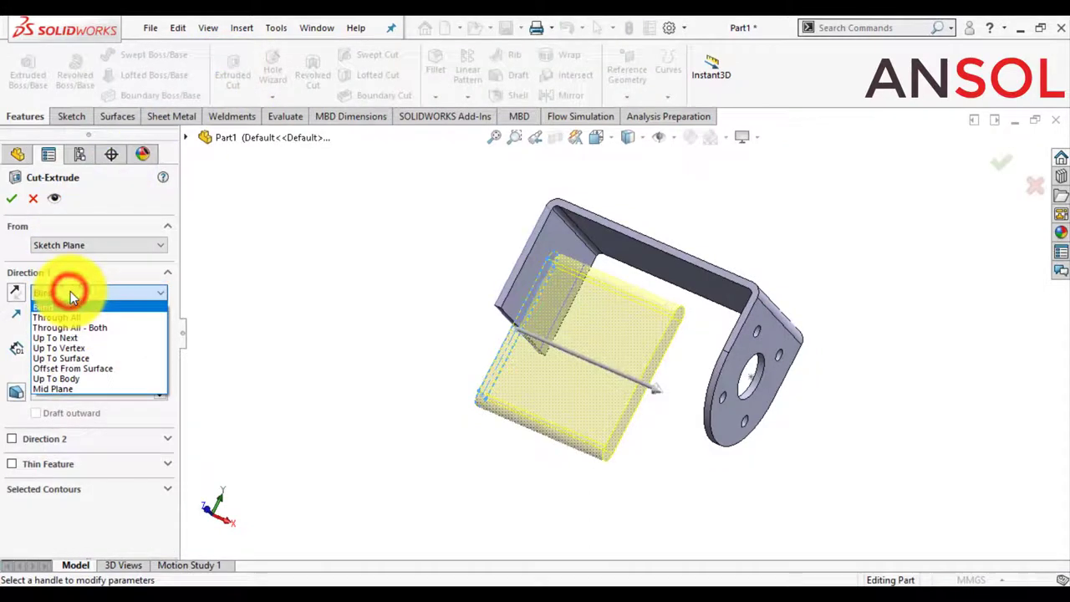
left_click(71, 359)
left_click(558, 297)
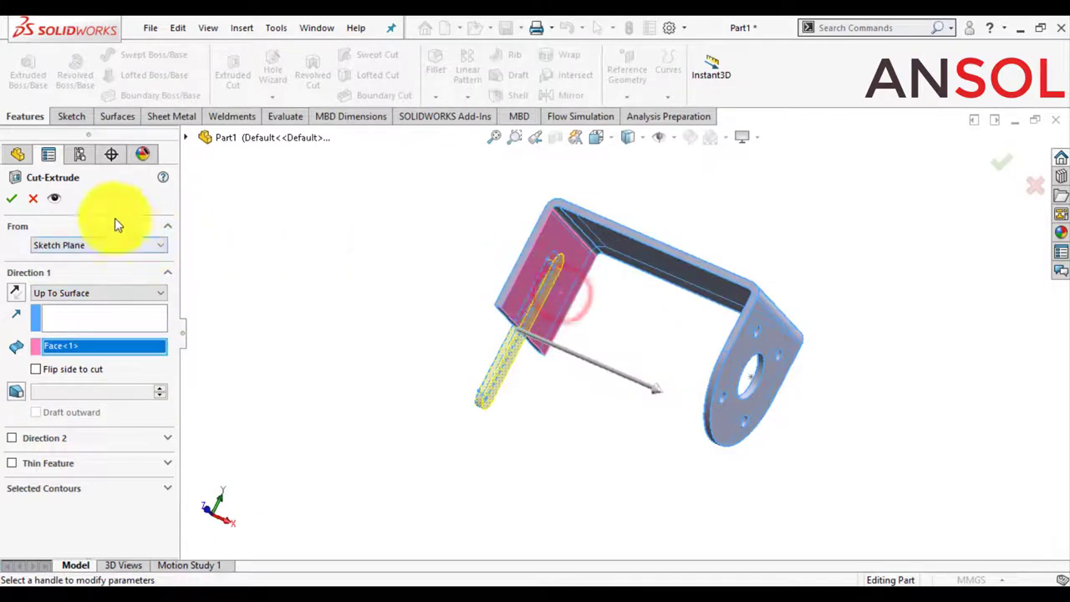
left_click(8, 199)
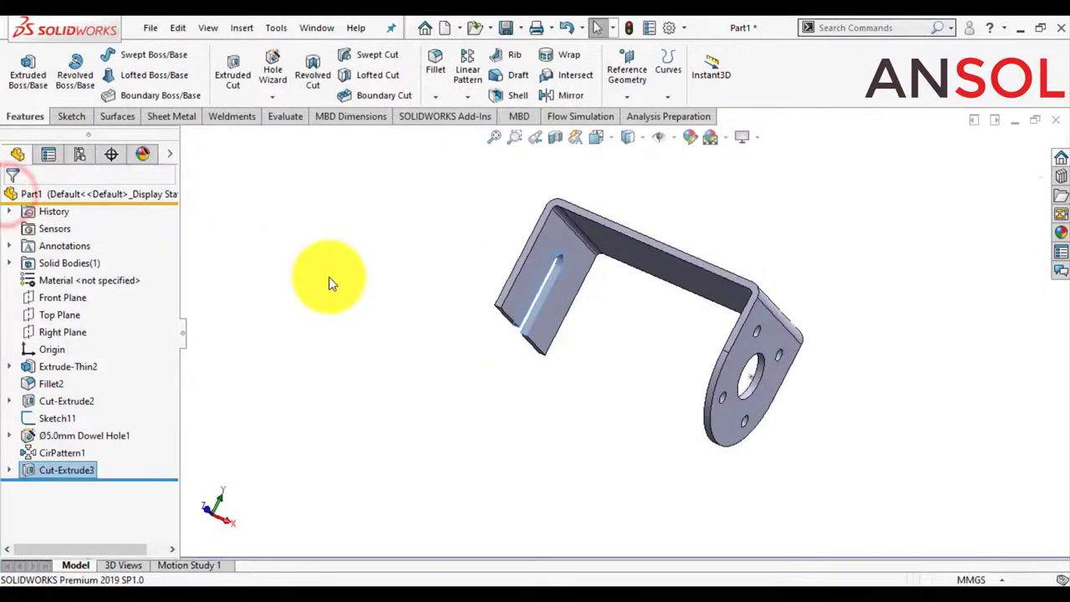
mouse_move(329, 275)
middle_mouse_down()
mouse_move(483, 213)
mouse_move(524, 239)
mouse_move(476, 196)
mouse_move(573, 314)
middle_mouse_up()
- Open a new sketch on the bracket's long connecting face, viewed normal to it
left_click(636, 331)
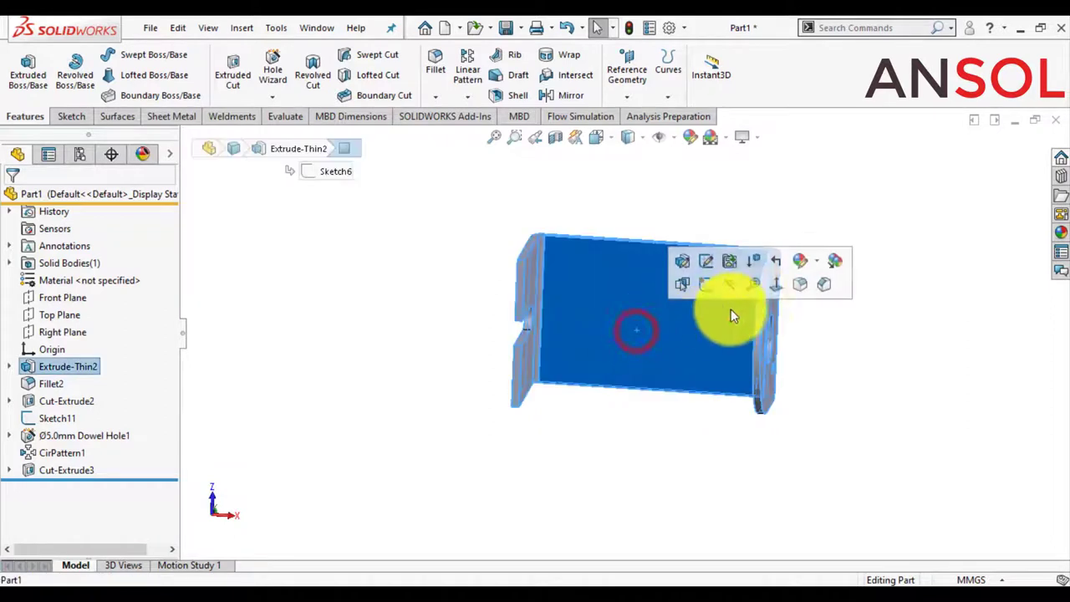
left_click(775, 292)
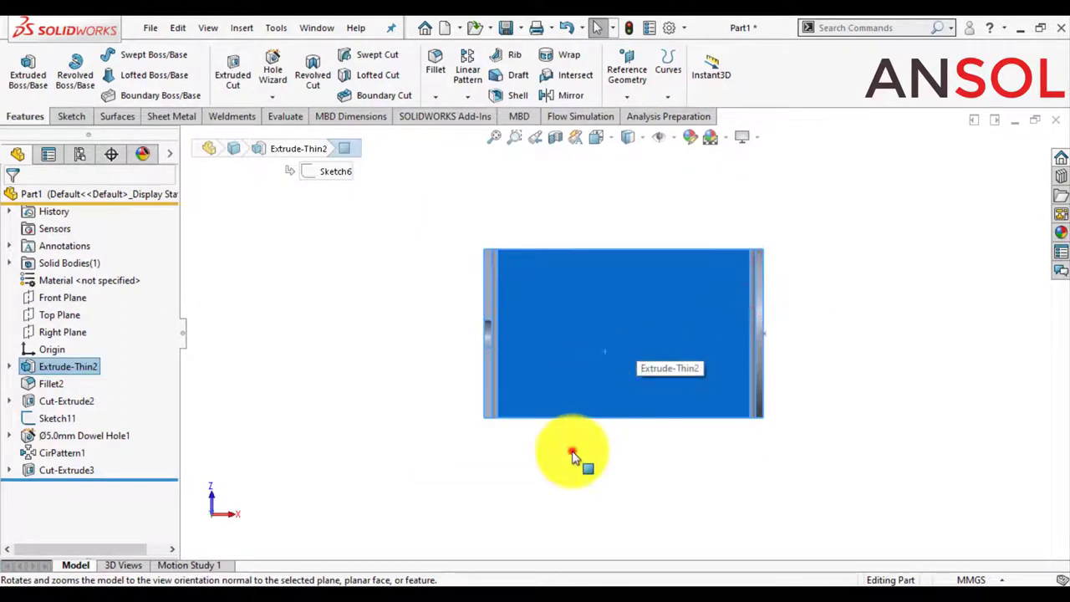
left_click(572, 451)
left_click(598, 361)
left_click(660, 313)
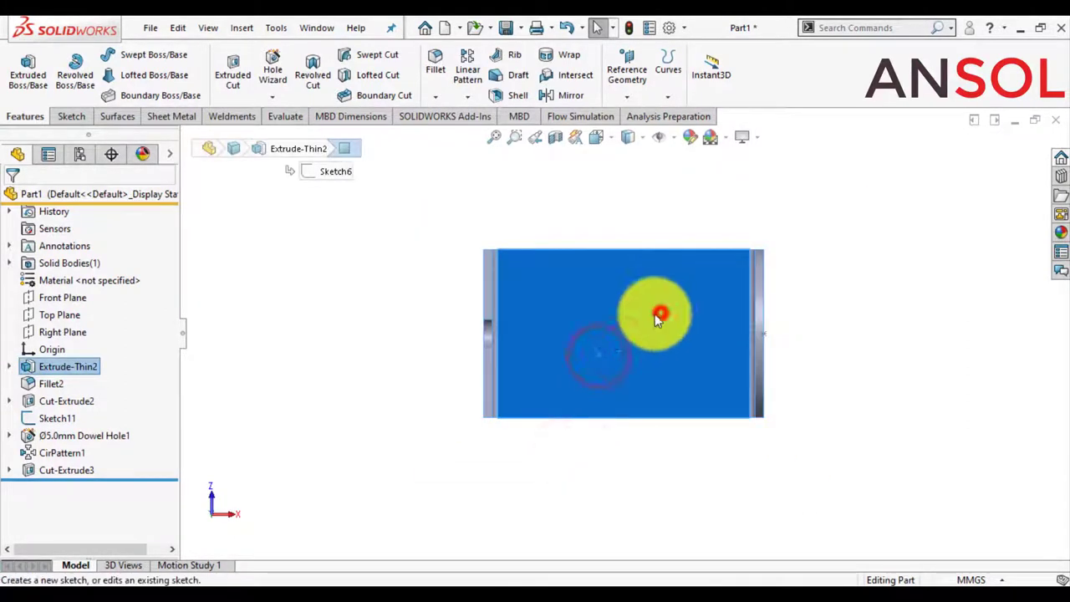
left_click(318, 350)
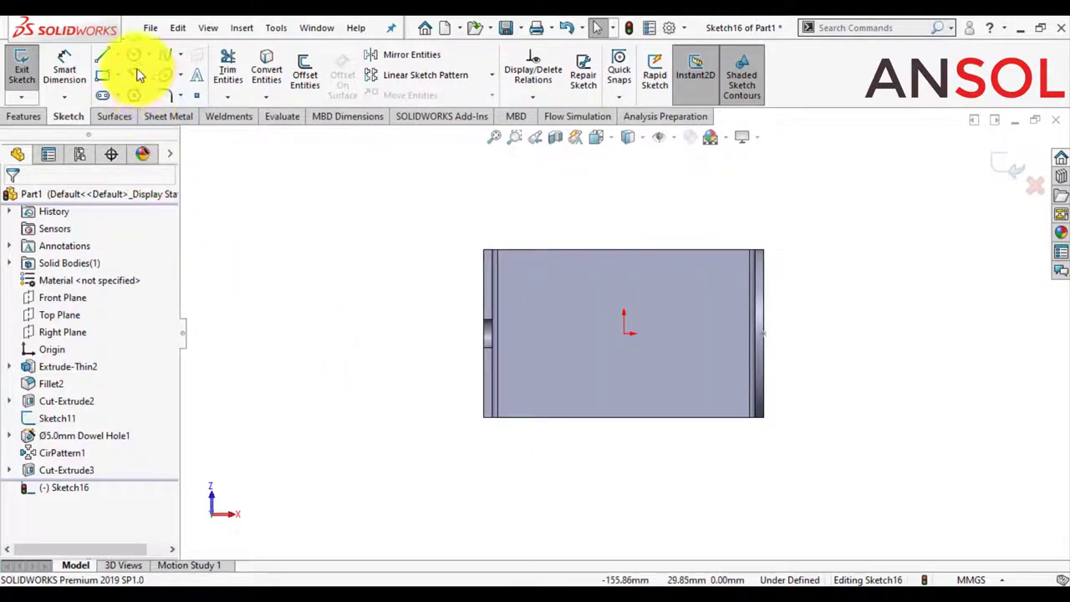
- Draw a straight slot near the origin, redrawing it after discarding the first attempt
left_click(102, 94)
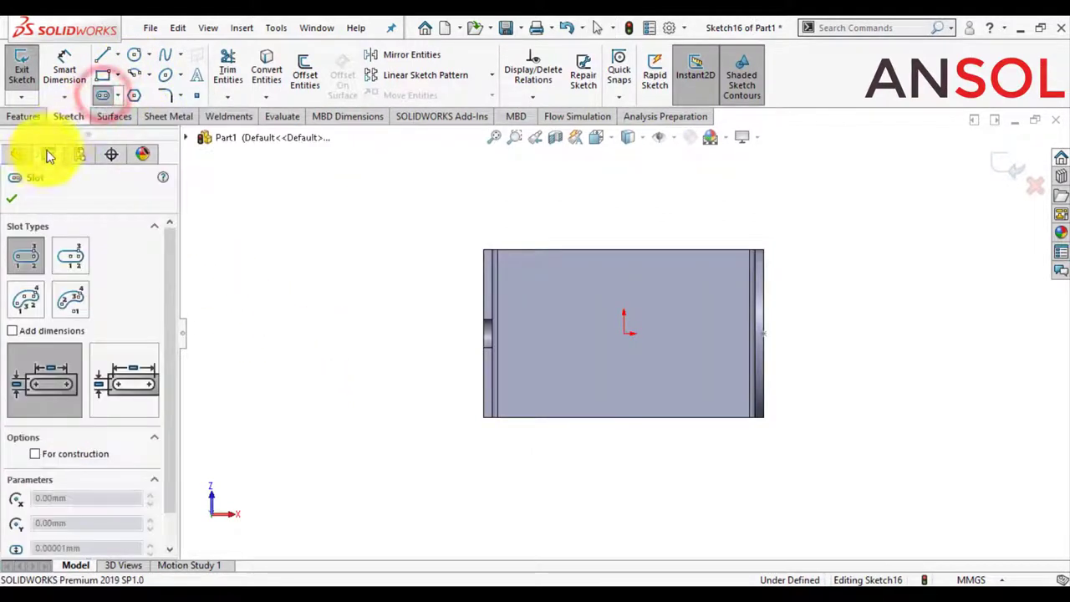
left_click(76, 253)
left_click(588, 336)
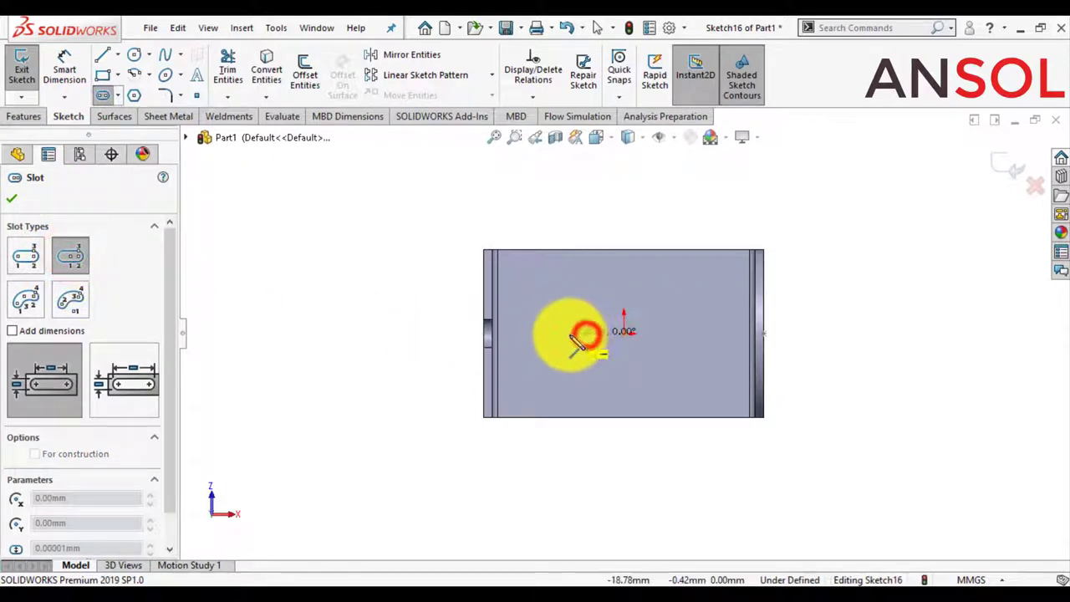
left_click(535, 336)
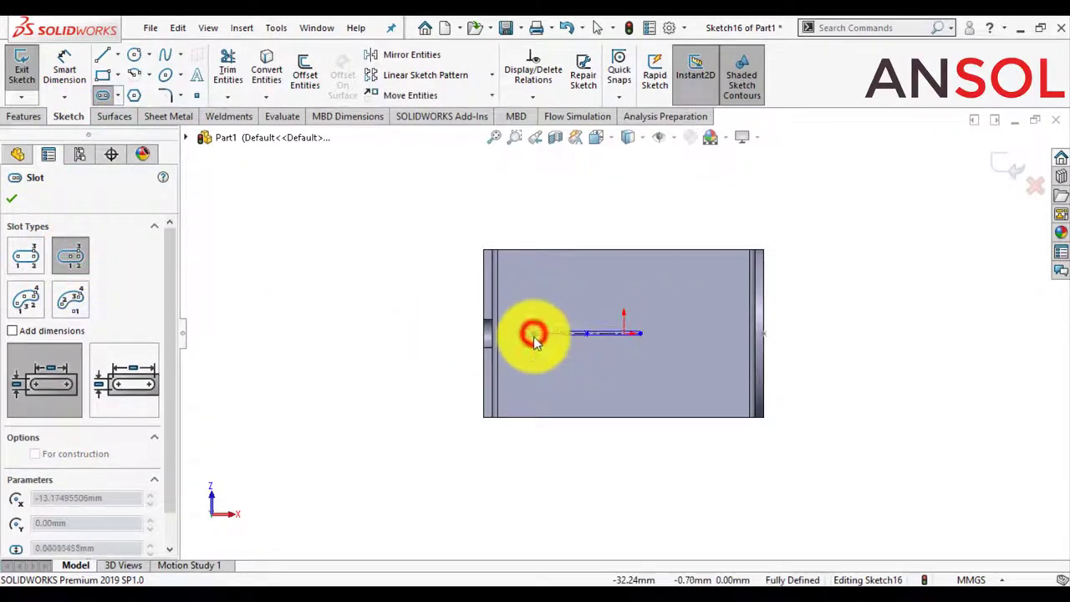
key("Escape")
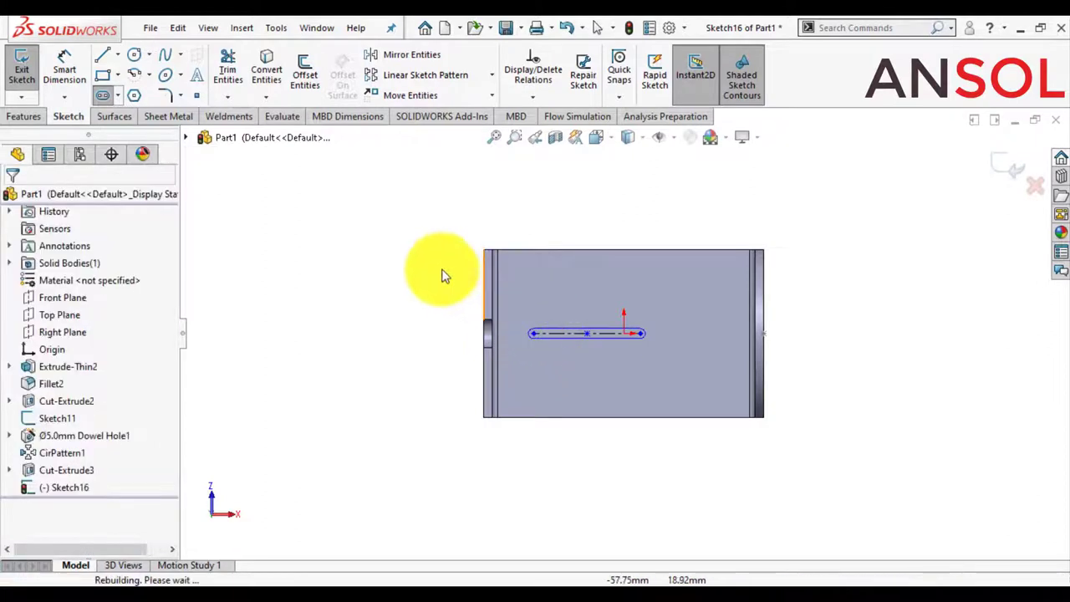
left_click(105, 98)
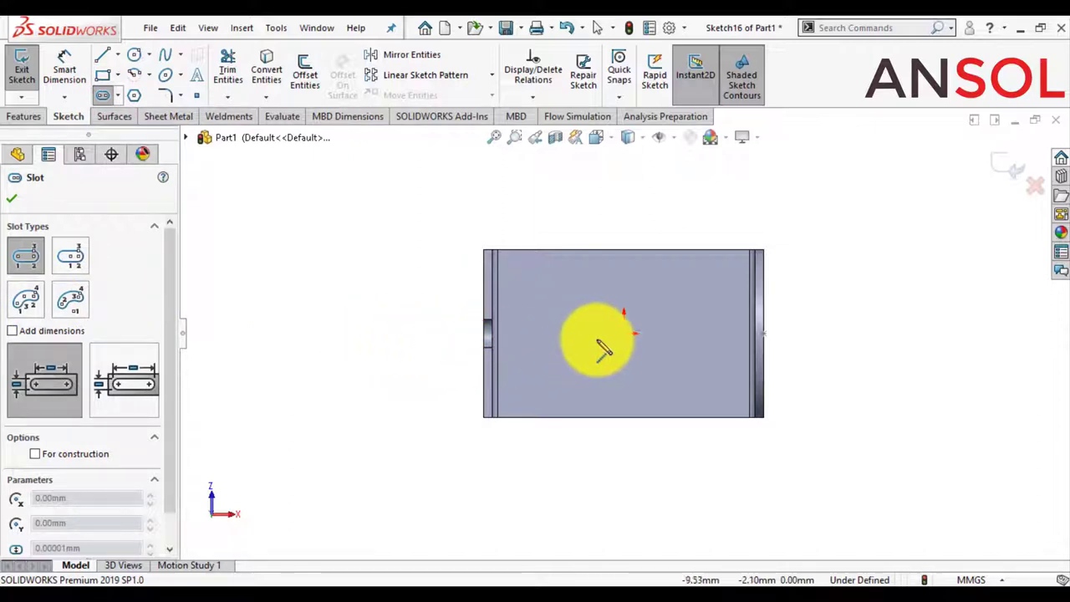
left_click(581, 334)
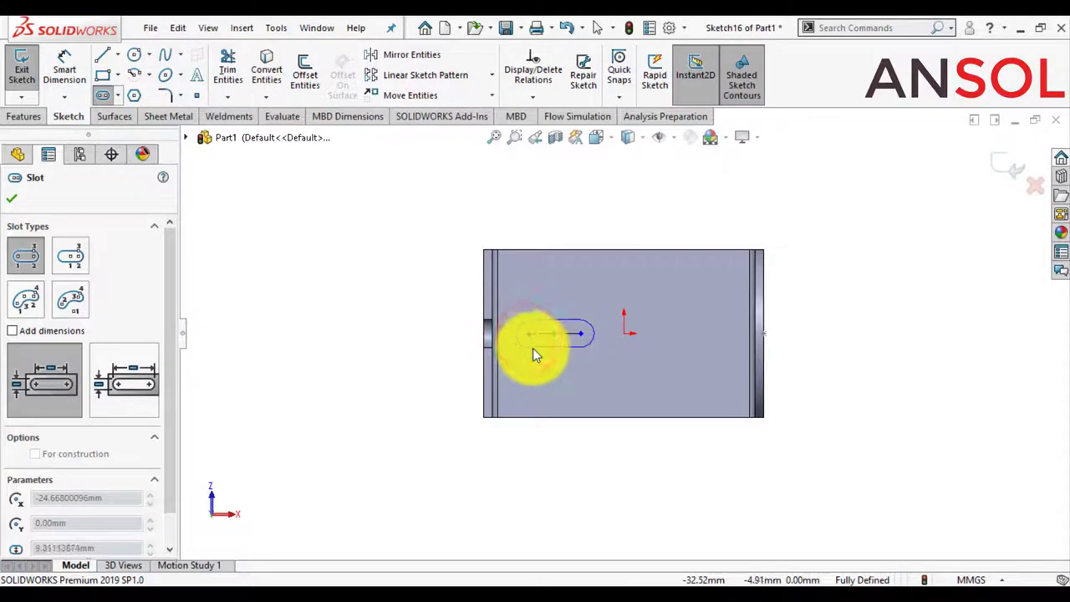
left_click(533, 351)
key("Escape")
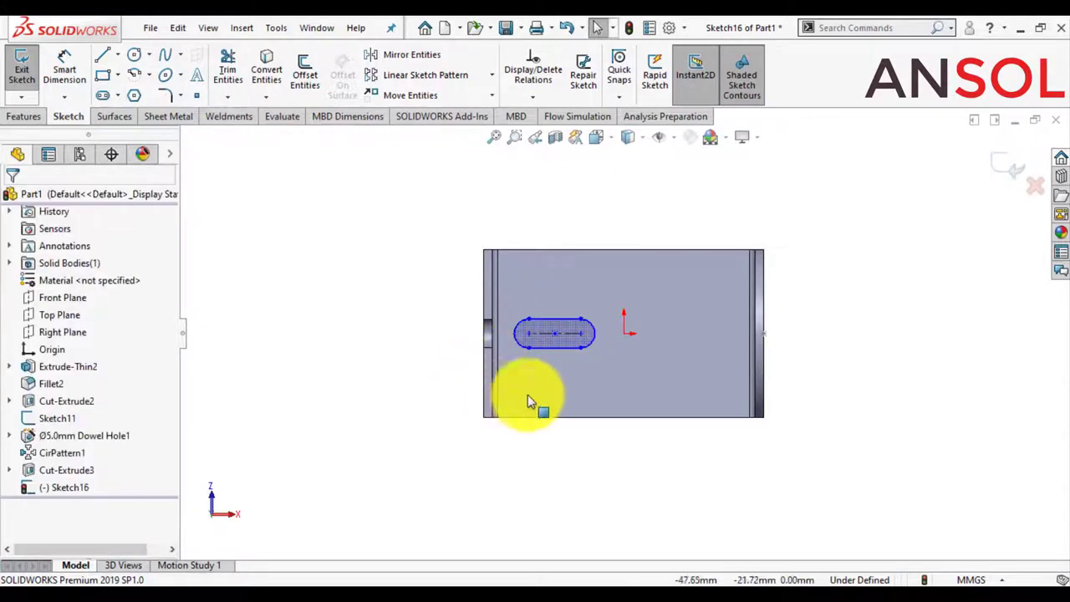
- Dimension the slot's length to 15 mm between centres
scroll(573, 372, "down", 1)
scroll(575, 330, "down", 2)
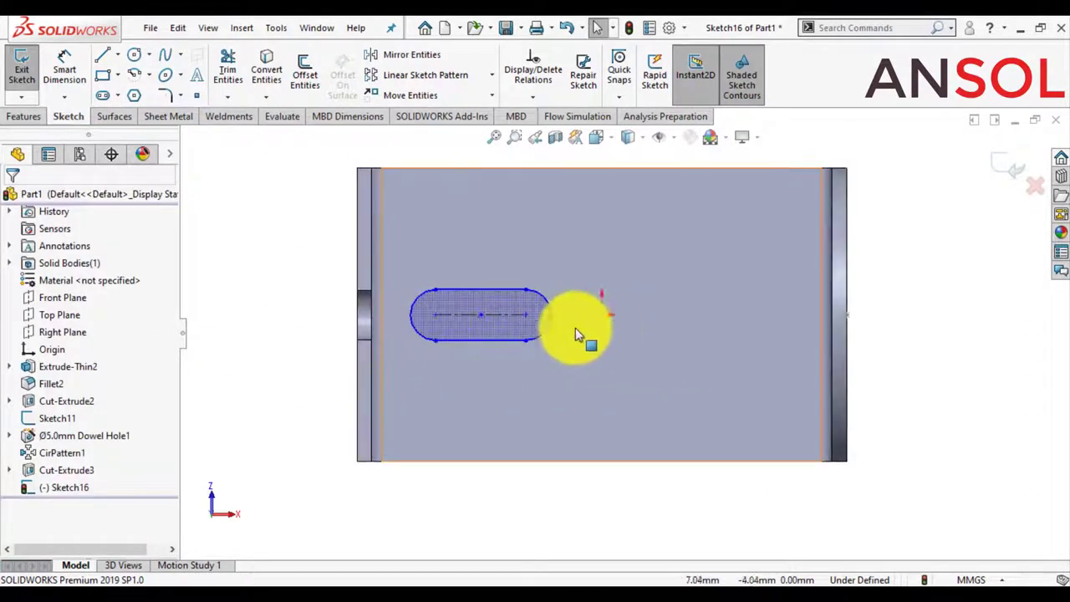
left_click(482, 315)
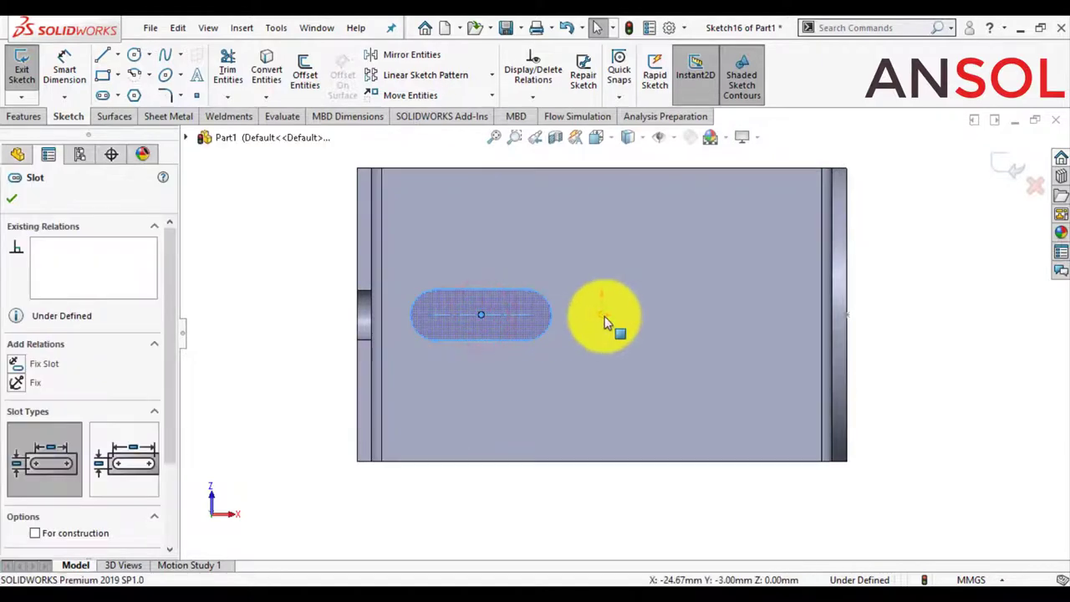
left_click(602, 314, "ctrl")
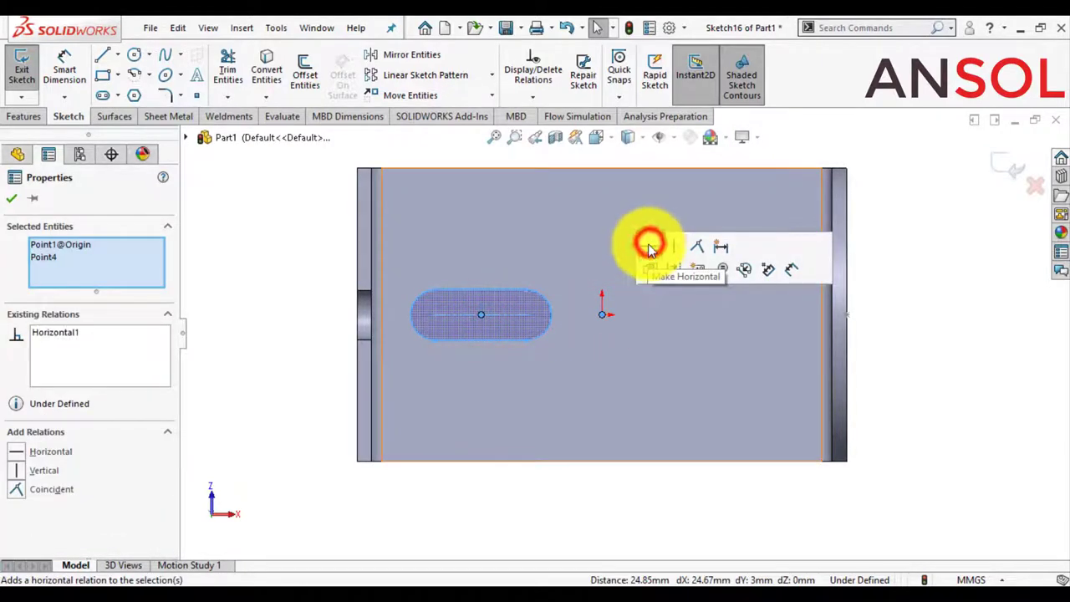
key("Escape")
left_click(270, 299)
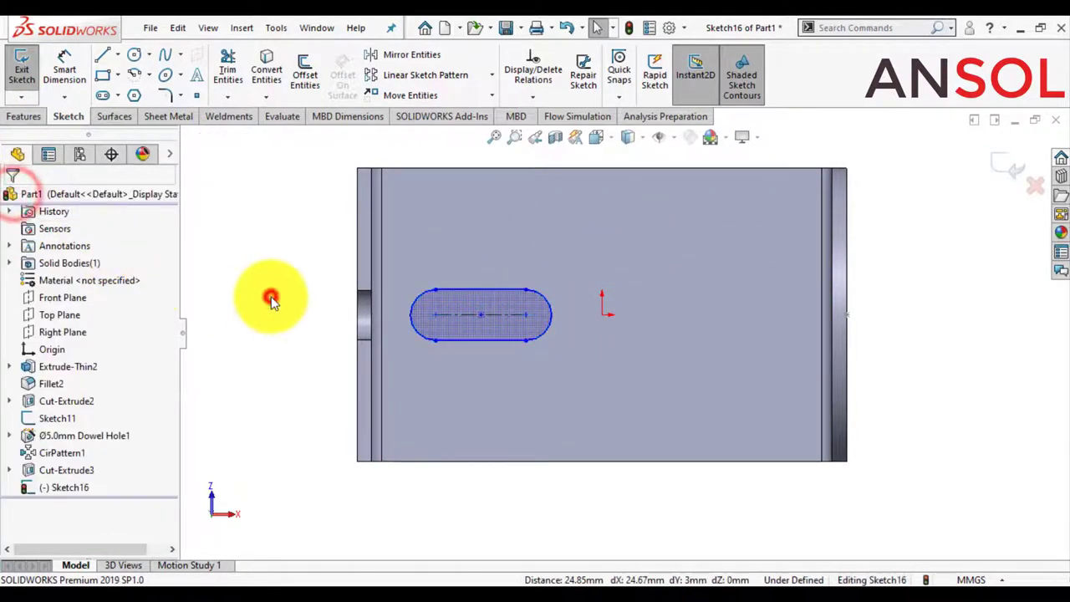
key("f")
key("z")
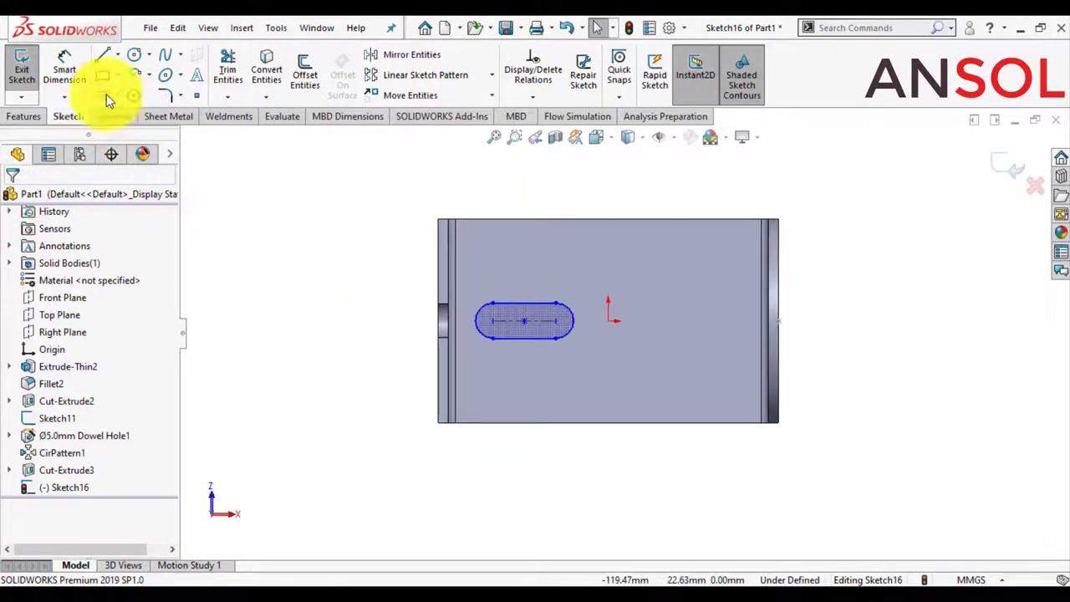
left_click(65, 60)
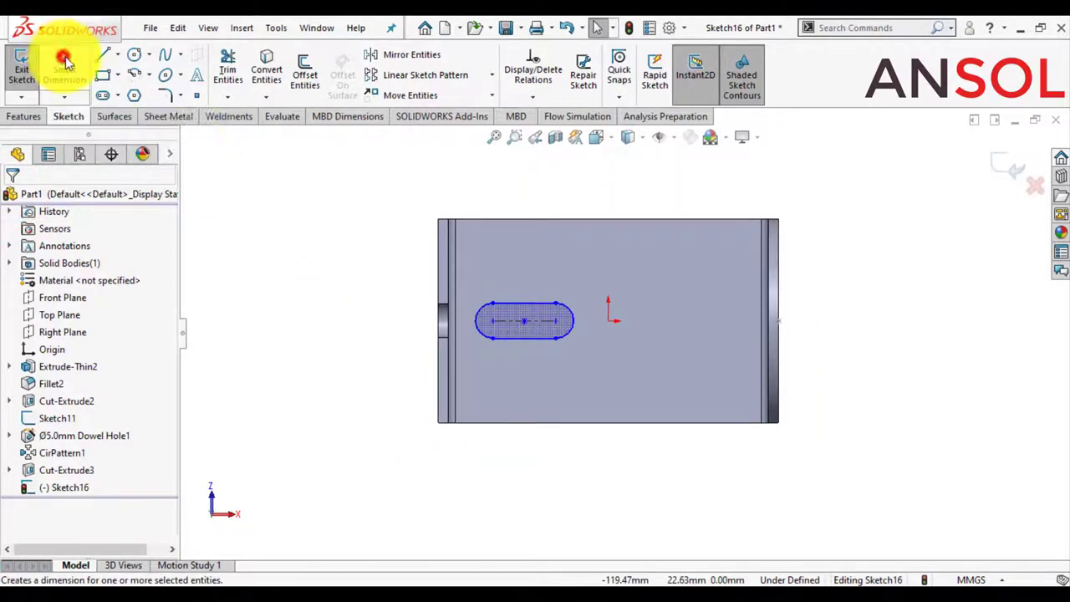
left_click(521, 299)
left_click(520, 261)
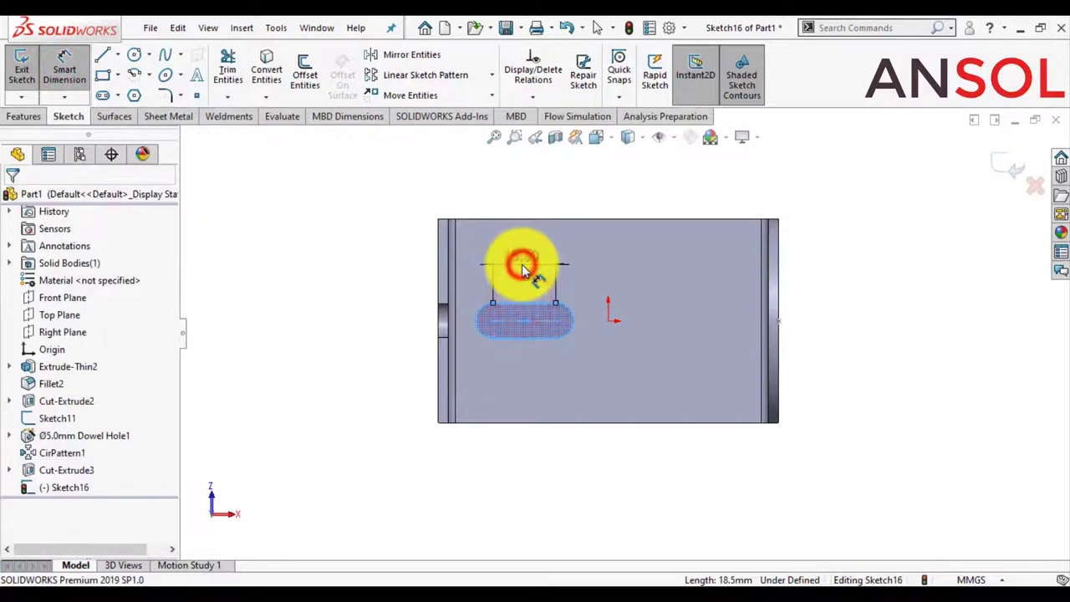
type("1")
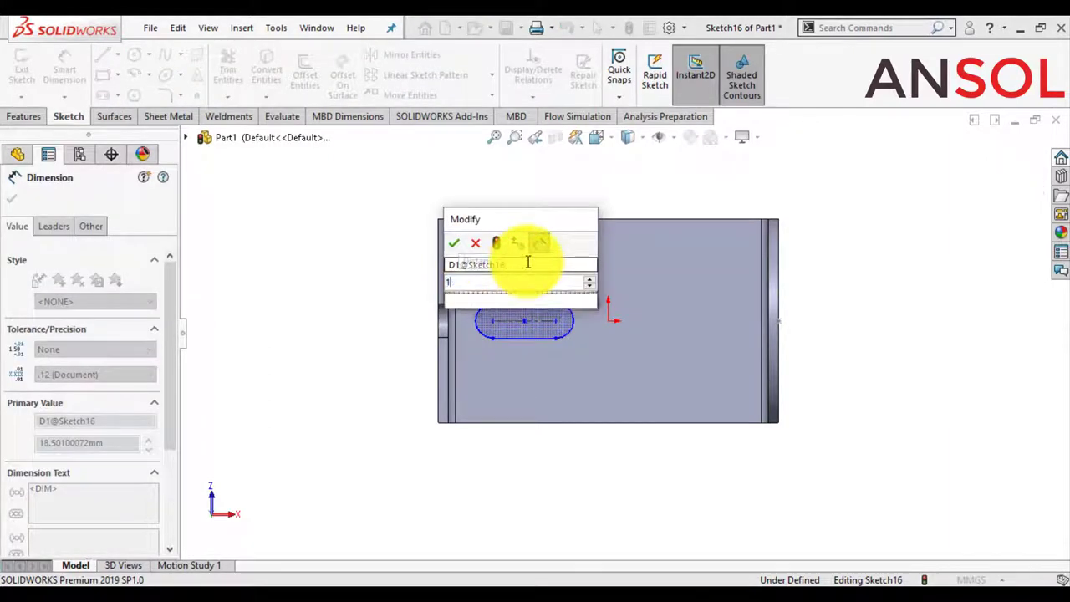
type("5")
key("Return")
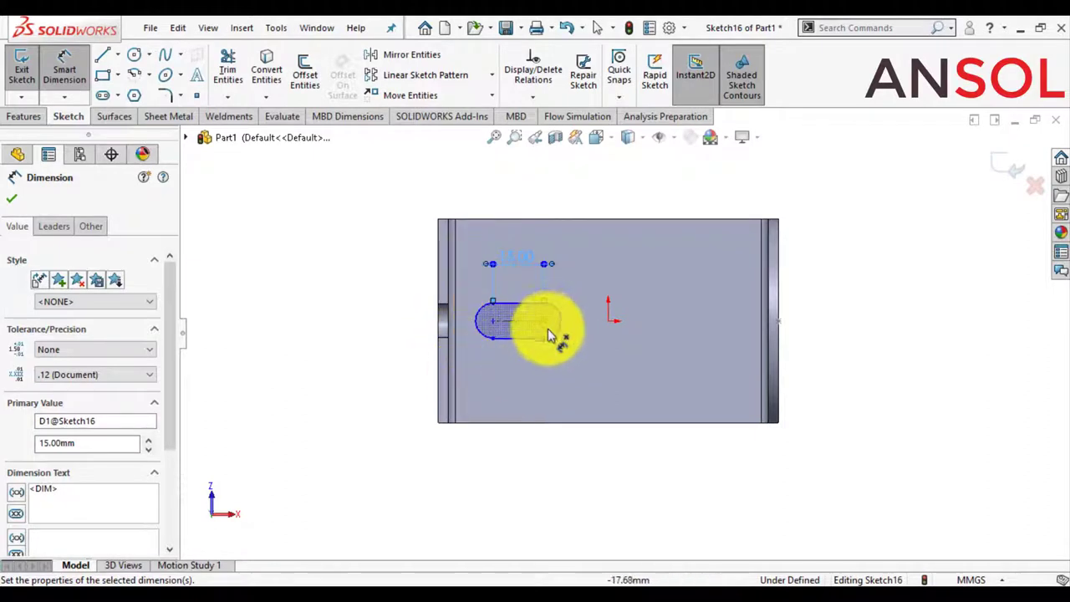
- Set the slot's 25 mm offset from the origin and R5 end radius, then exit the sketch
scroll(531, 326, "down", 1)
left_click(516, 321)
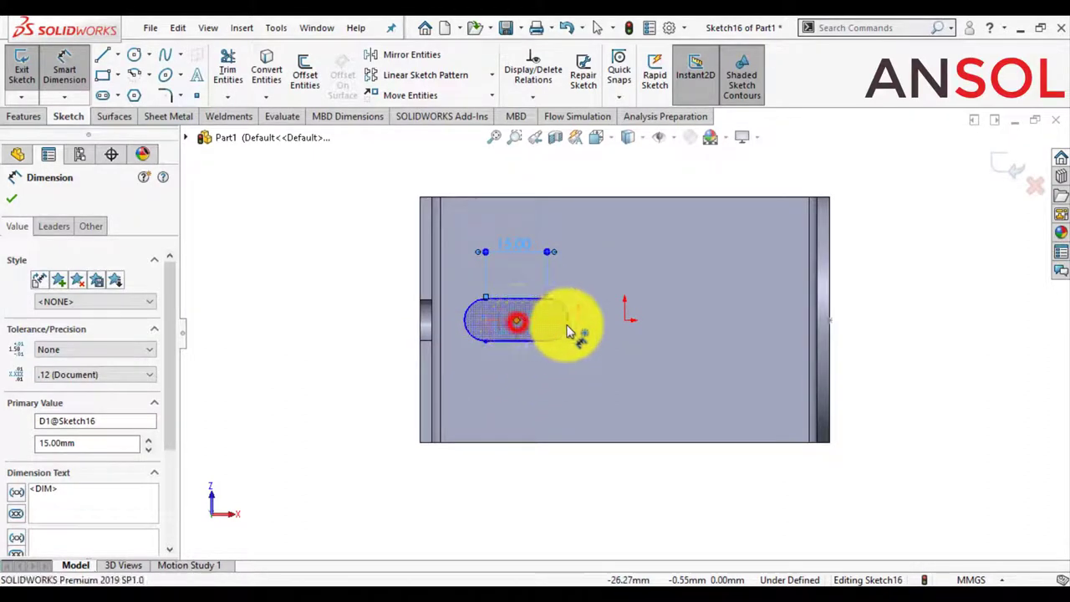
left_click(628, 322)
left_click(580, 394)
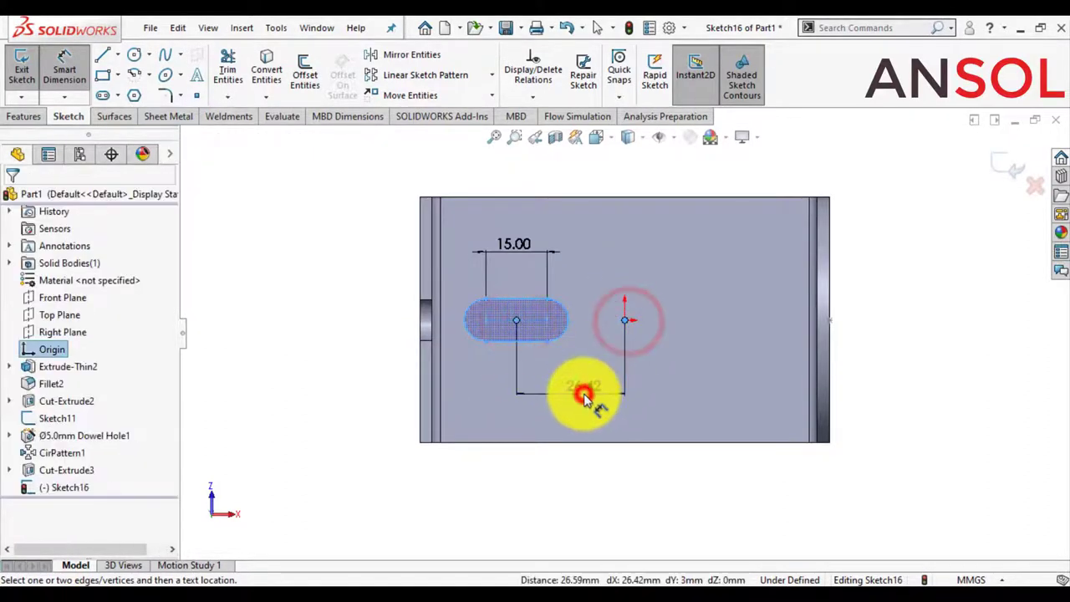
type("25")
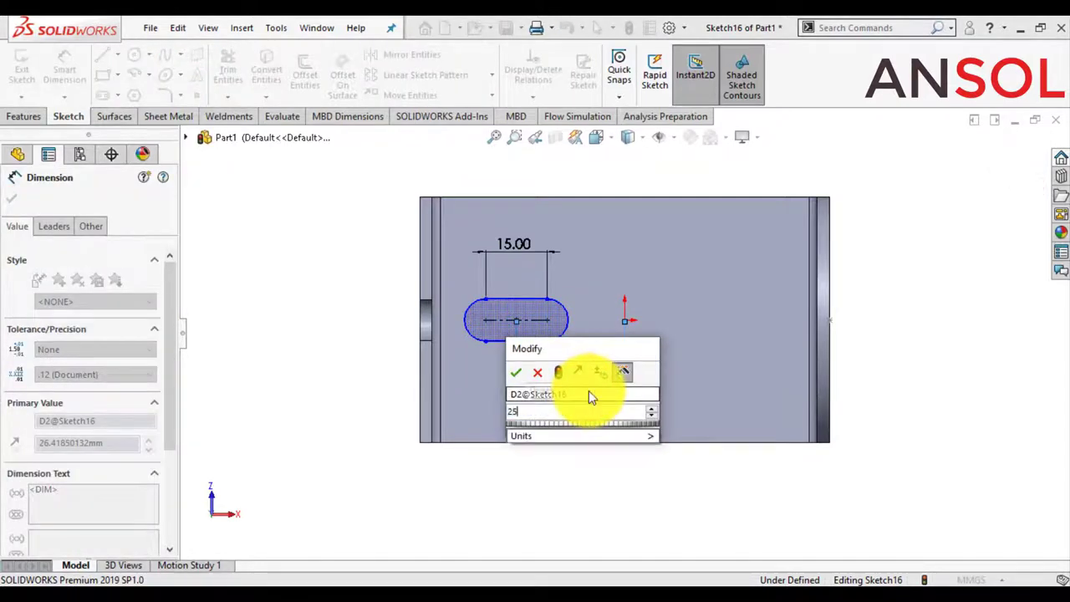
key("Return")
left_click(572, 306)
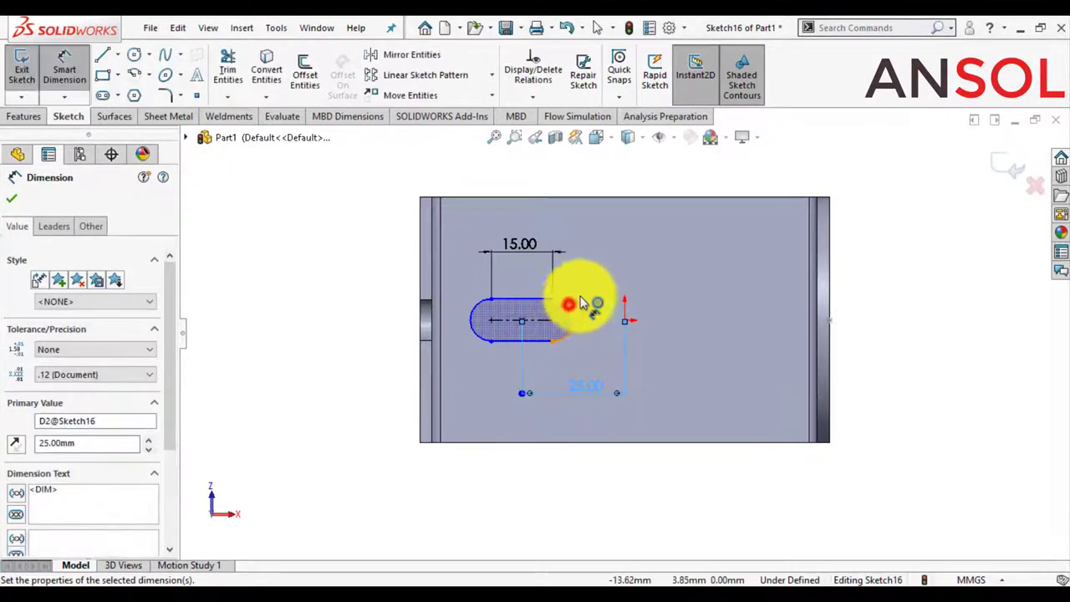
left_click(606, 276)
left_click(606, 276)
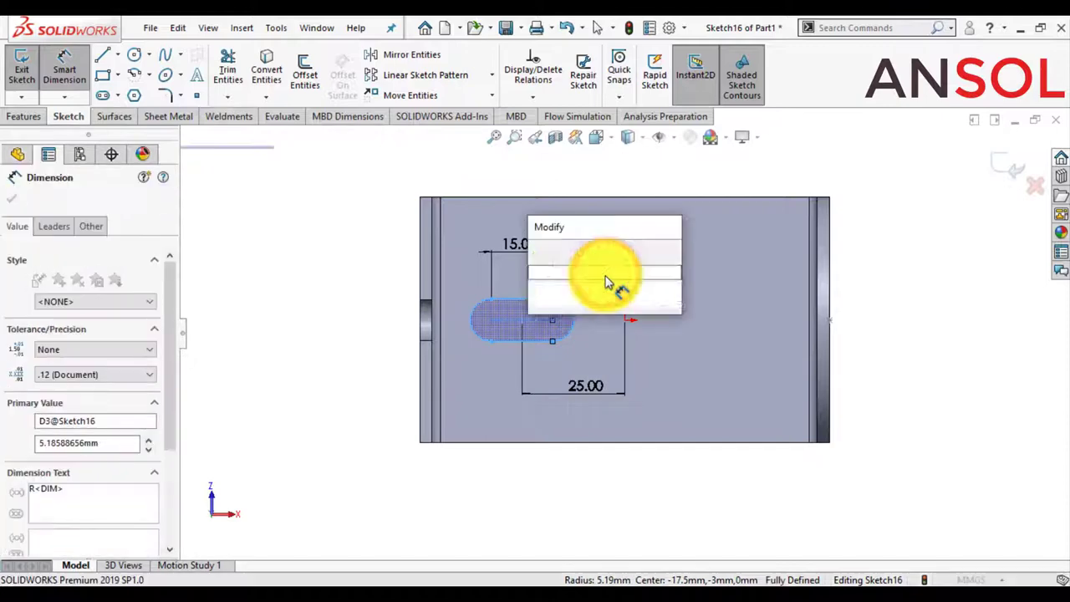
type("5")
key("Return")
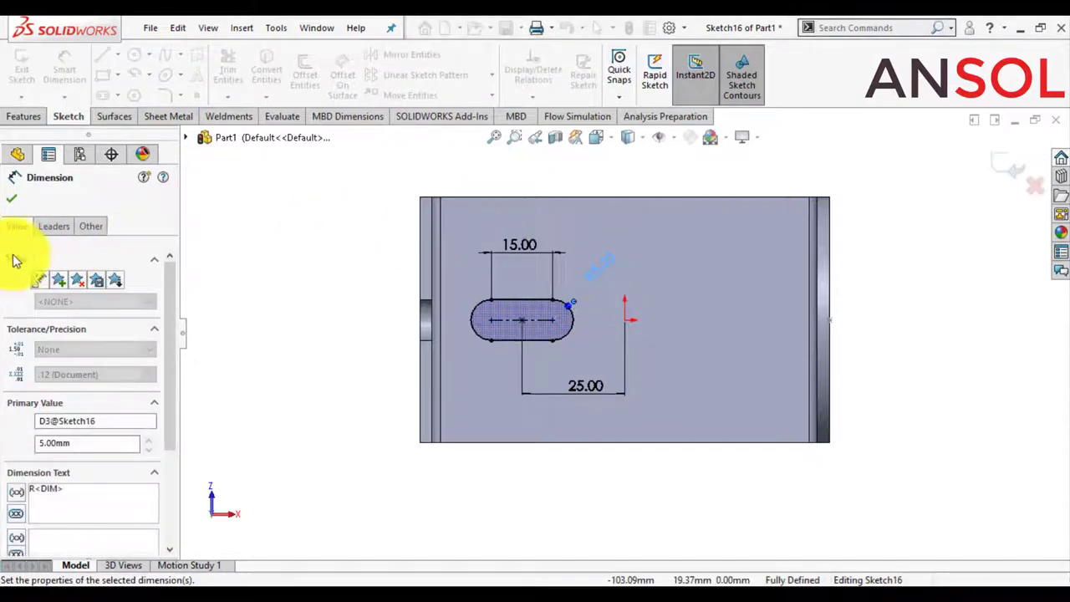
left_click(12, 197)
left_click(1010, 166)
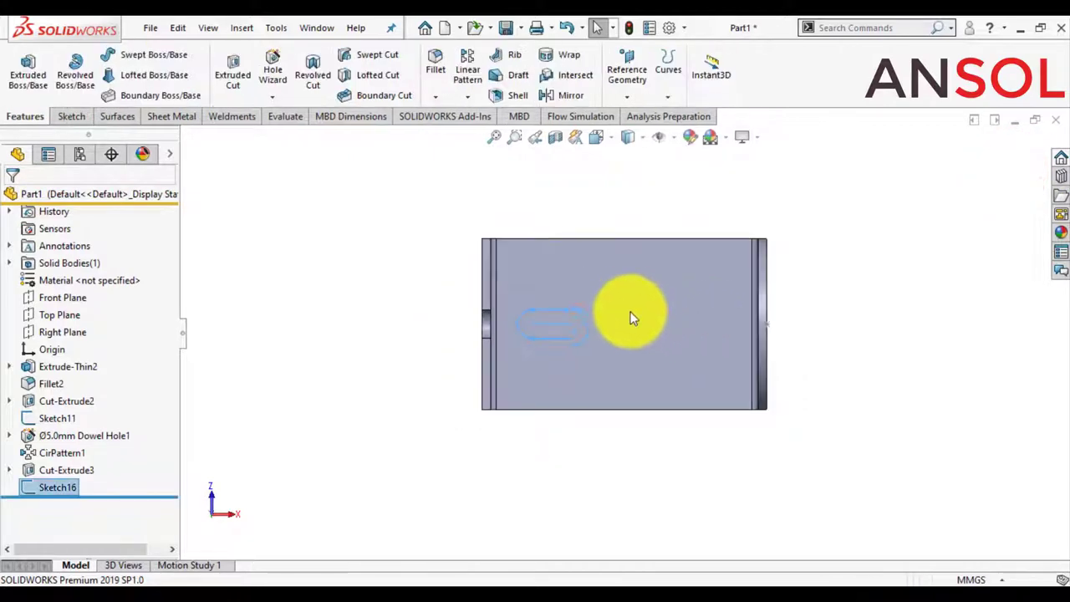
- Extrude-cut the second slot through the bracket's top face as Cut-Extrude4
mouse_move(630, 317)
middle_mouse_down()
mouse_move(614, 443)
mouse_move(473, 317)
middle_mouse_up()
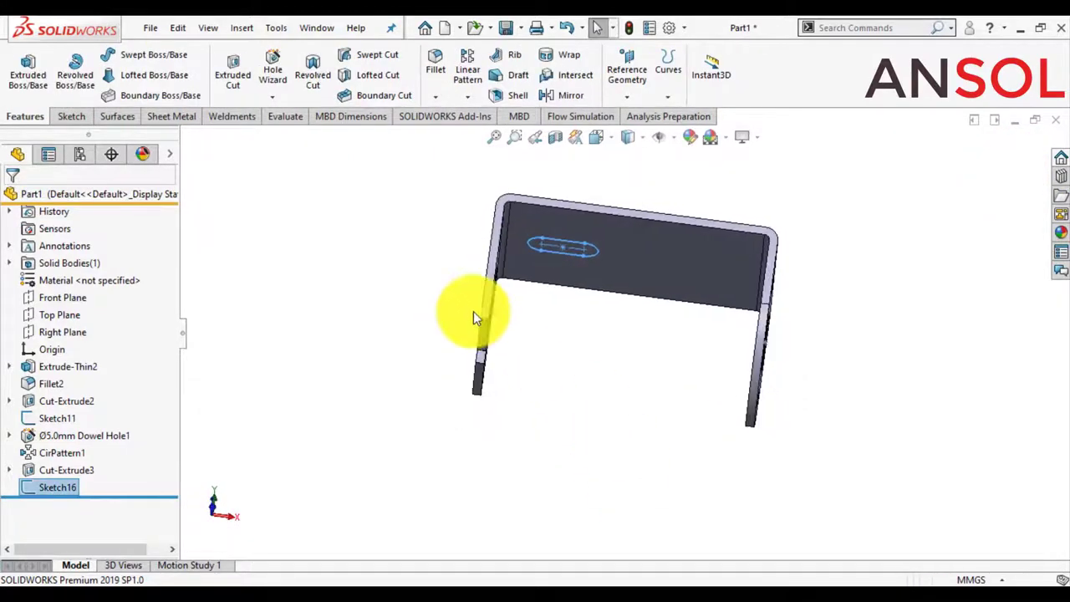
left_click(233, 73)
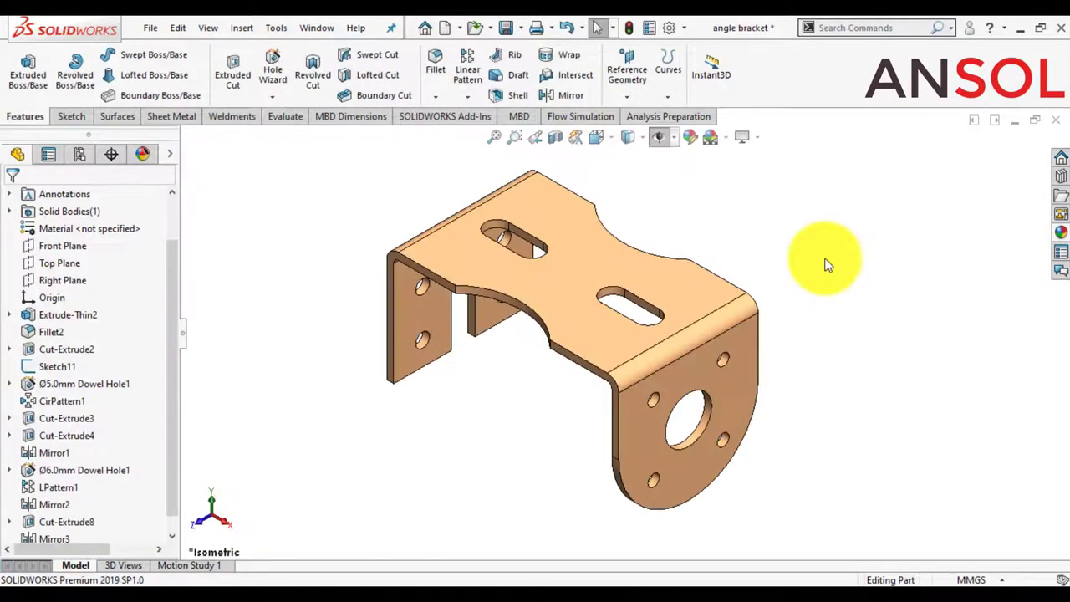
mouse_move(905, 310)
middle_mouse_down()
mouse_move(788, 310)
mouse_move(668, 334)
mouse_move(553, 340)
mouse_move(471, 374)
mouse_move(465, 366)
middle_mouse_up()
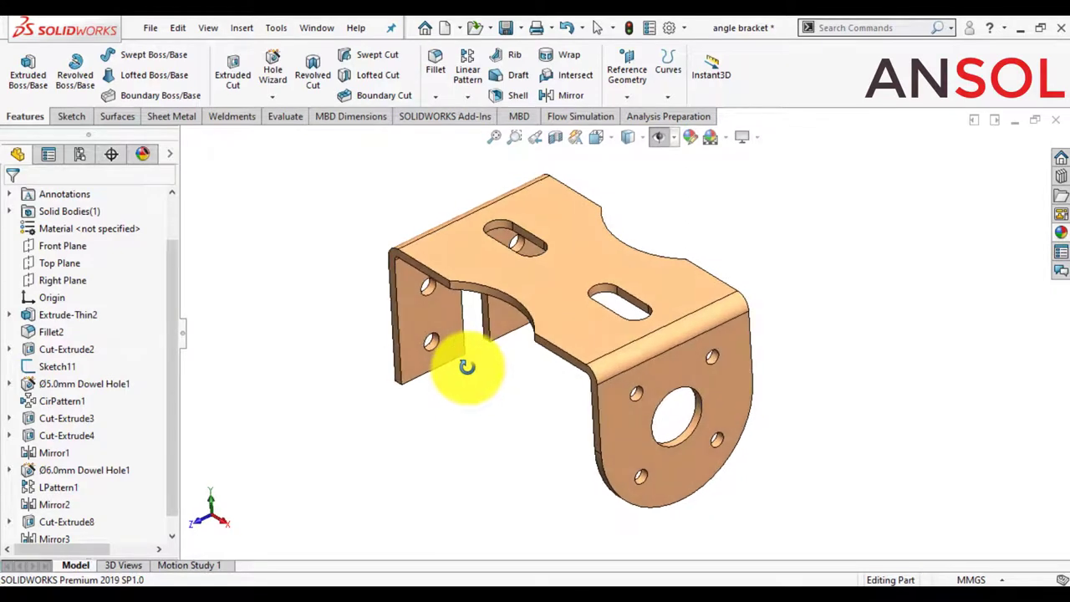
scroll(478, 365, "down", 2)
scroll(525, 378, "up", 1)
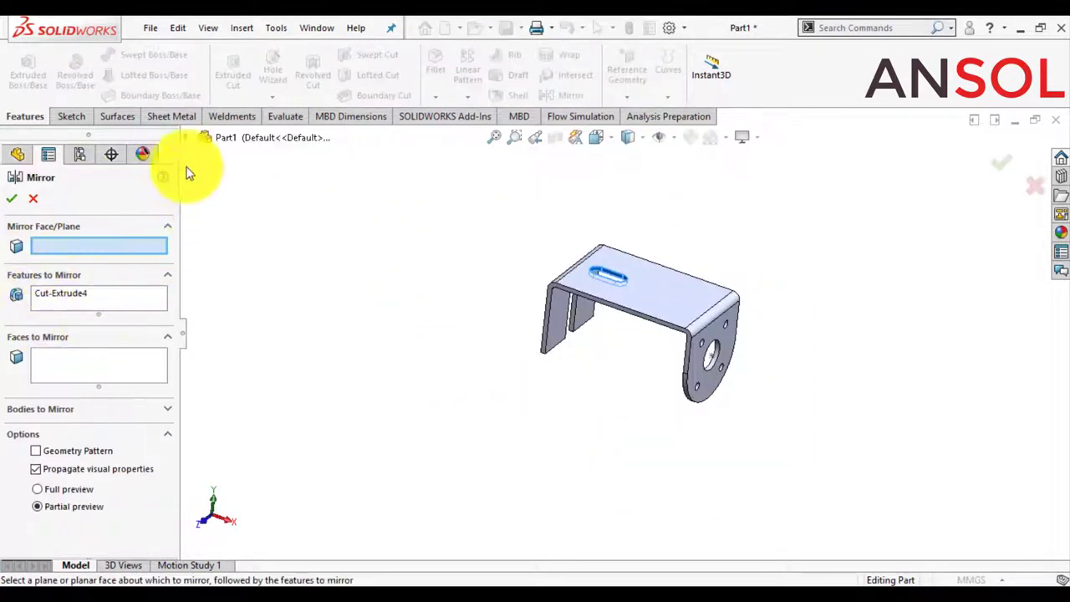
- Mirror Cut-Extrude4 across the Right Plane to create the matching slot
left_click(186, 137)
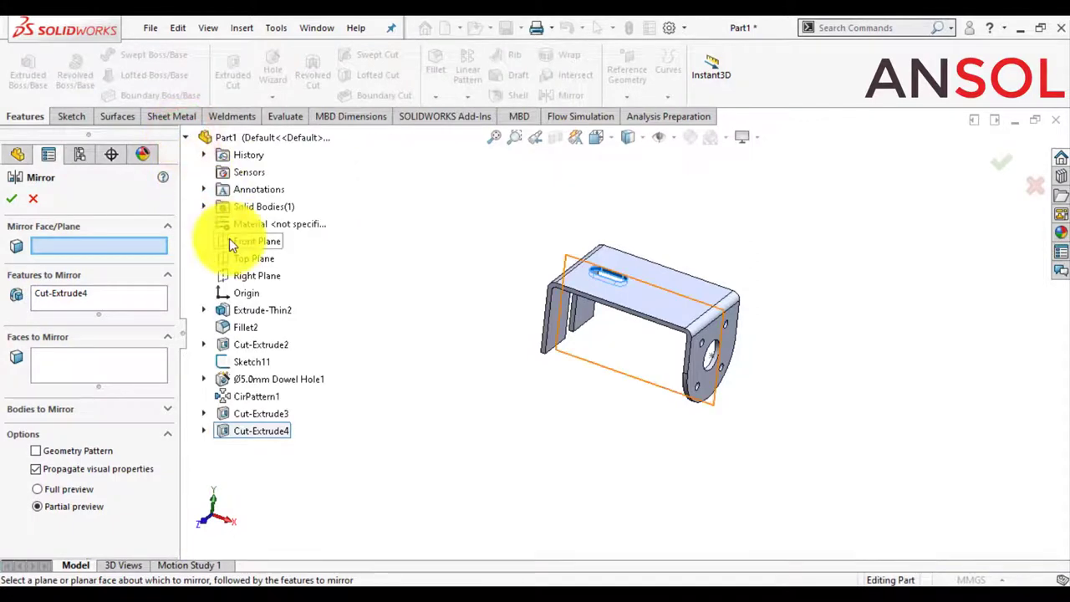
left_click(232, 270)
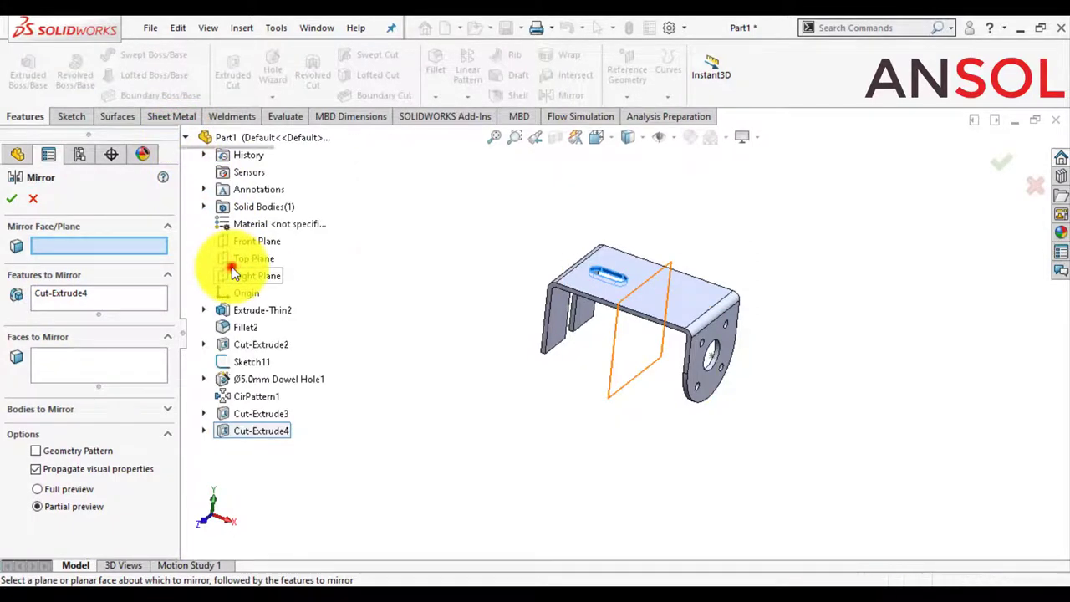
left_click(11, 198)
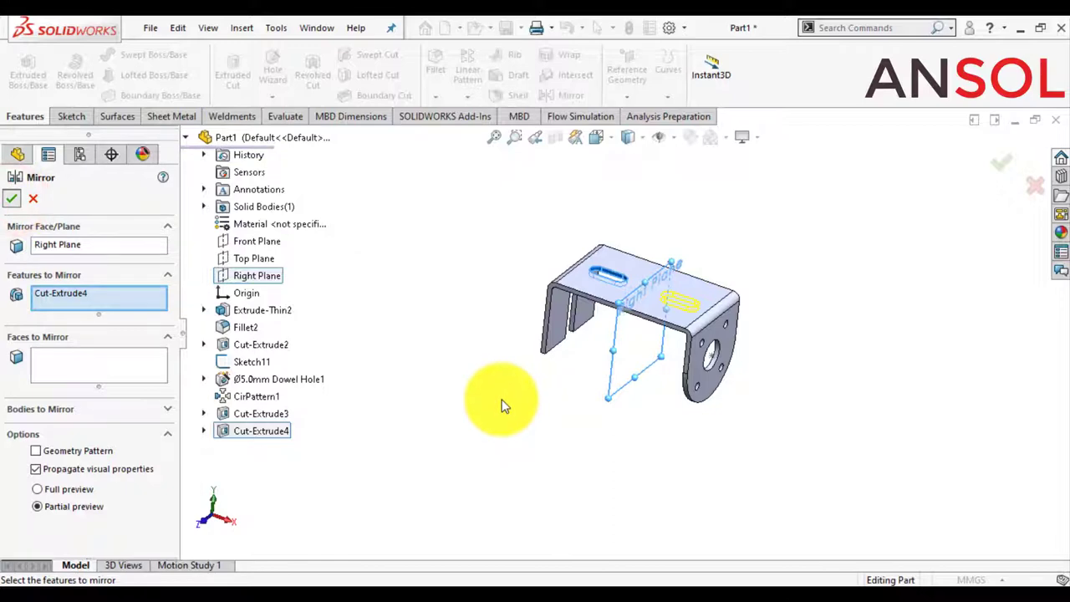
mouse_move(499, 400)
middle_mouse_down()
mouse_move(671, 220)
mouse_move(650, 310)
middle_mouse_up()
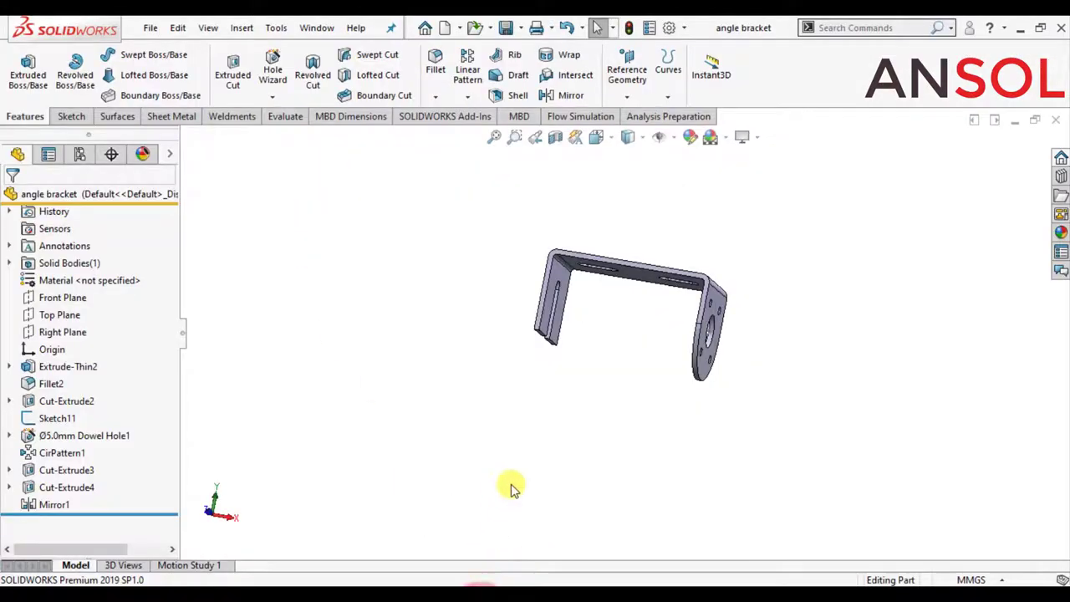
mouse_move(512, 488)
middle_mouse_down()
mouse_move(518, 356)
mouse_move(470, 498)
mouse_move(533, 511)
middle_mouse_up()
scroll(551, 288, "down", 2)
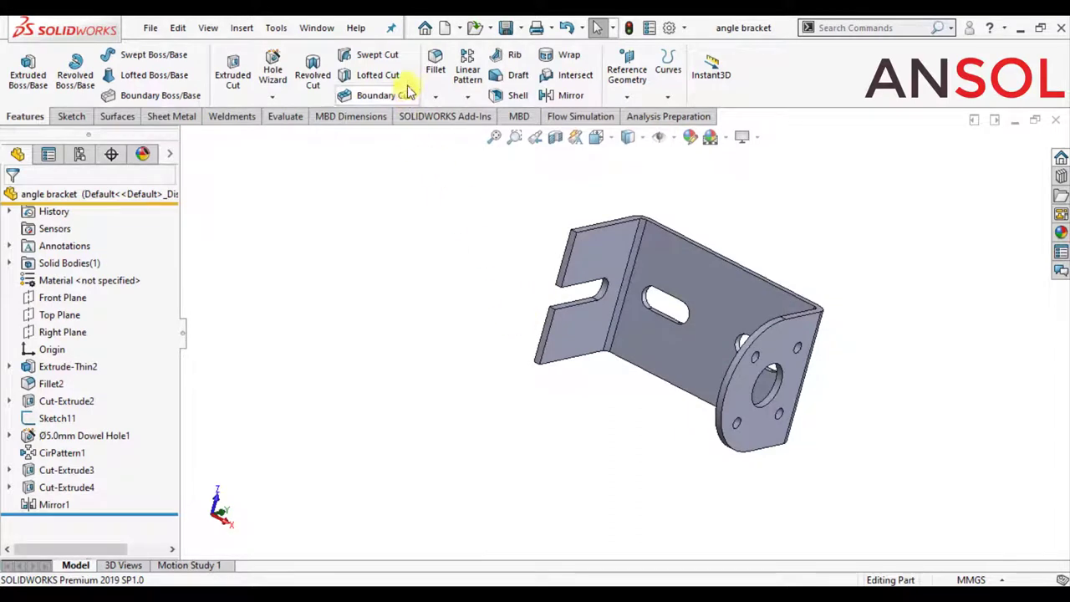
- Start a new Hole Wizard dowel hole with the Ø6.0 size
left_click(417, 205)
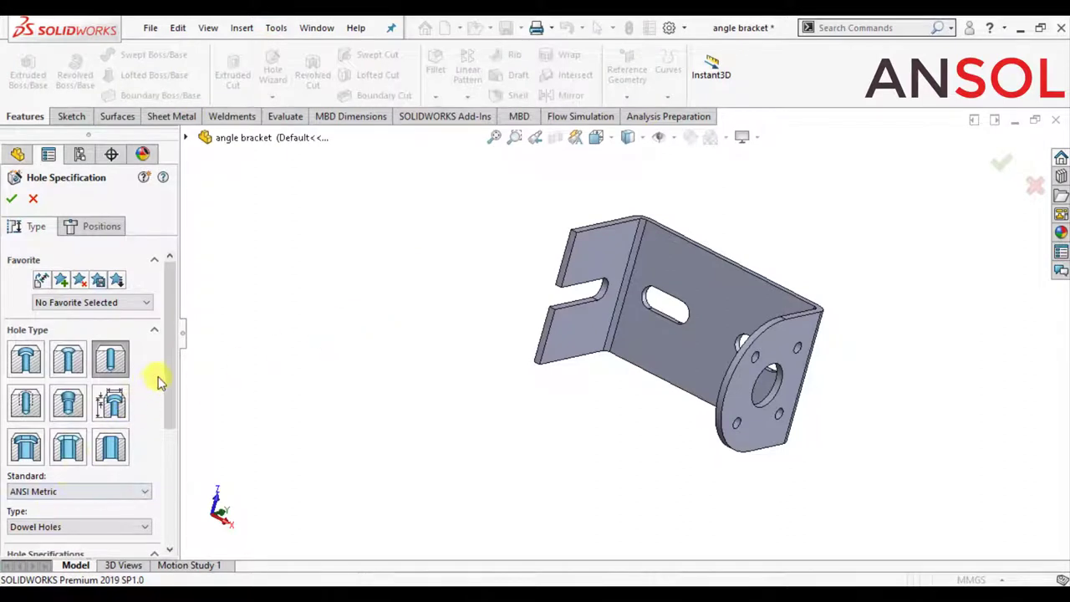
left_click_drag(167, 372, 169, 420)
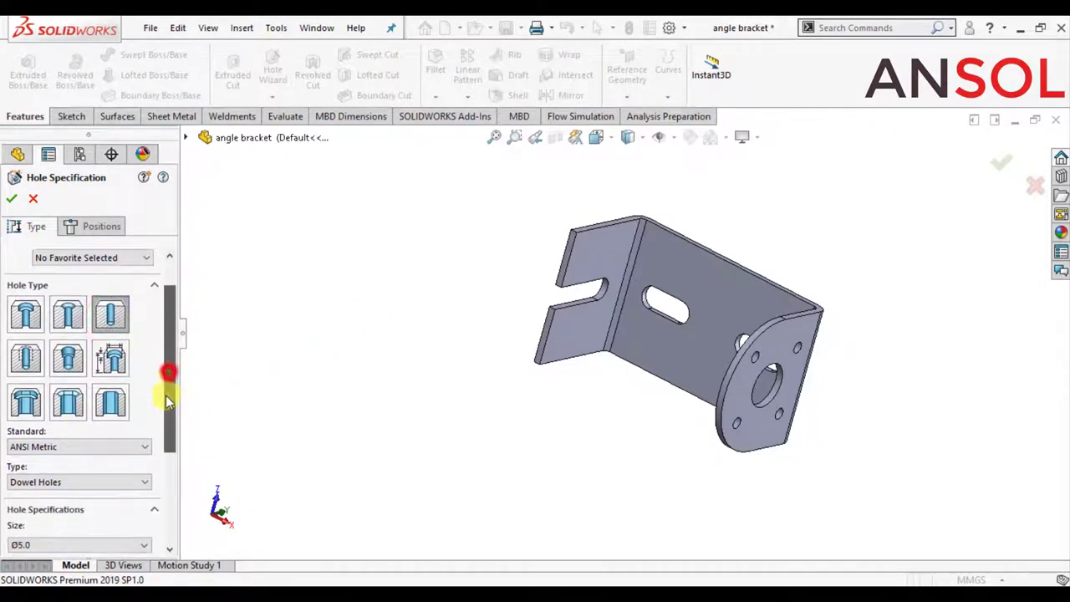
left_click(113, 502)
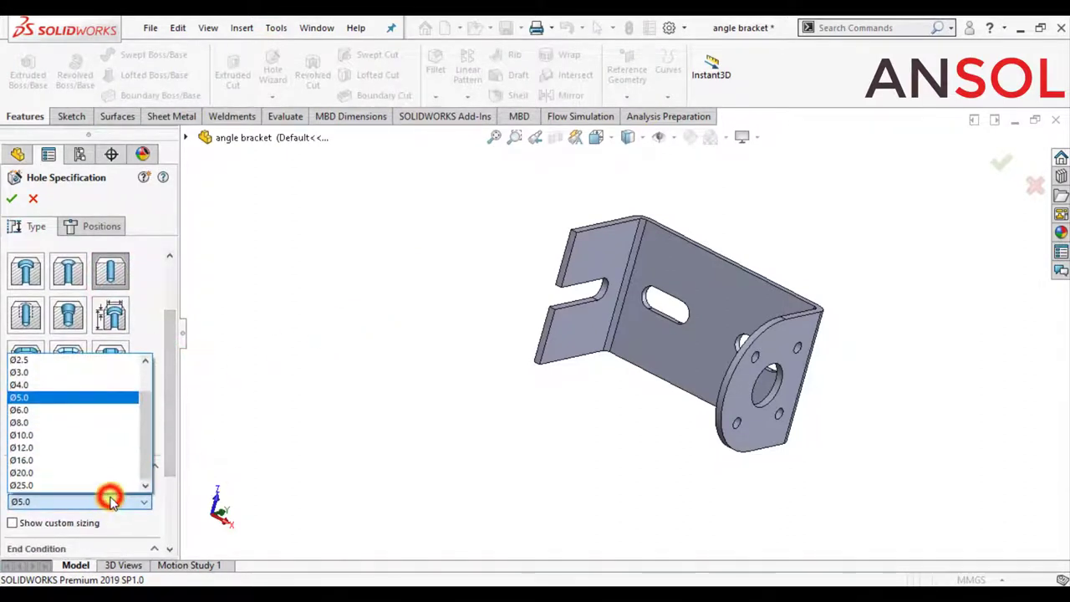
left_click(49, 409)
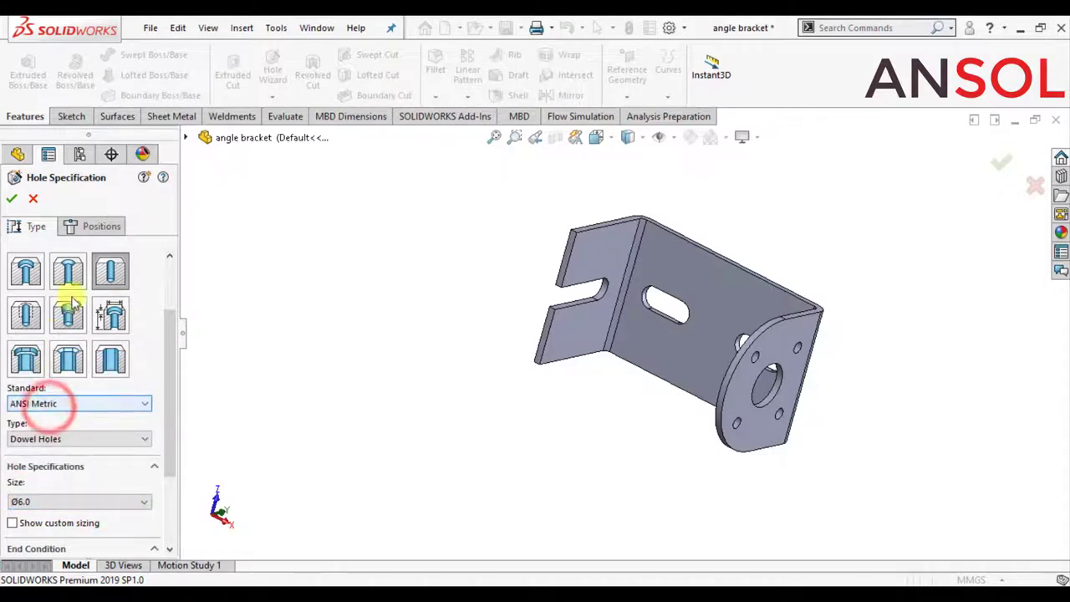
left_click(98, 230)
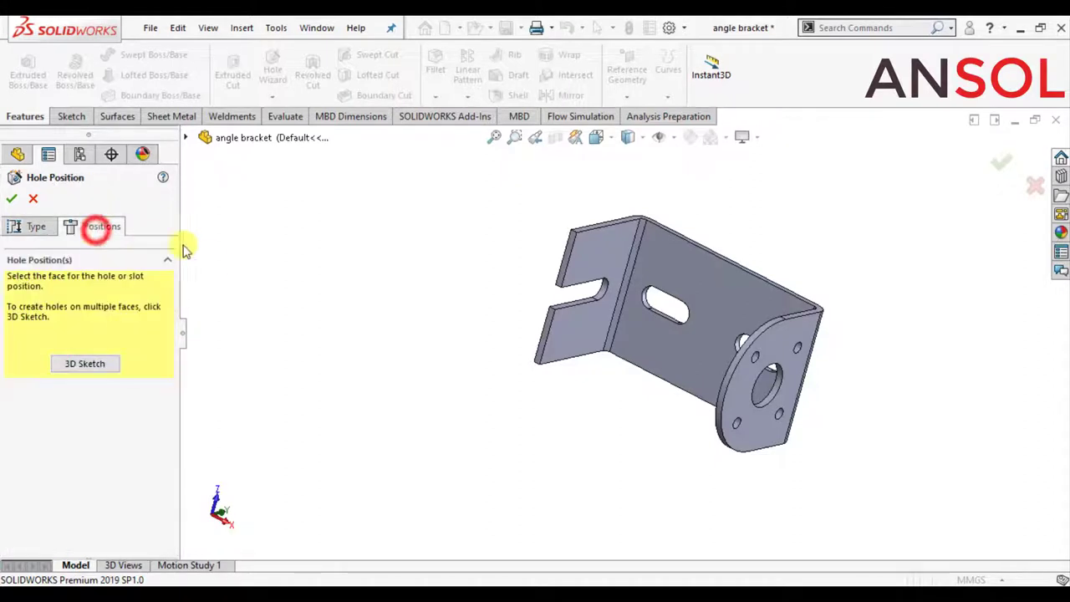
- Place the hole on the side flange face, 30 mm from the flange edge
left_click(583, 343)
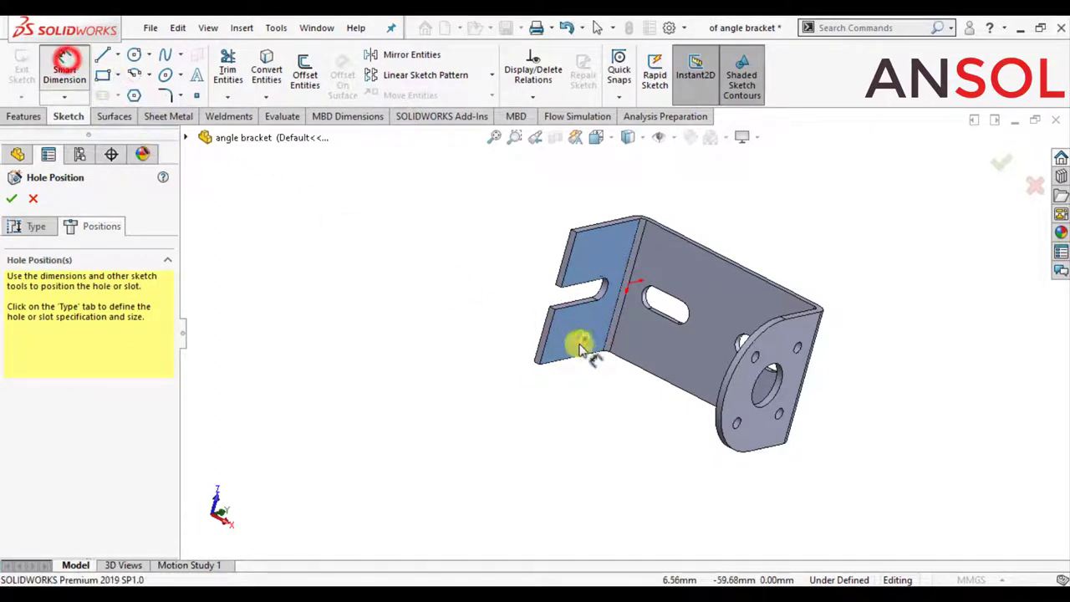
scroll(580, 347, "down", 3)
left_click(587, 326)
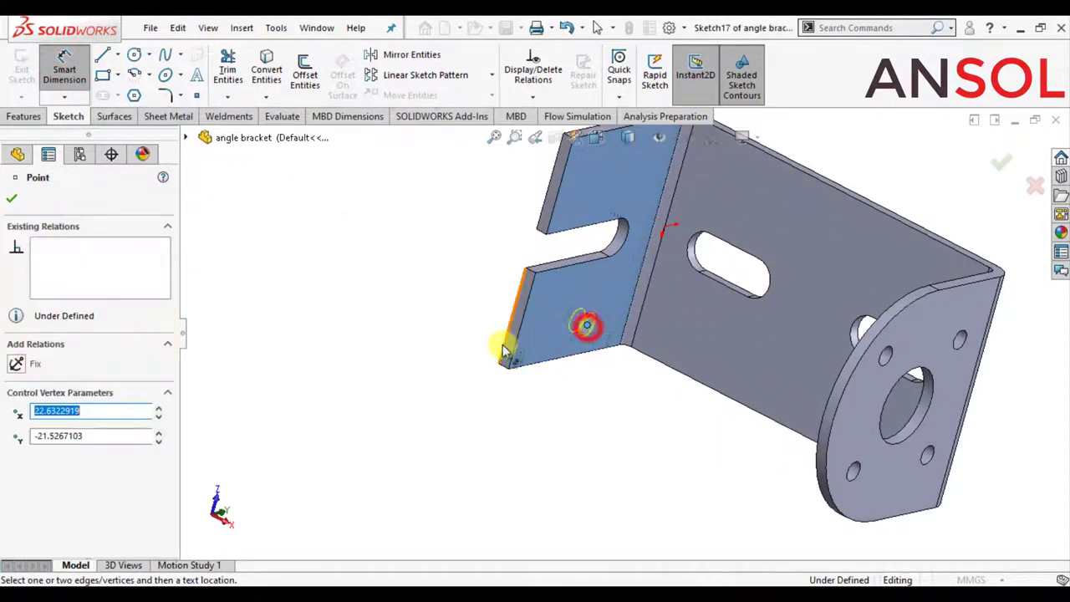
left_click(513, 361)
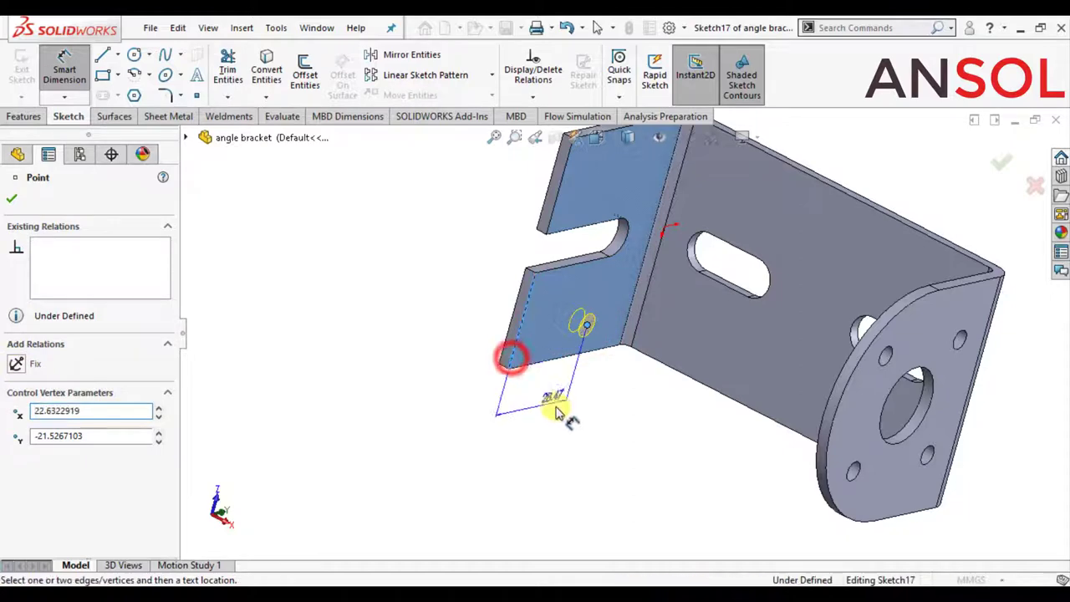
left_click(544, 403)
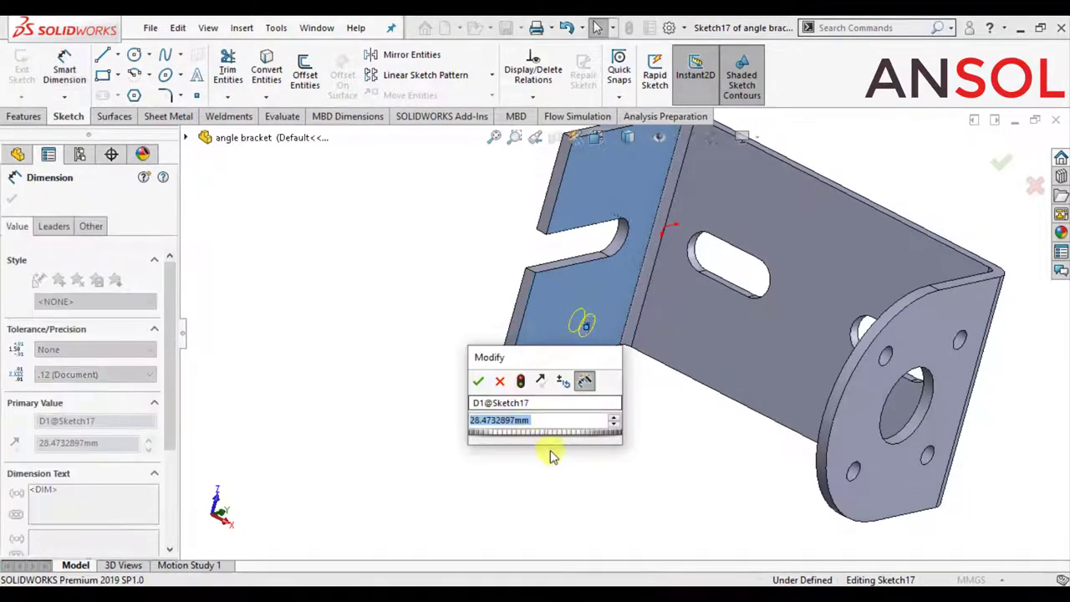
type("30")
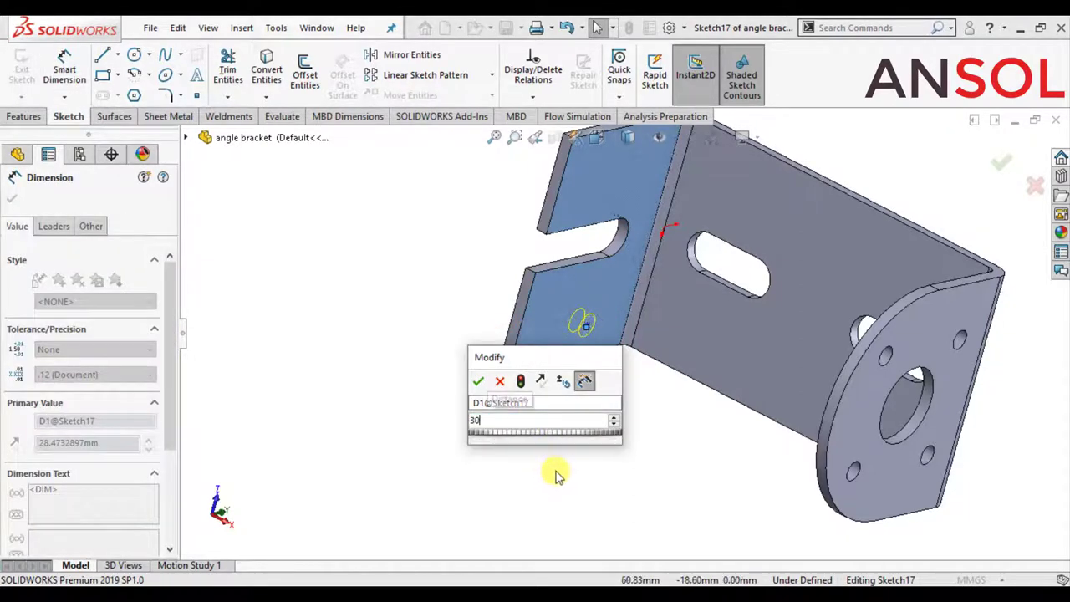
key("Return")
- Locate the hole centre 12.50 mm from the flange's bottom edge
middle_click_drag(594, 427, 583, 409)
scroll(611, 403, "down", 2)
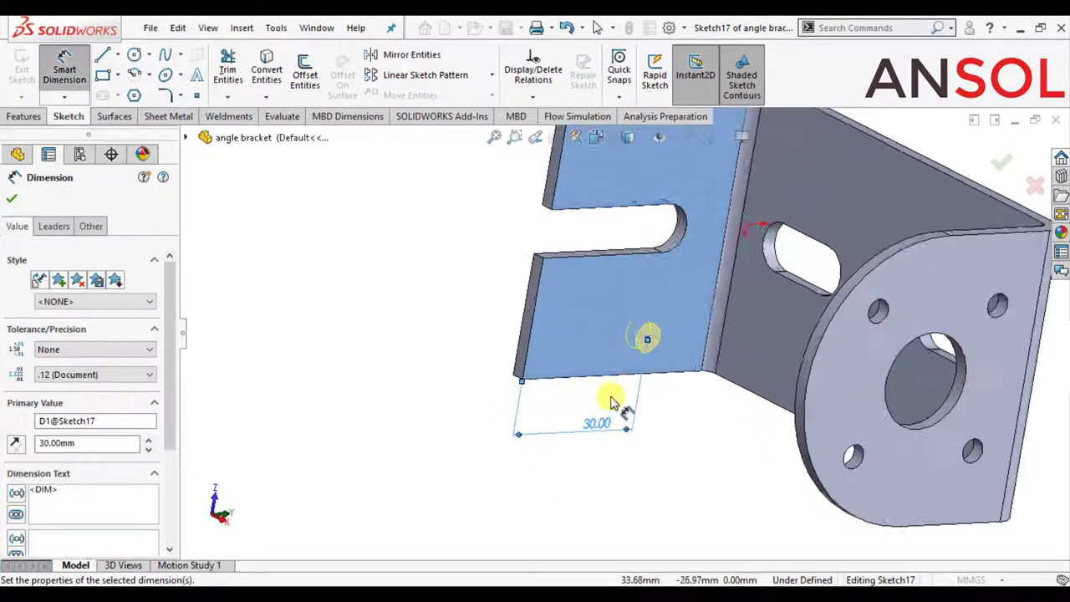
scroll(611, 403, "down", 1)
left_click(656, 324)
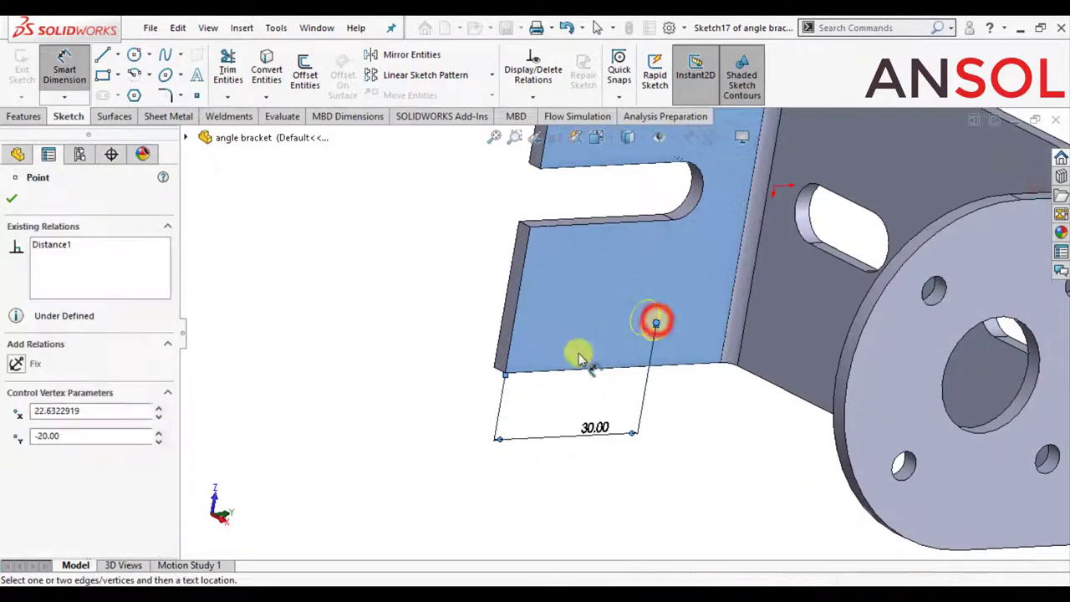
left_click(577, 370)
left_click(430, 410)
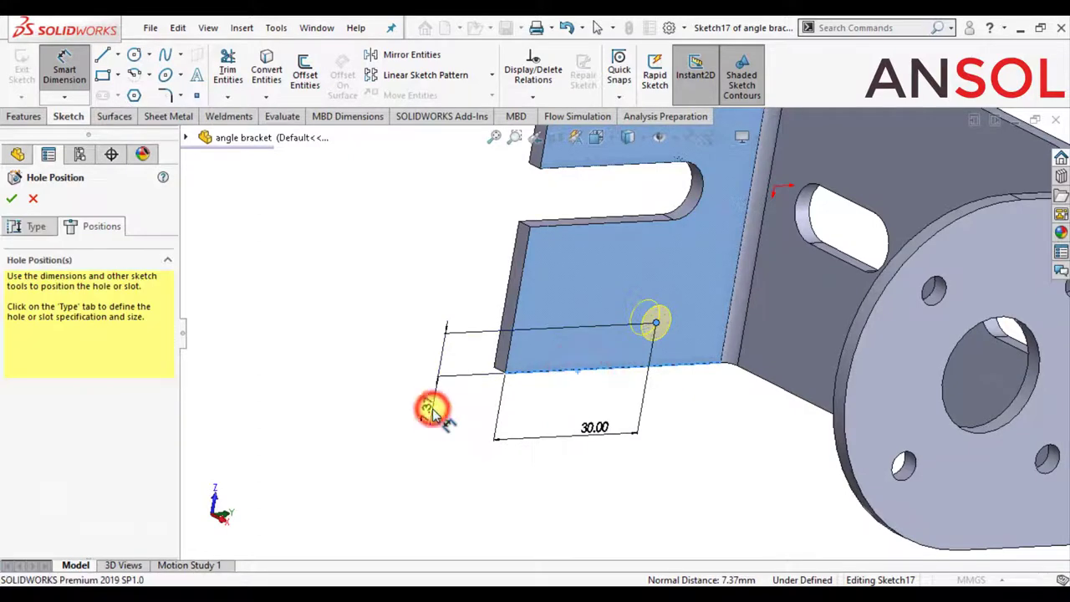
type("12.5")
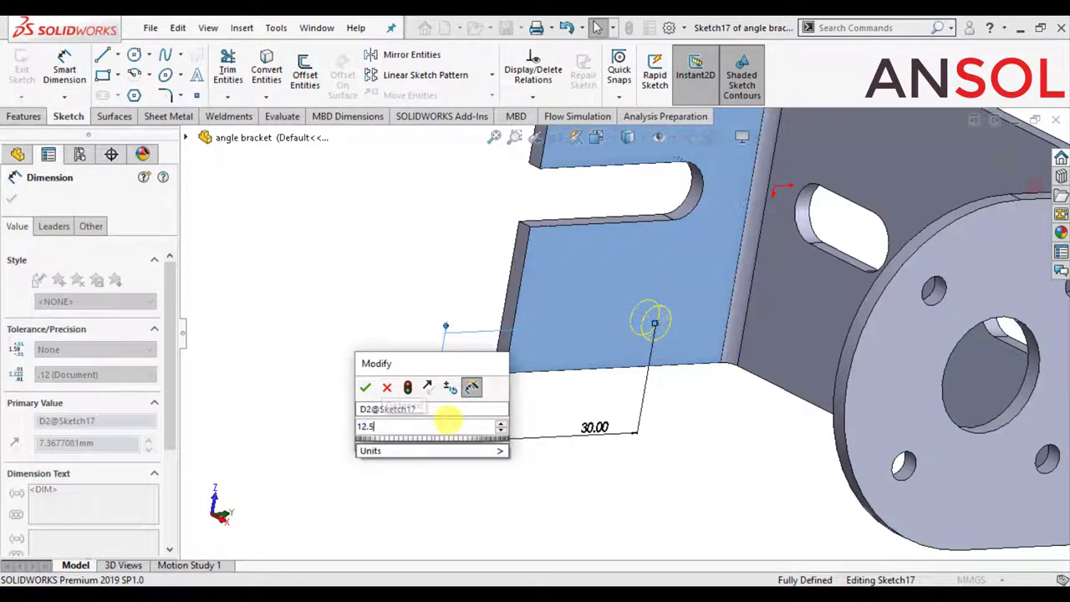
key("Return")
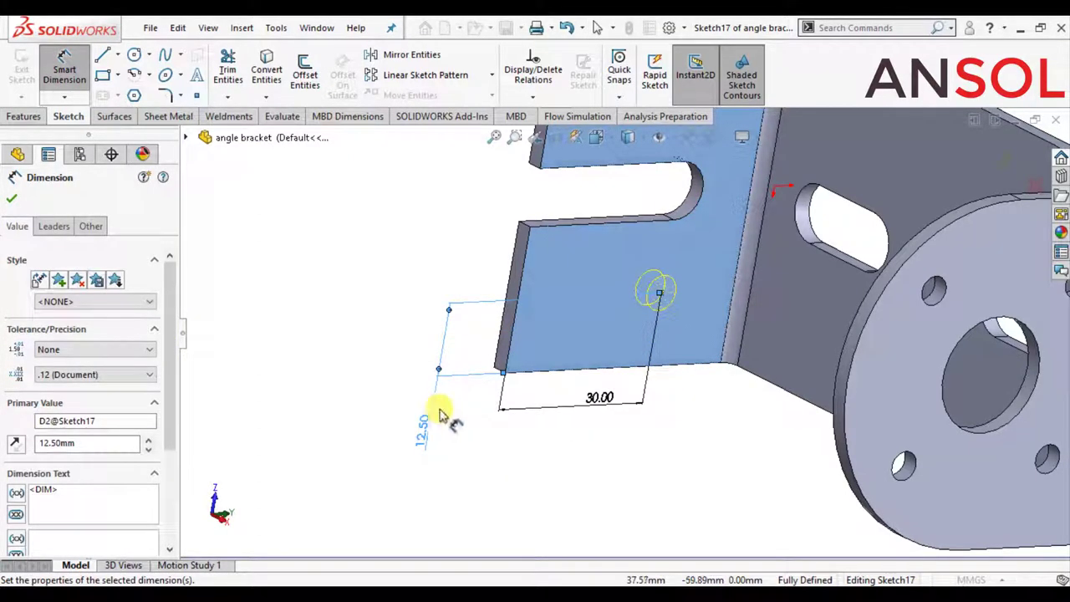
left_click(12, 202)
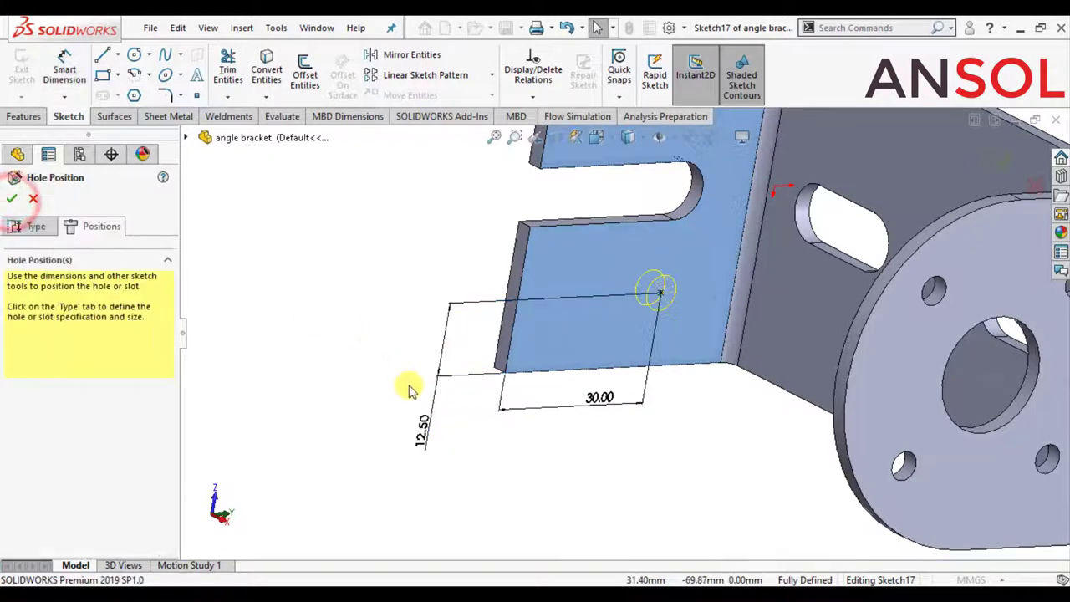
- Set the hole's end condition to Through All
left_click(36, 228)
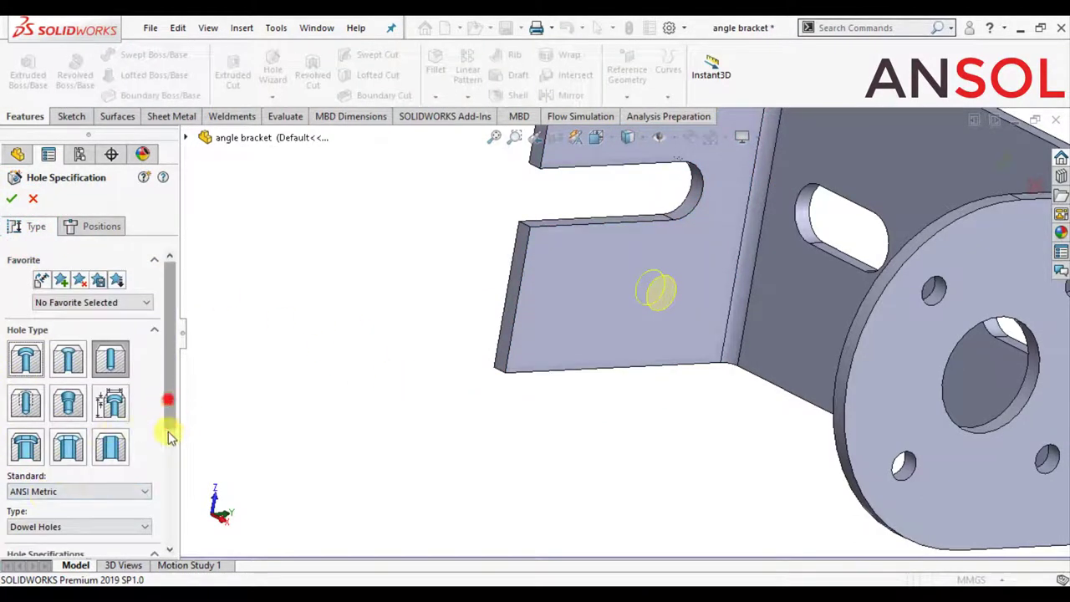
left_click_drag(168, 435, 168, 524)
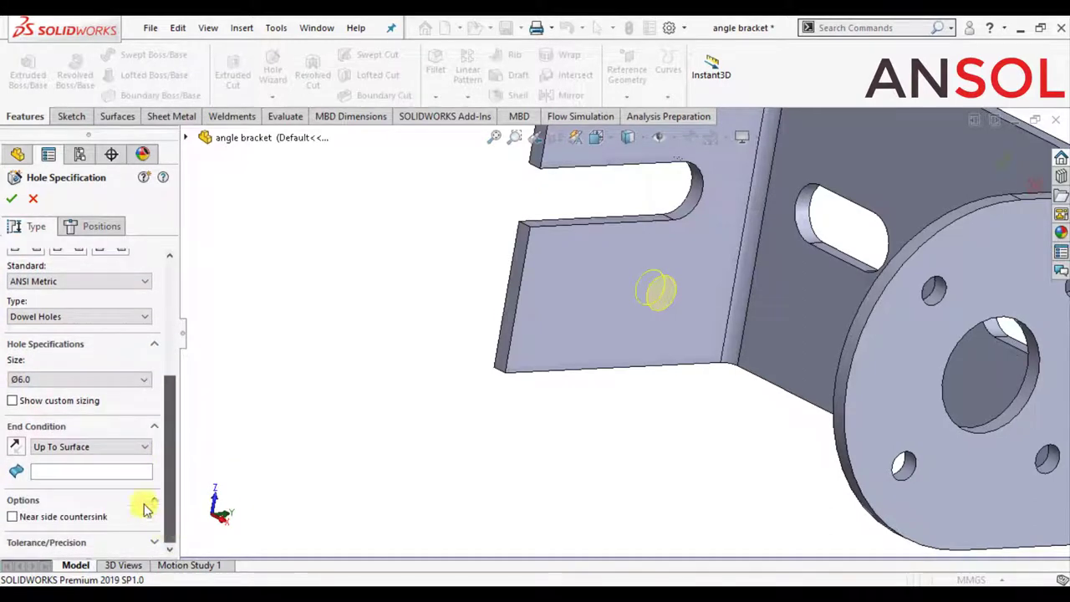
left_click(102, 447)
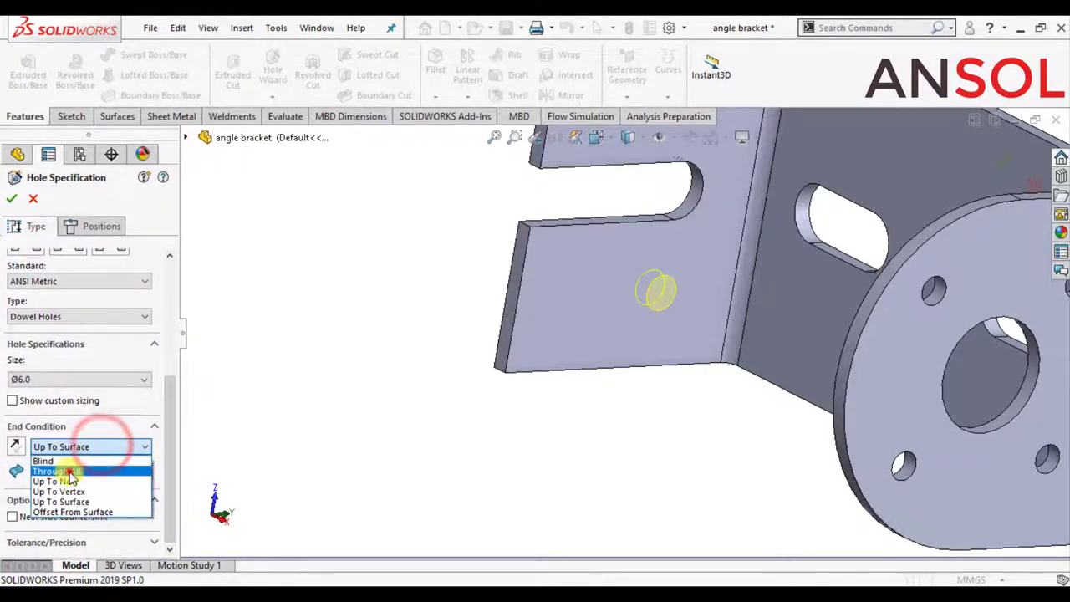
left_click(69, 470)
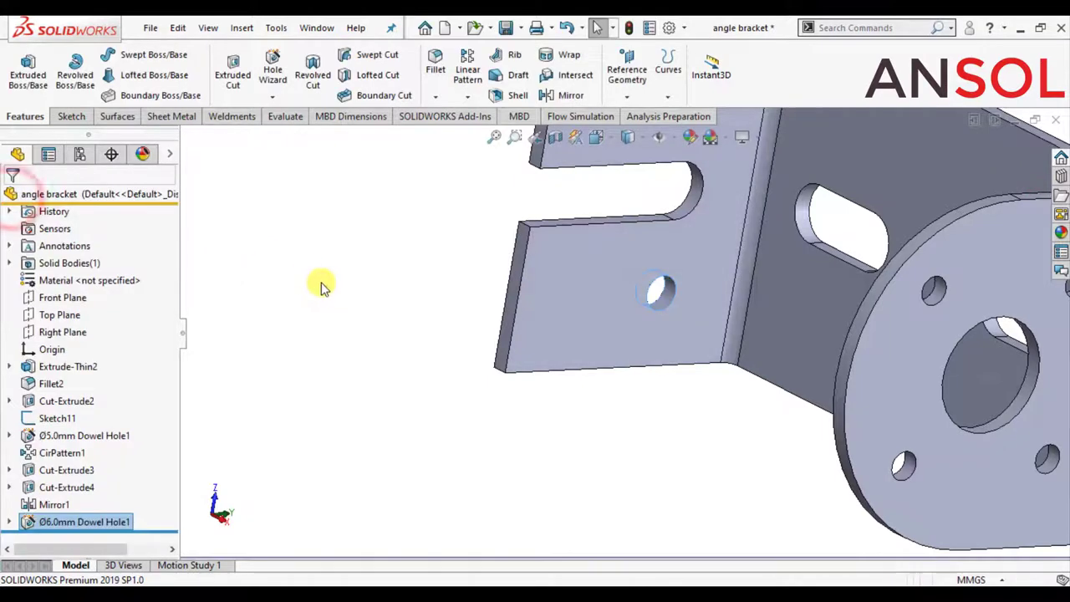
- Linear-pattern Ø6.0mm Dowel Hole1 along the flange's bottom edge: 2 instances, 20 mm apart
middle_click_drag(322, 286, 603, 264)
scroll(589, 261, "down", 2)
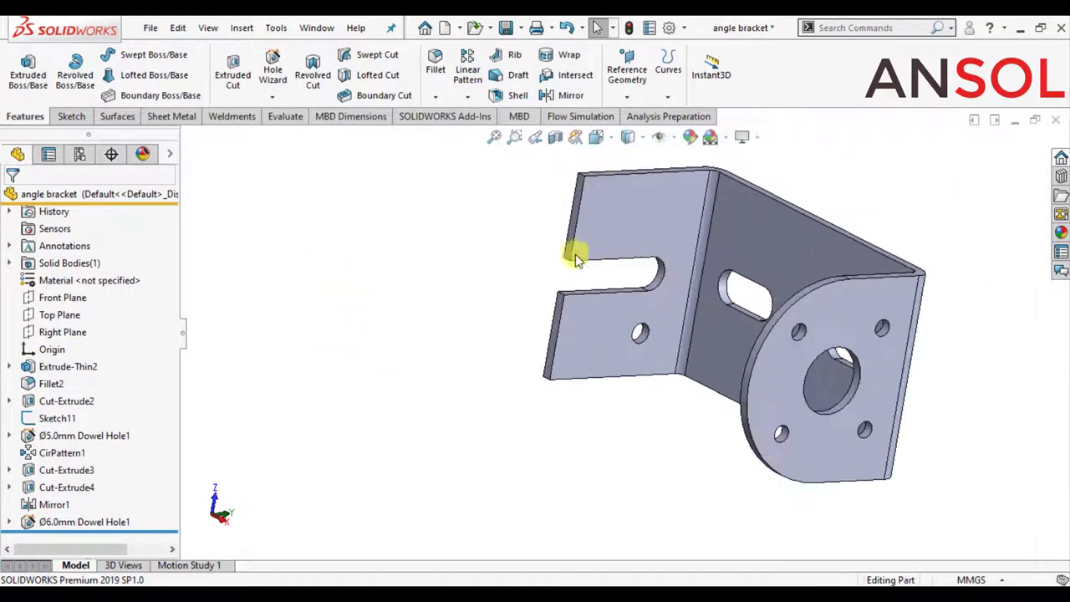
left_click(117, 522)
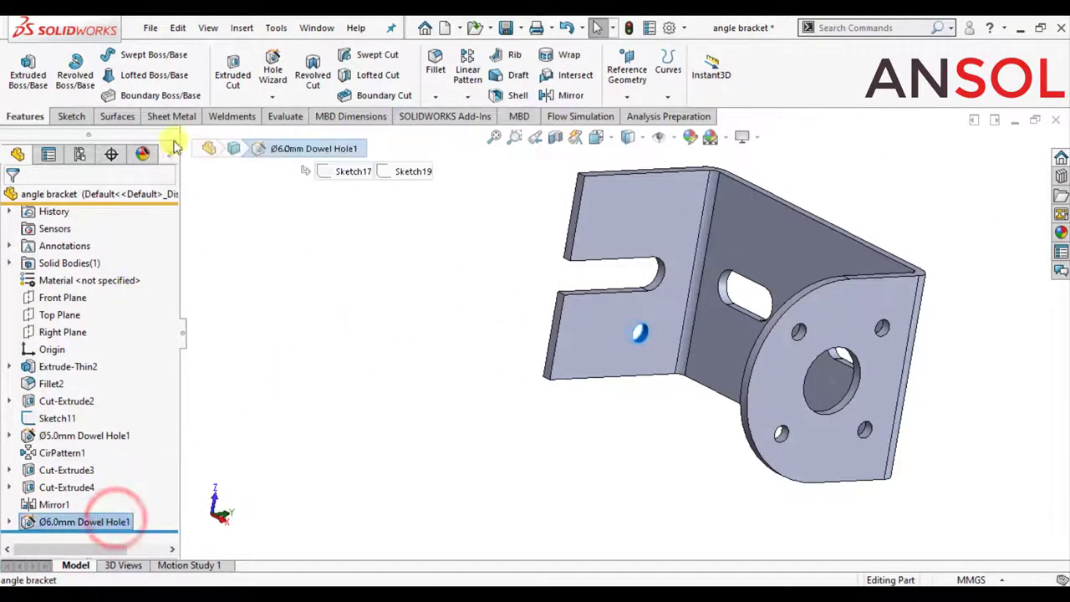
left_click(272, 96)
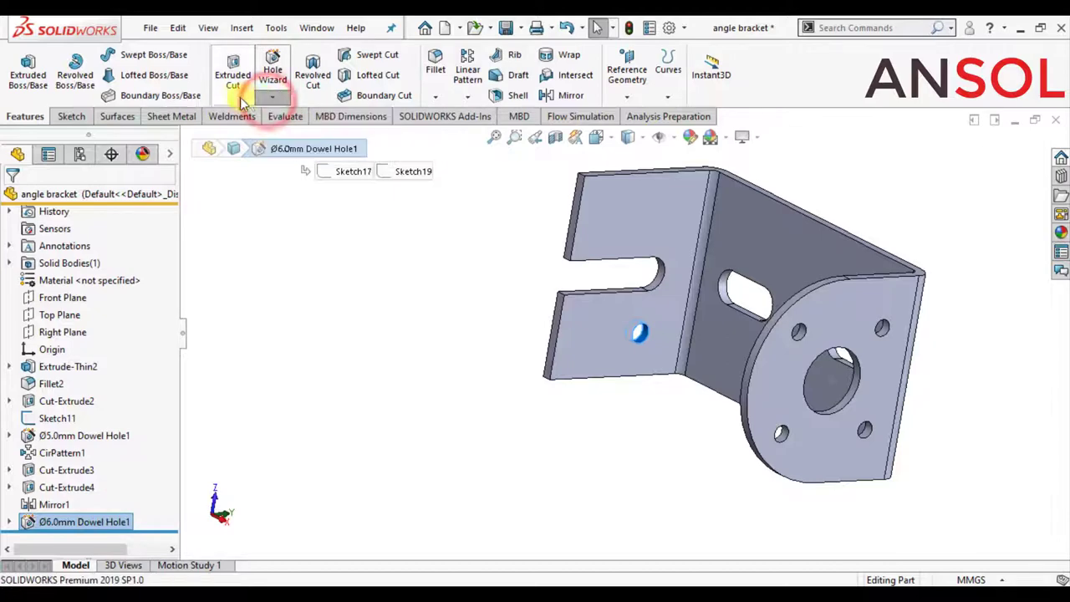
left_click(436, 96)
left_click(468, 96)
left_click(501, 116)
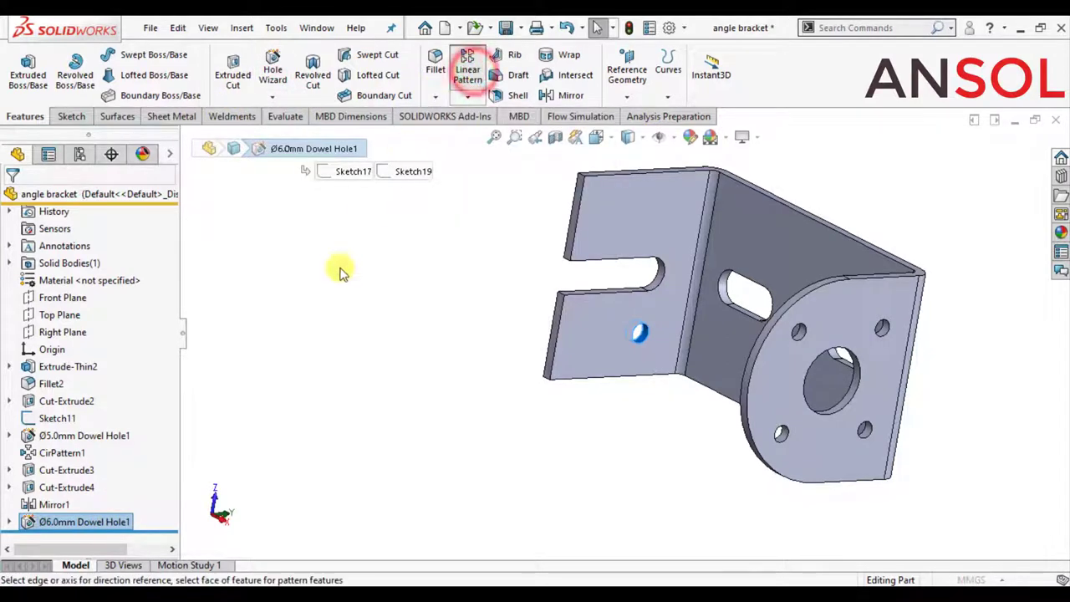
left_click(577, 378)
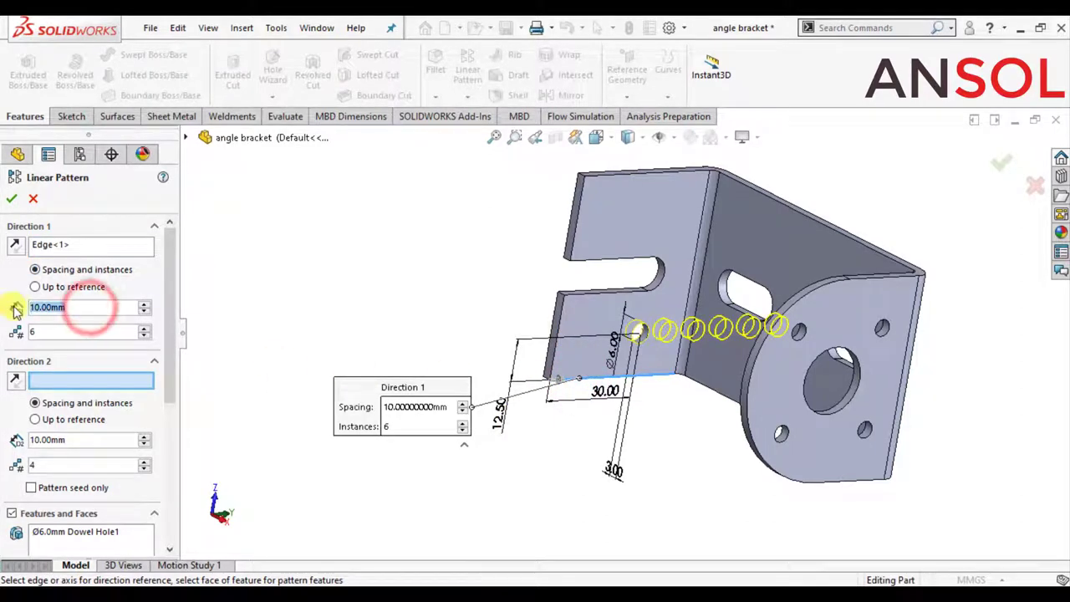
type("20")
key("Return")
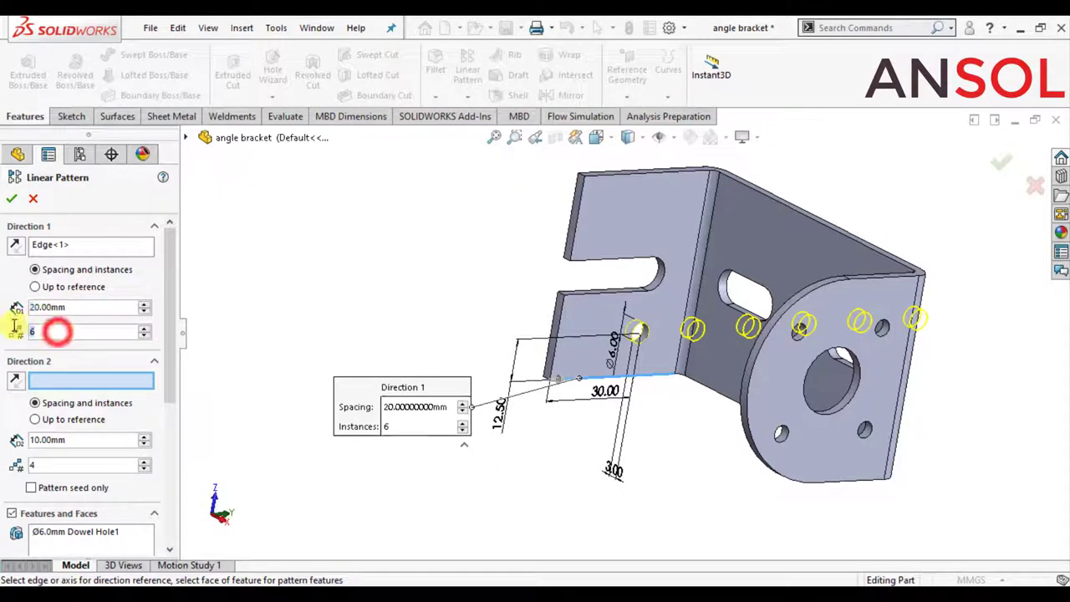
type("2")
key("Return")
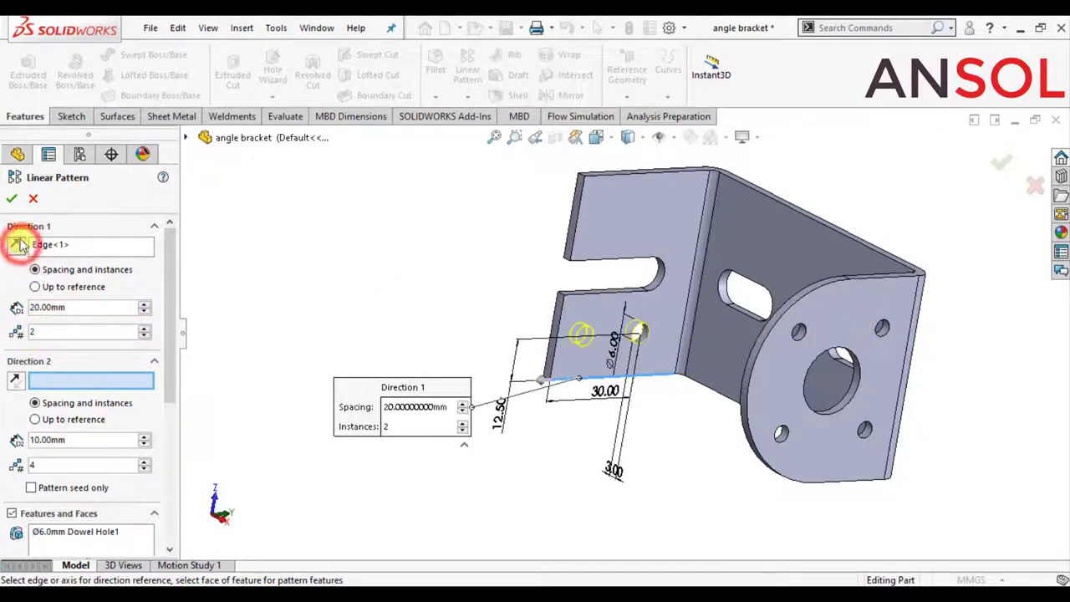
left_click(10, 199)
left_click(242, 240)
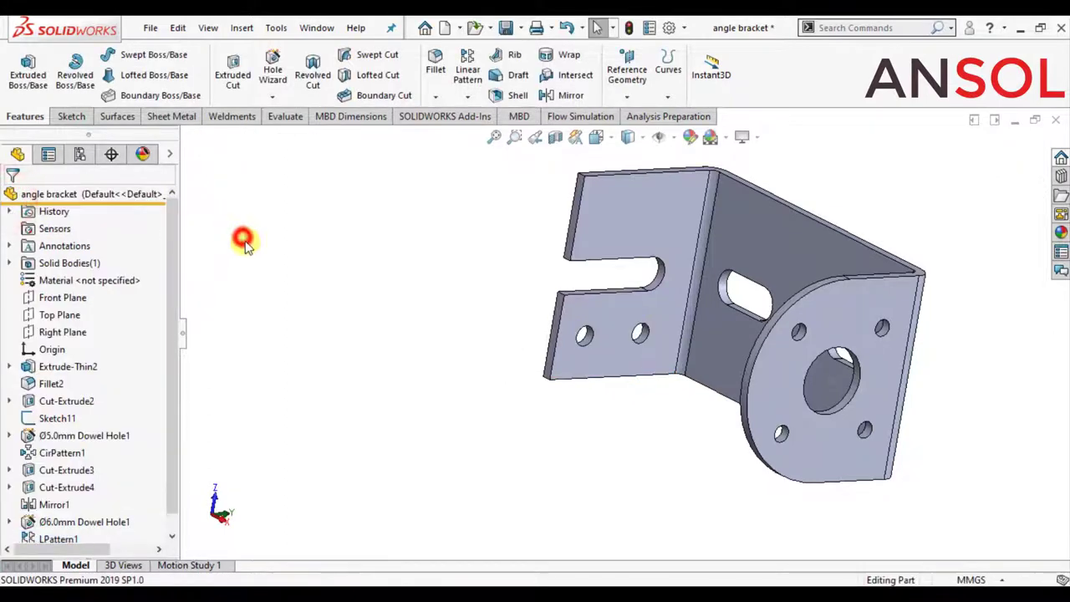
- Mirror Ø6.0mm Dowel Hole1 and LPattern1 about the Front Plane
key("z")
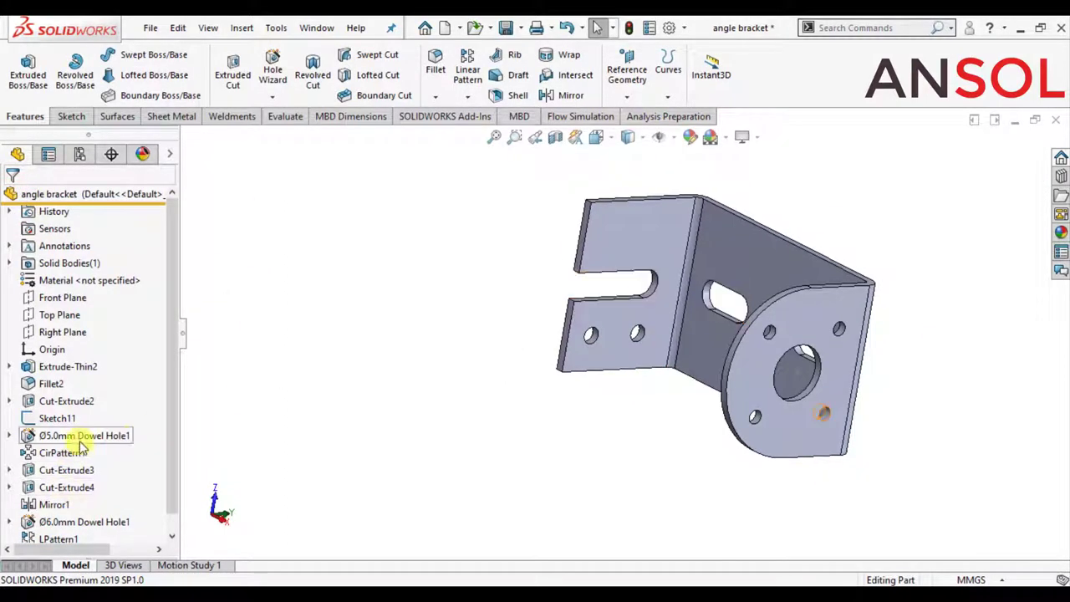
left_click_drag(172, 418, 164, 512)
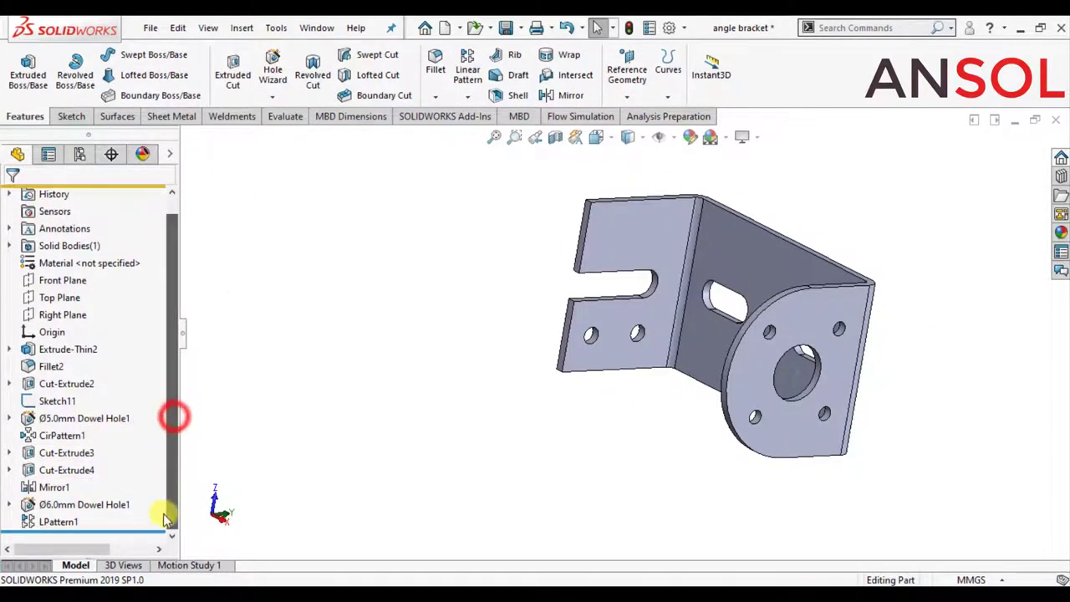
left_click(100, 504)
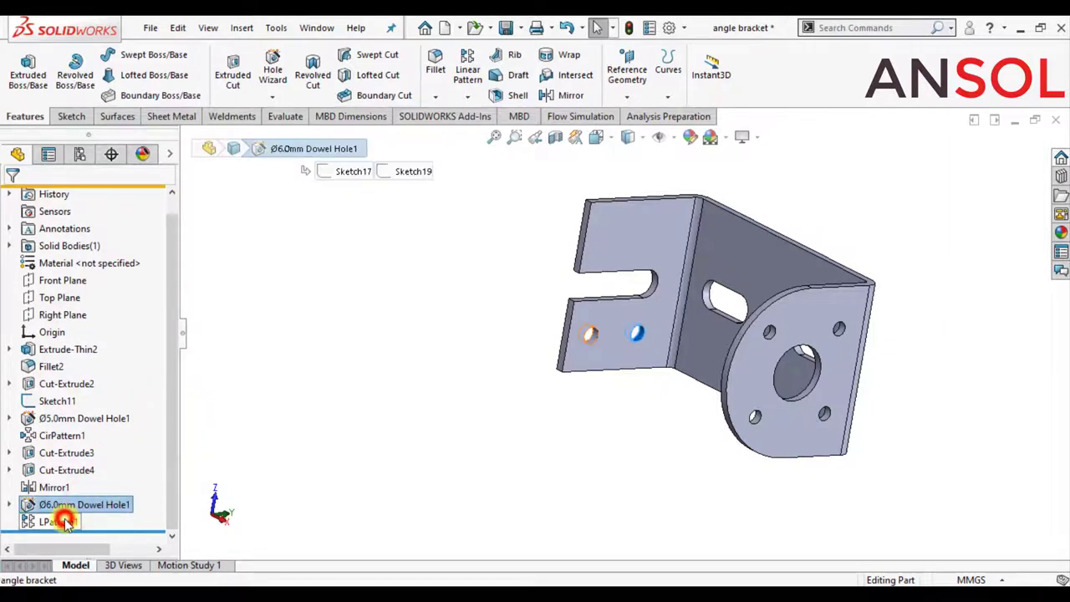
left_click(65, 521, "ctrl")
left_click(464, 98)
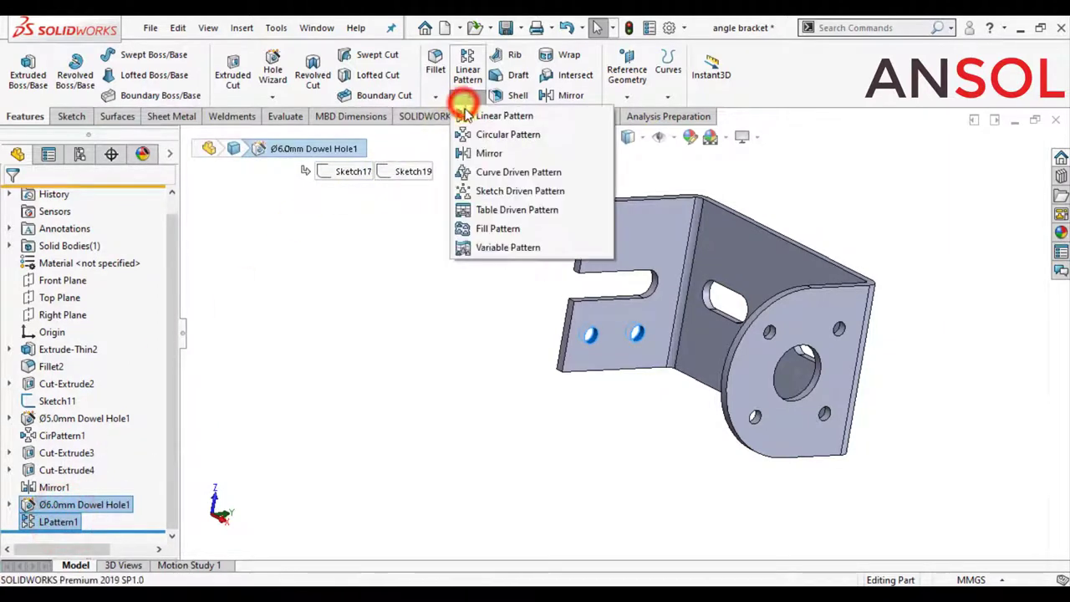
left_click(481, 153)
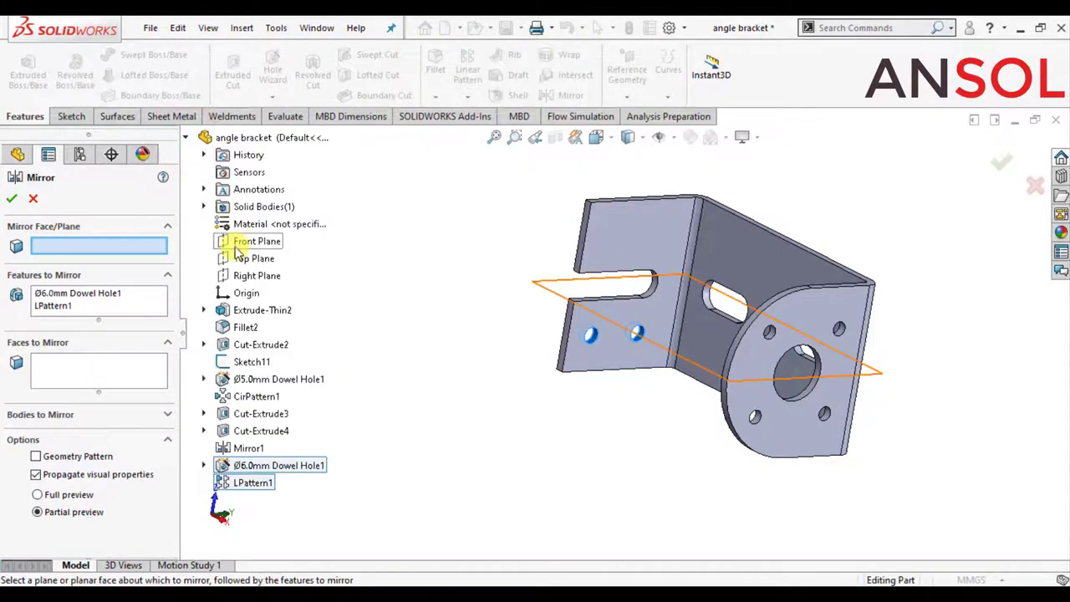
left_click(237, 249)
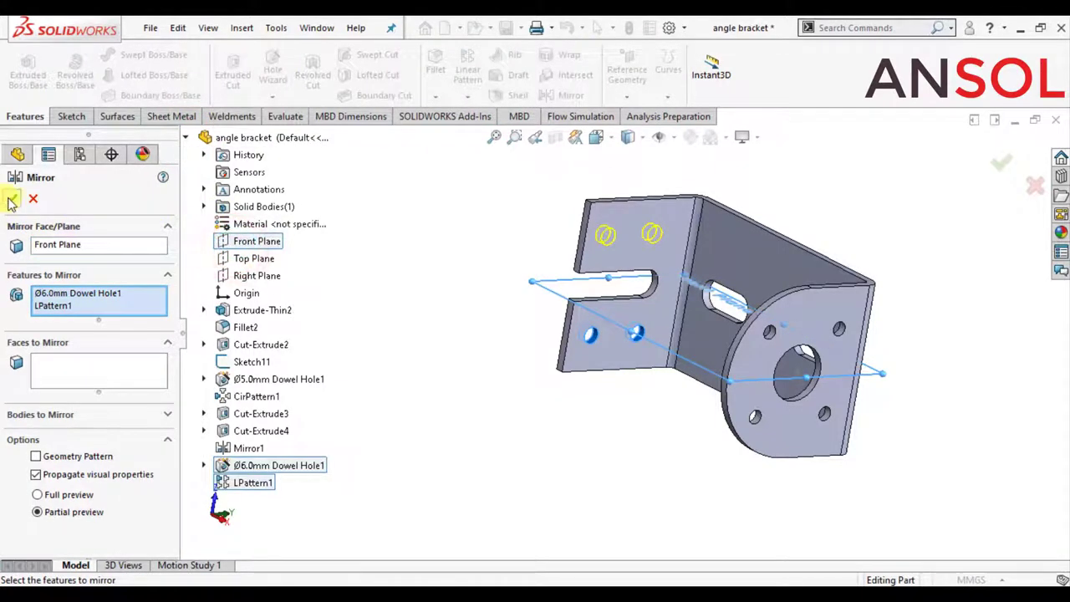
key("Return")
mouse_move(370, 275)
middle_mouse_down()
mouse_move(451, 402)
mouse_move(422, 406)
middle_mouse_up()
scroll(939, 294, "up", 2)
scroll(886, 316, "down", 2)
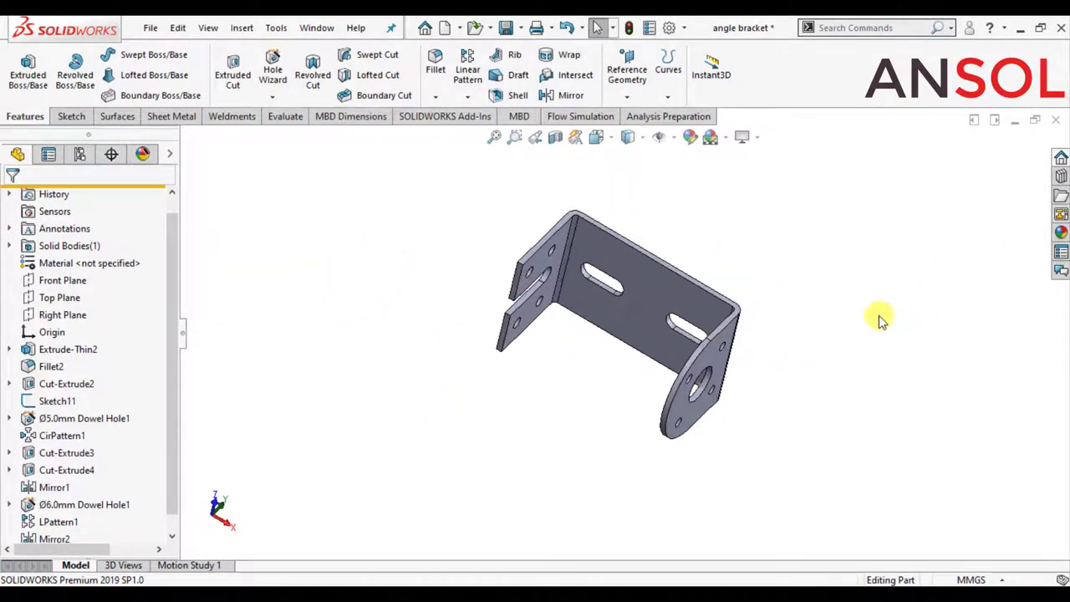
scroll(878, 317, "down", 2)
- Start a new sketch on the bracket's long face, viewed square-on
mouse_move(778, 282)
middle_mouse_down()
mouse_move(644, 184)
mouse_move(571, 196)
mouse_move(342, 273)
mouse_move(377, 387)
mouse_move(454, 310)
mouse_move(780, 377)
mouse_move(864, 320)
mouse_move(924, 251)
mouse_move(573, 270)
mouse_move(462, 344)
middle_mouse_up()
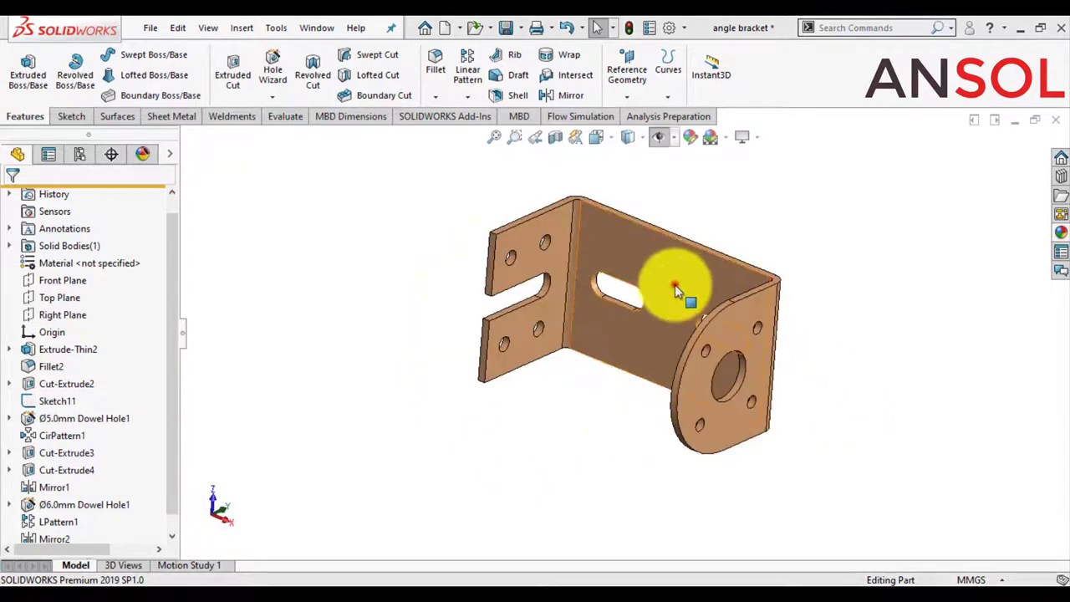
left_click(675, 284)
left_click(803, 242)
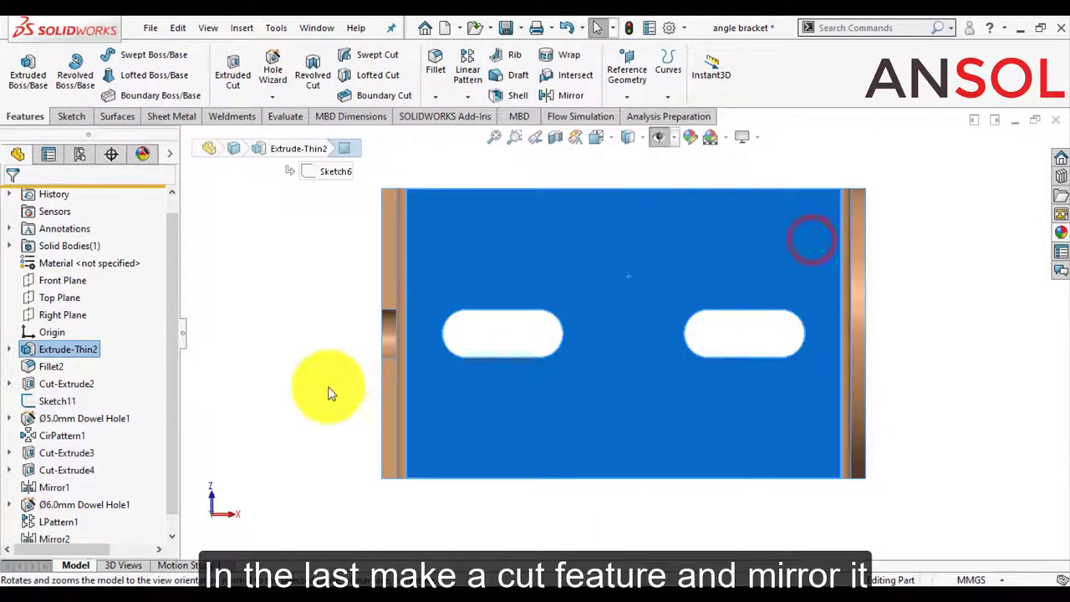
left_click(278, 390)
left_click(585, 397)
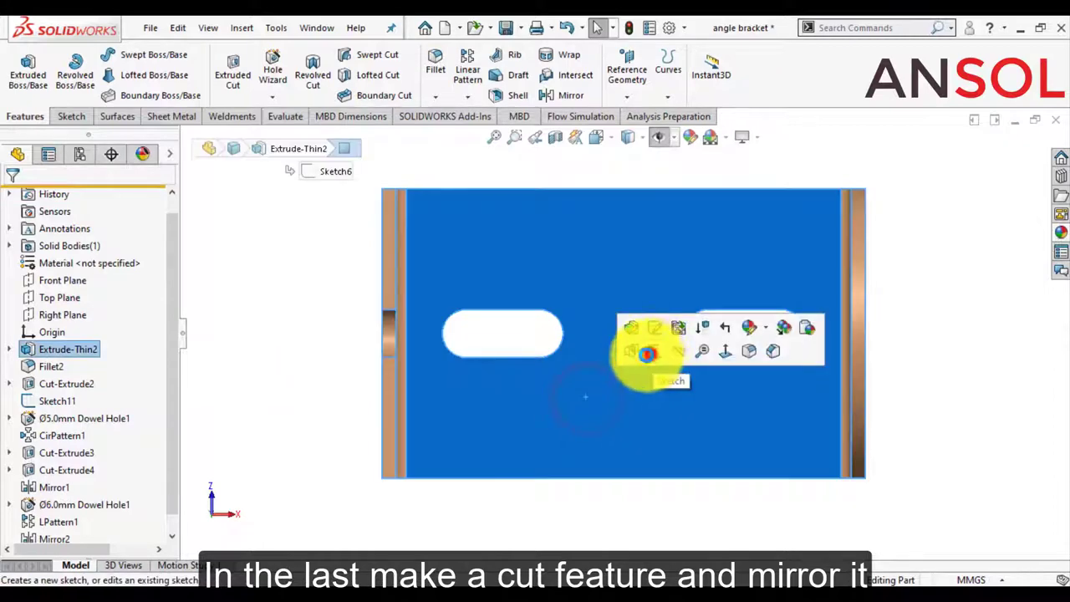
left_click(648, 354)
key("z")
left_click(304, 404)
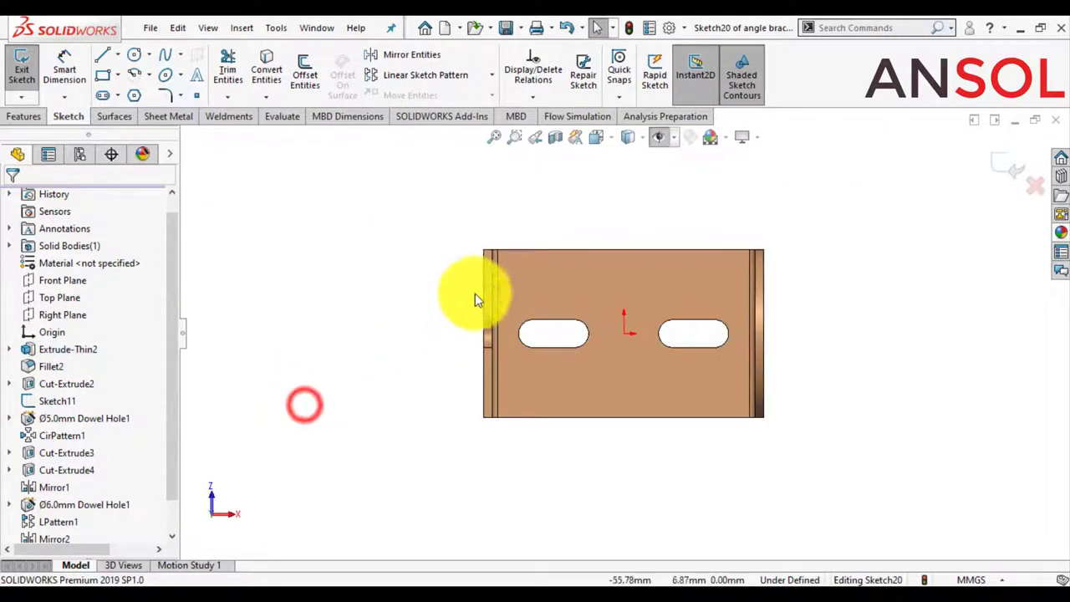
- Draw a three-point arc spanning the top edge of the face
left_click(134, 75)
left_click(122, 257)
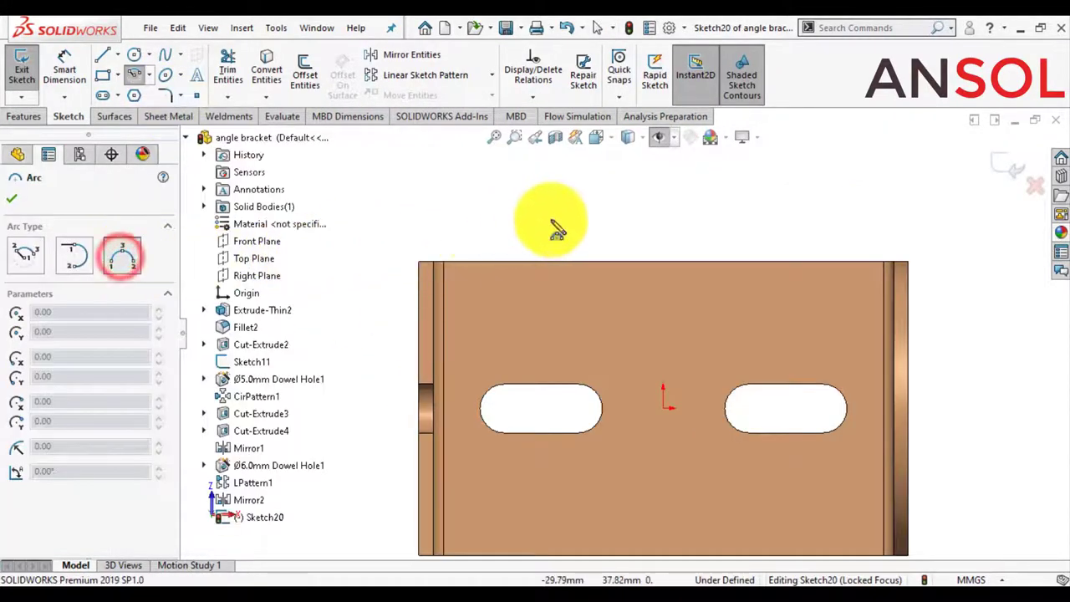
left_click(605, 263)
left_click(723, 262)
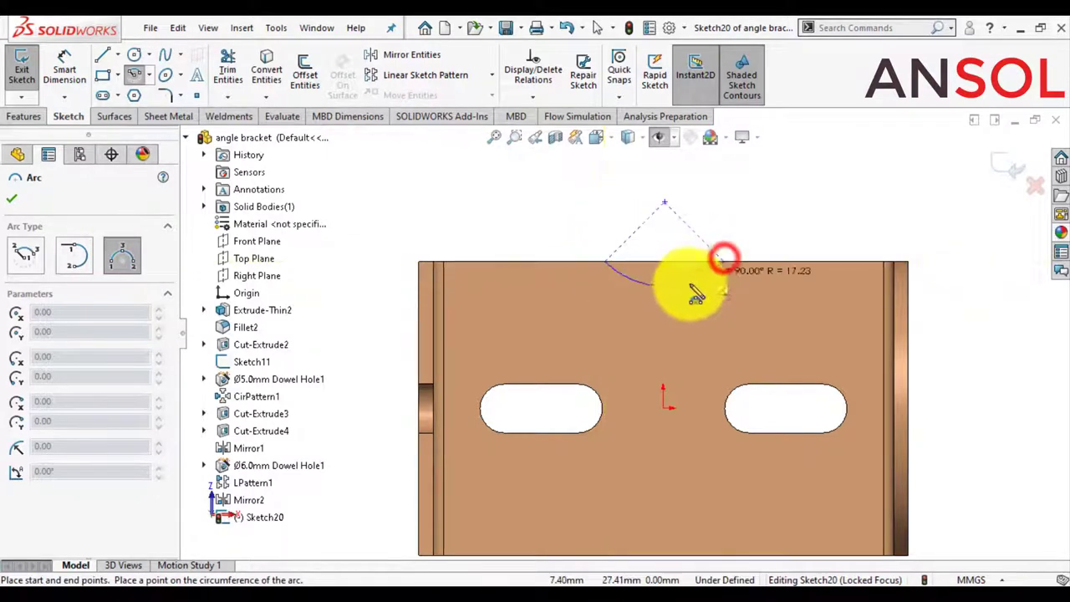
left_click(682, 309)
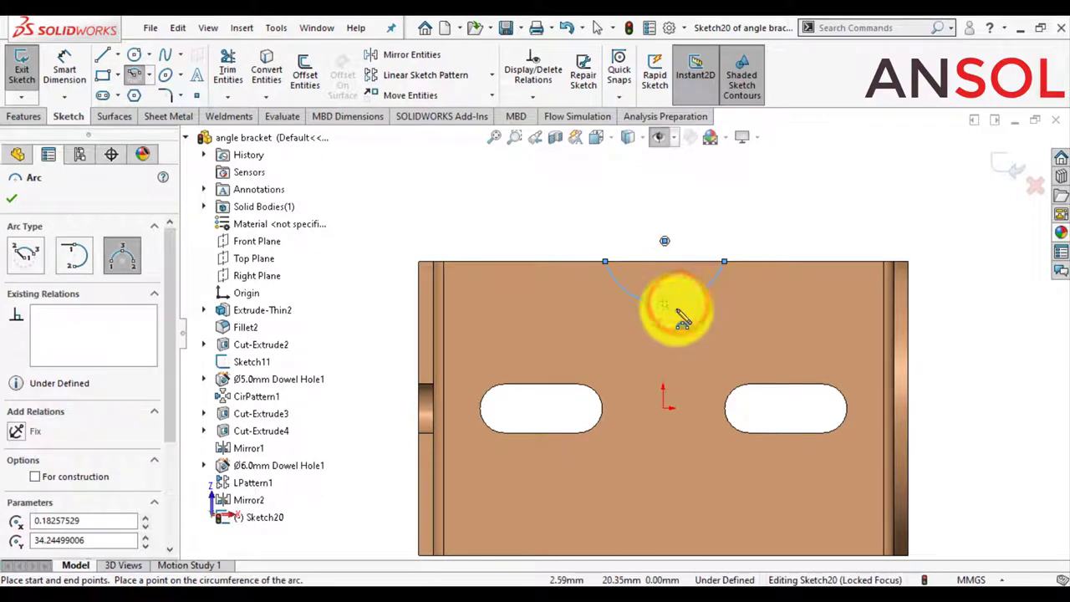
key("Escape")
scroll(715, 388, "down", 1)
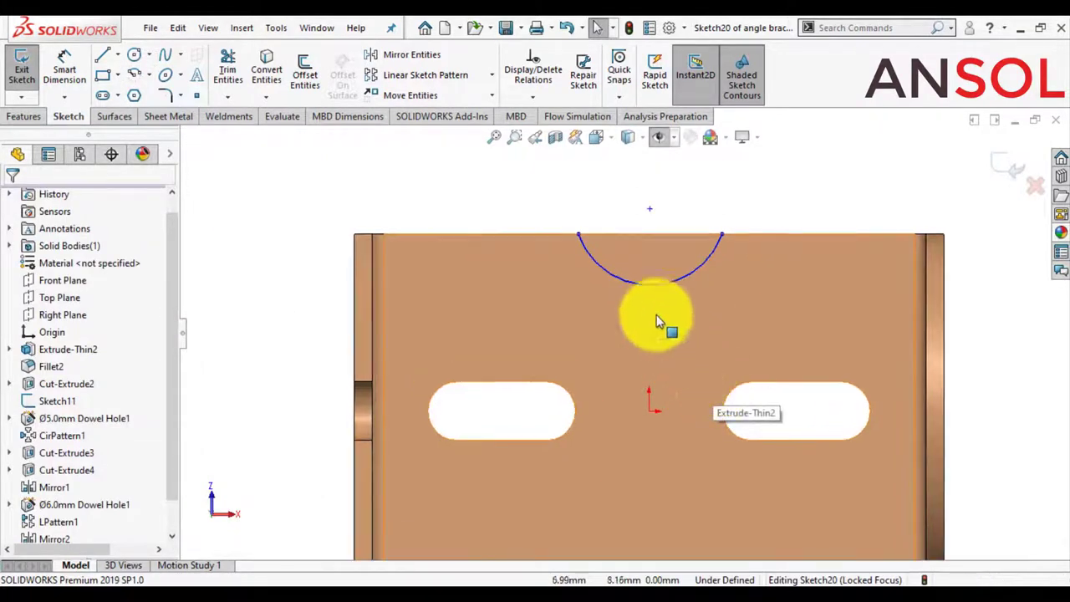
- Make the arc's centre vertical with the origin
left_click(649, 209)
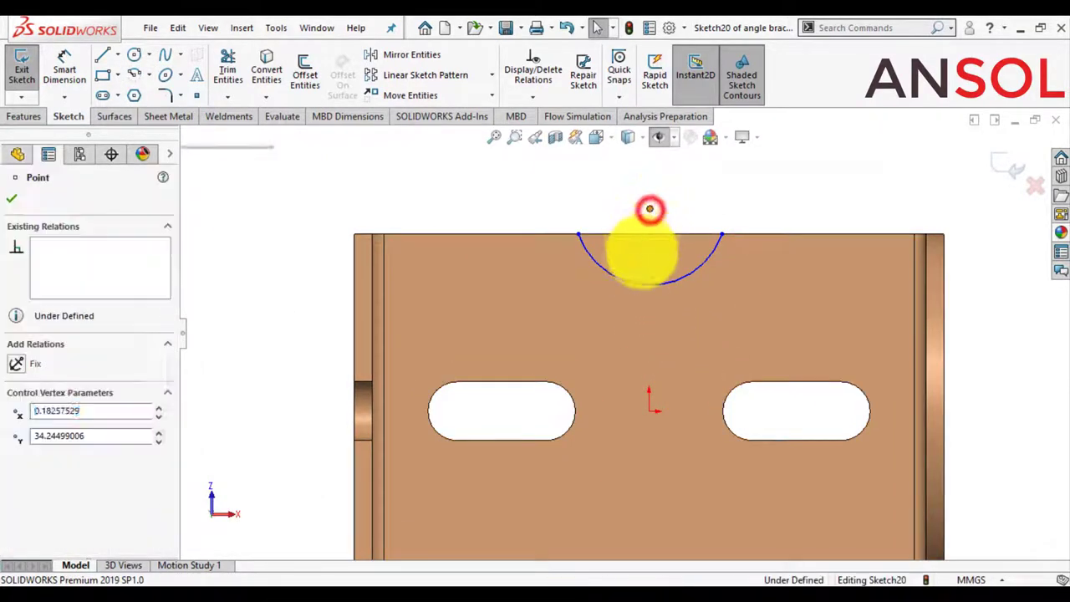
left_click(649, 413, "ctrl")
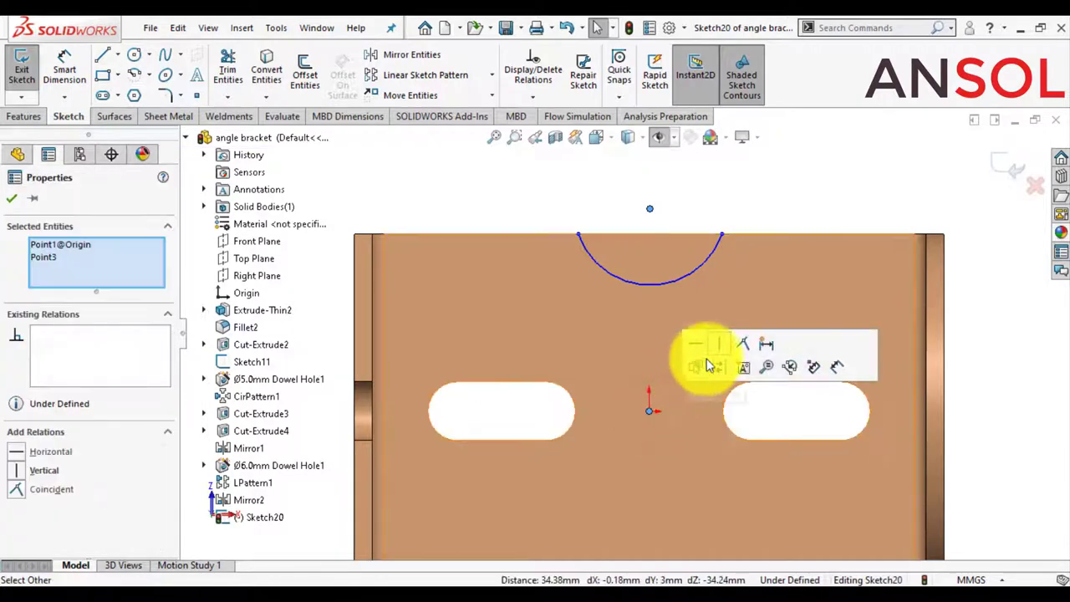
left_click(720, 345)
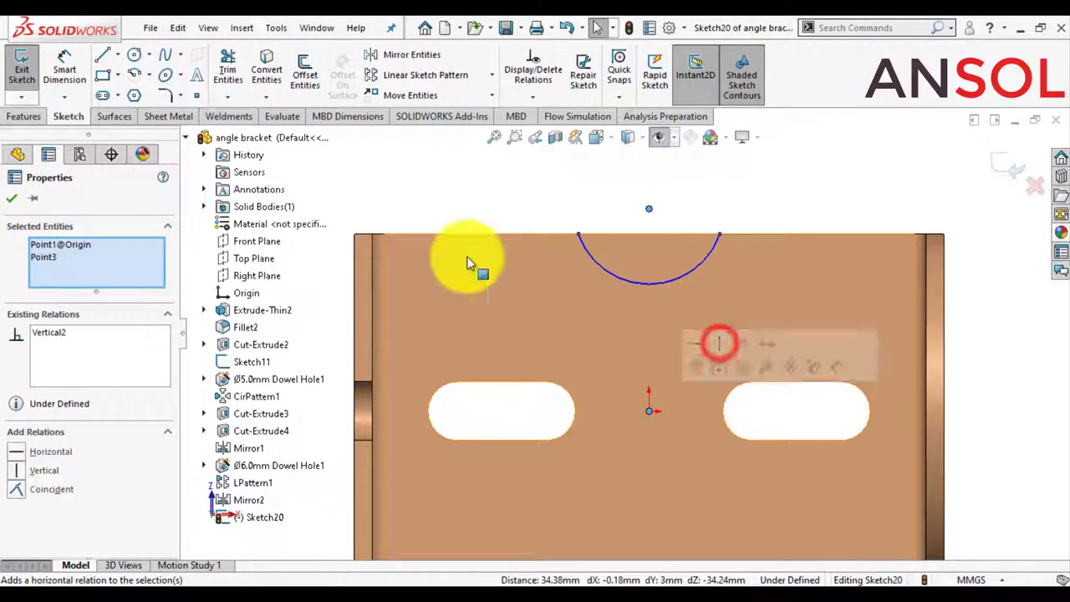
left_click(11, 198)
- Add a sketch point at the arc's midpoint
left_click(197, 95)
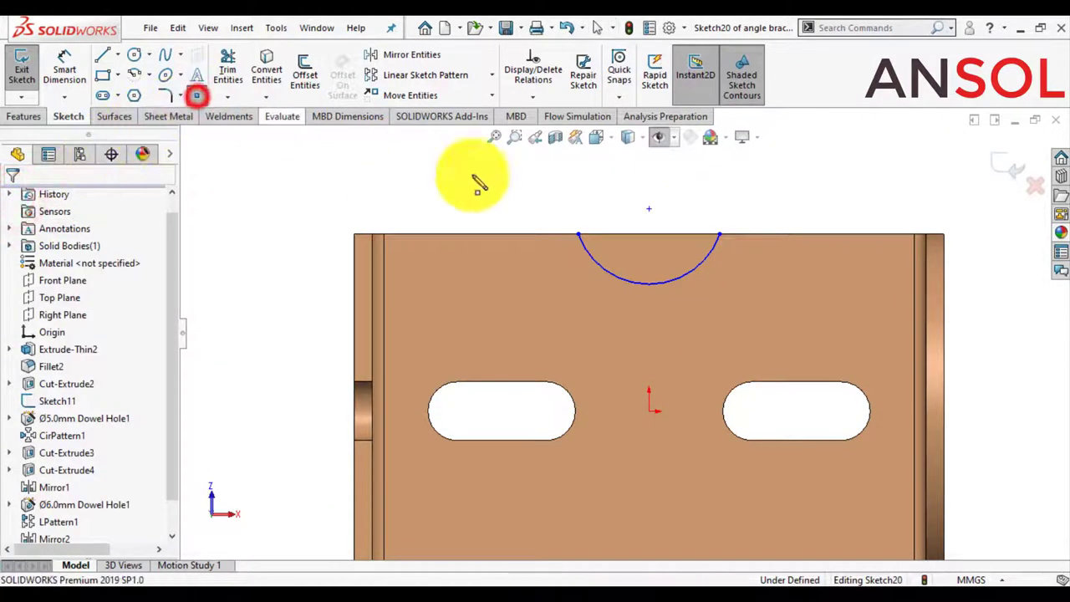
left_click(649, 284)
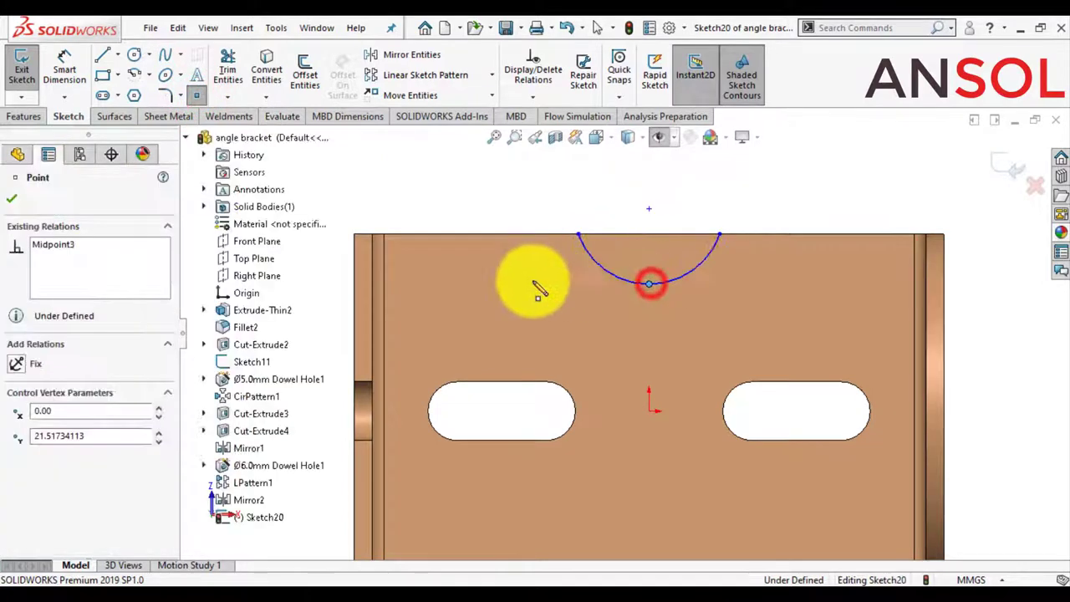
left_click(15, 198)
left_click(65, 67)
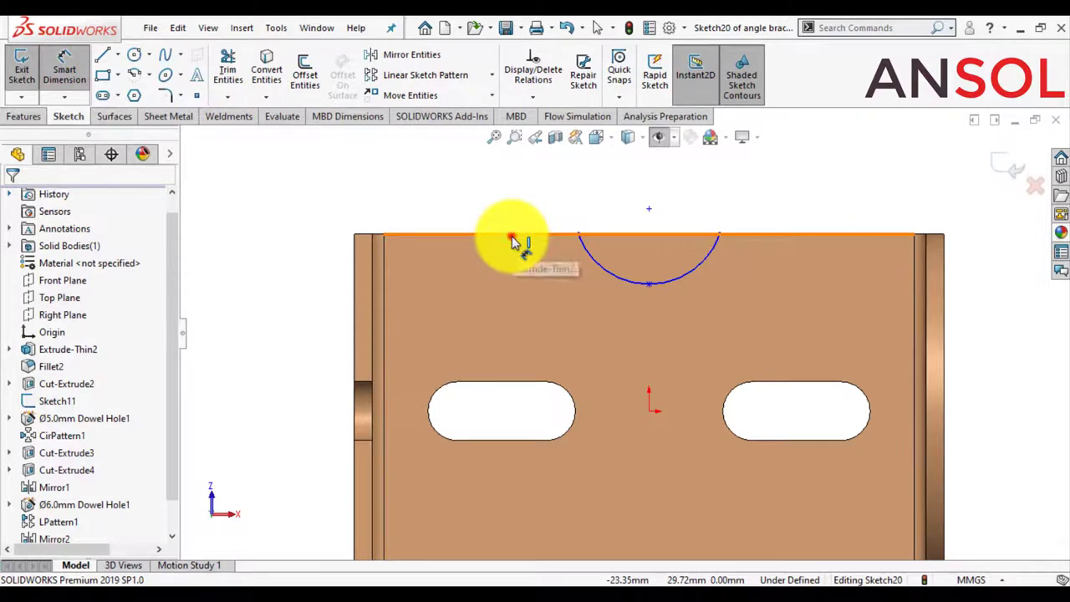
- Dimension the arc 8 mm deep from the top edge and give it radius 30 mm
left_click(511, 238)
left_click(648, 284)
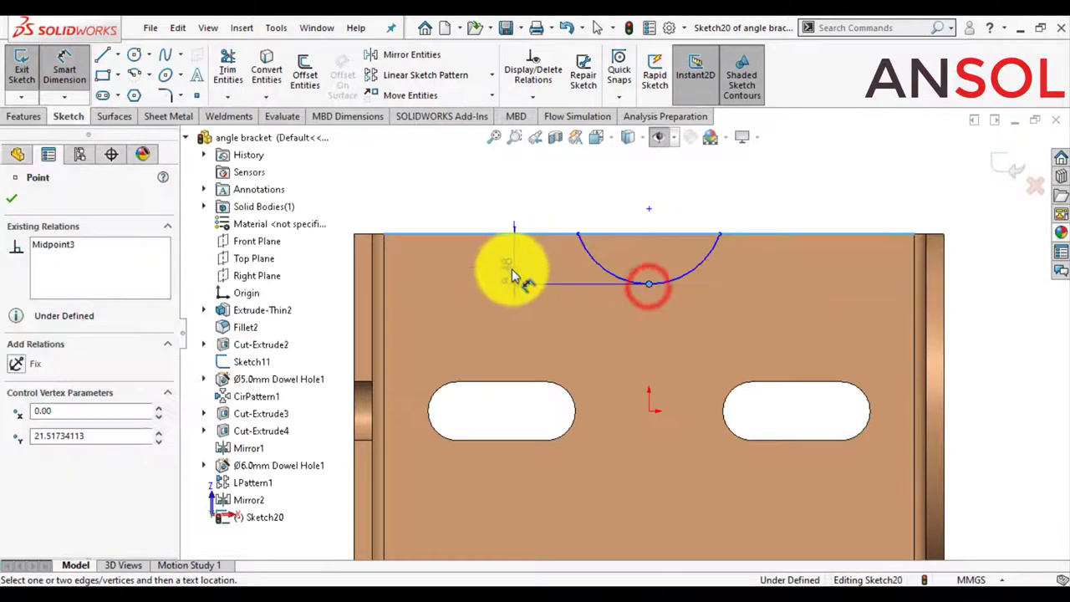
left_click(510, 268)
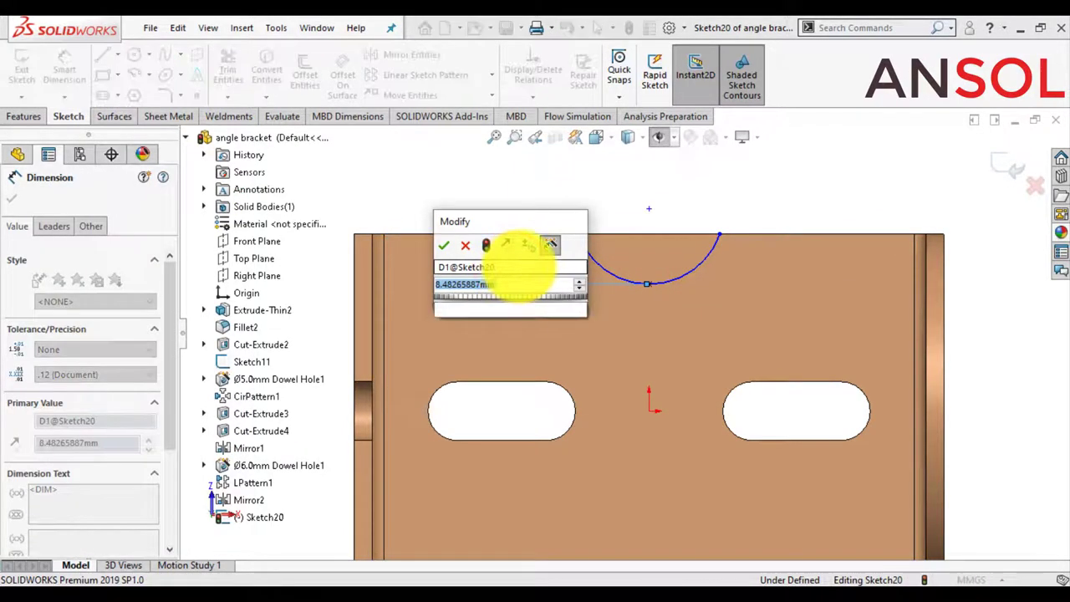
key("Return")
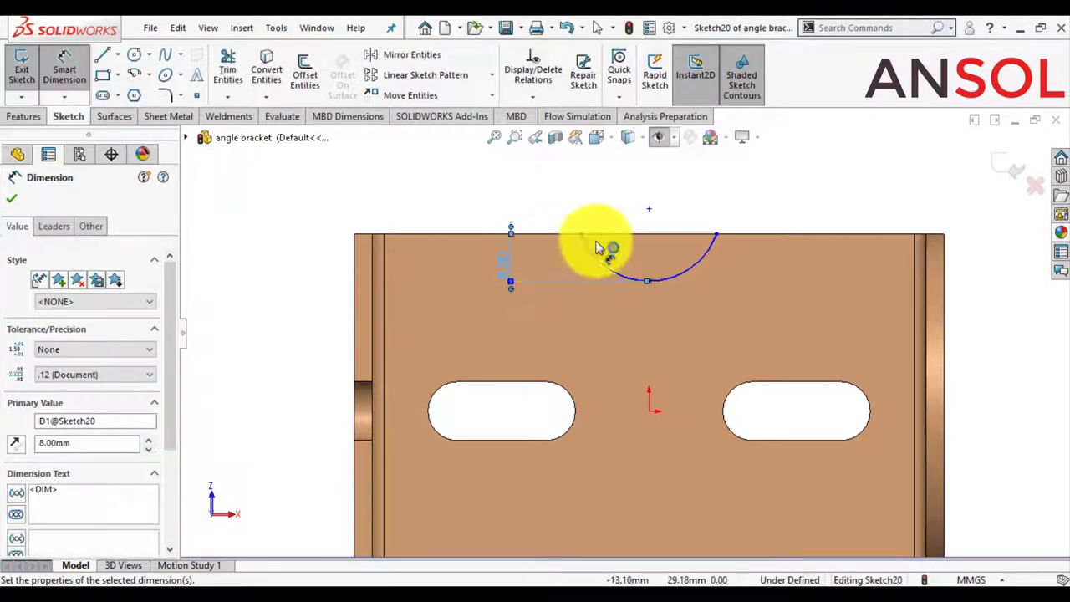
left_click(690, 270)
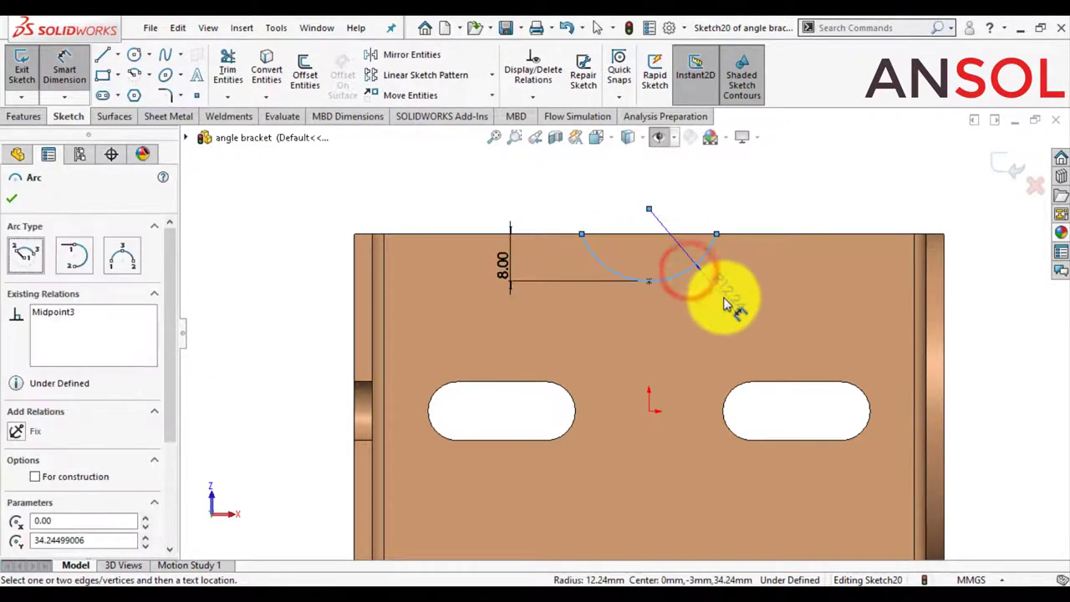
left_click(714, 297)
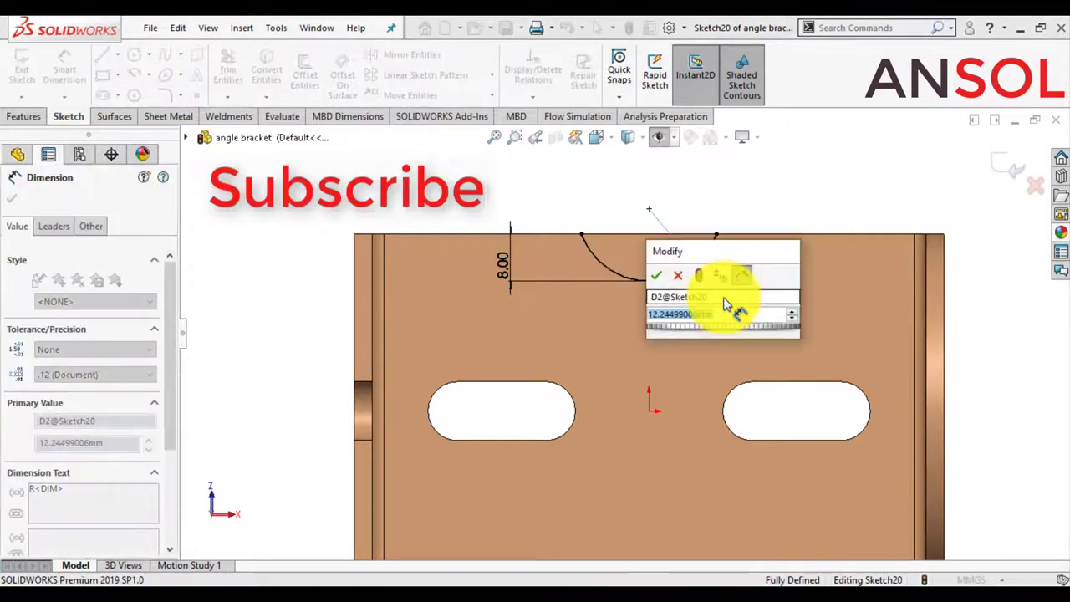
type("12")
key("Return")
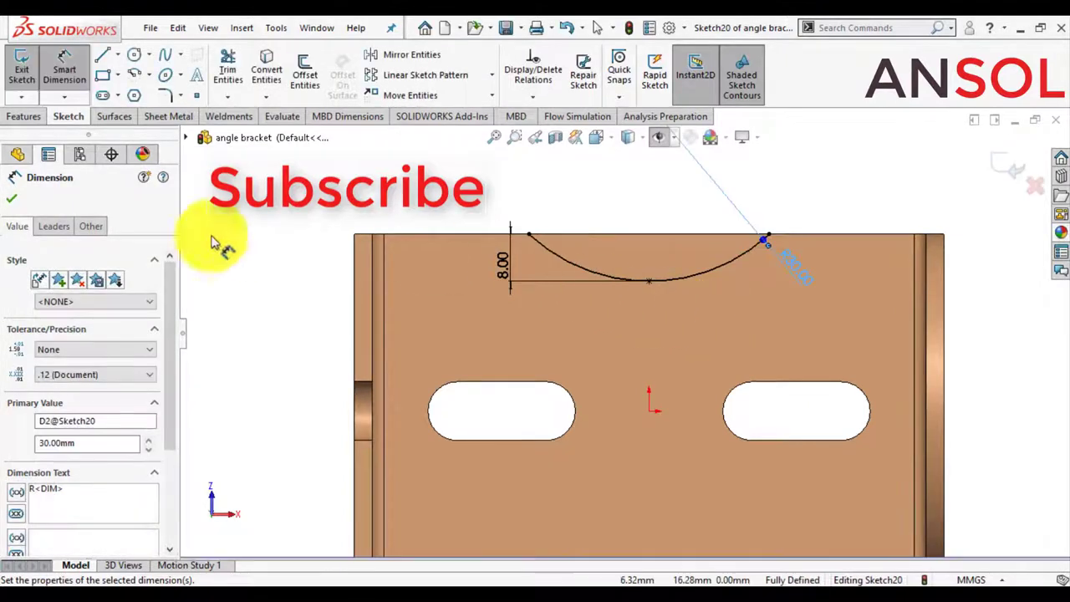
left_click(14, 198)
- Close the profile with a line between the arc's endpoints and exit the sketch
key("f")
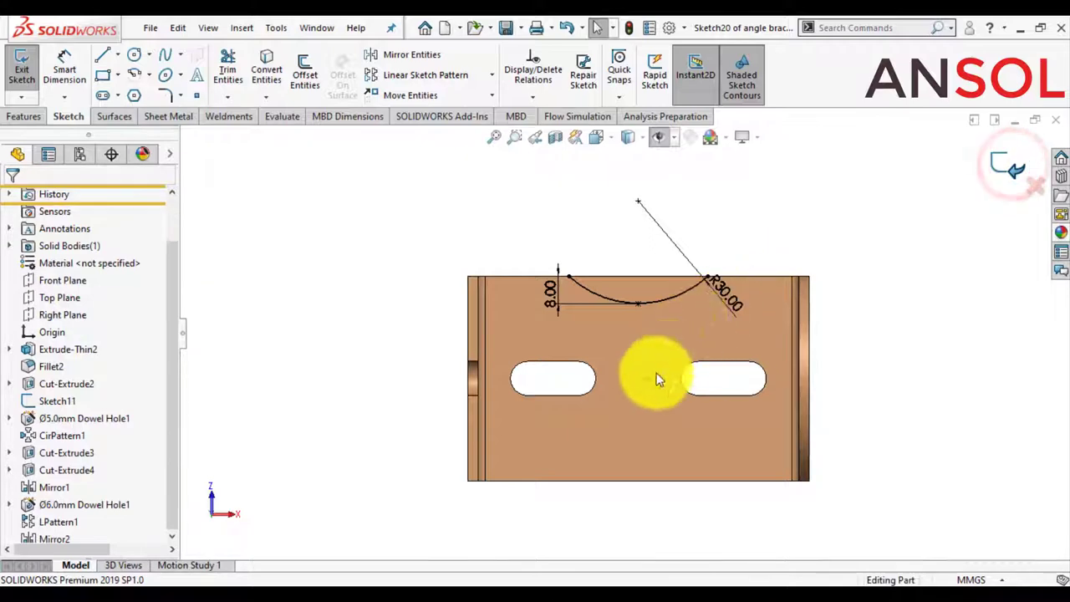
left_click(413, 352)
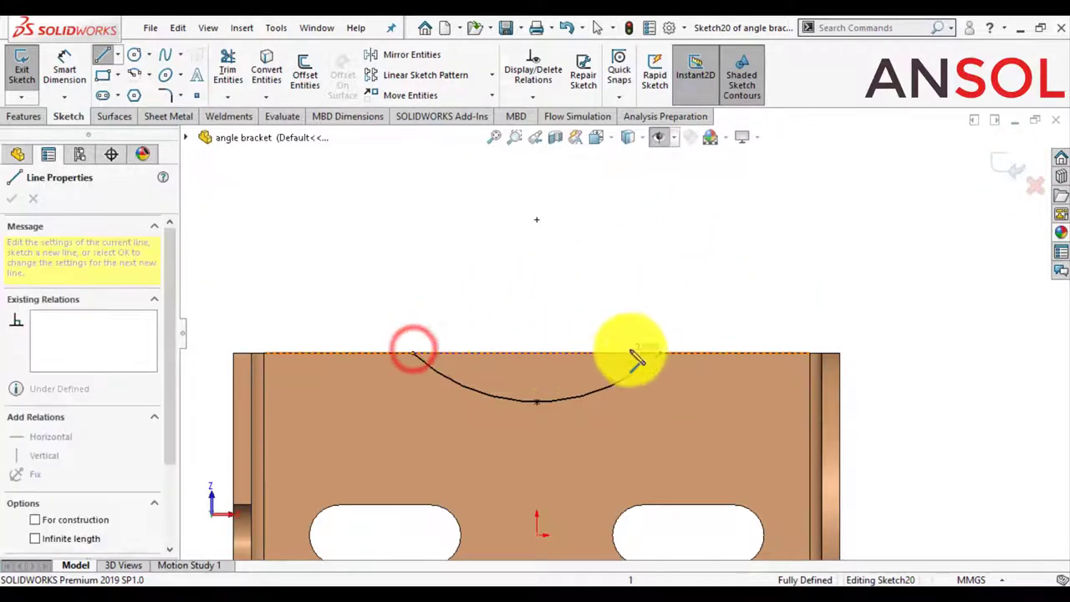
left_click(658, 353)
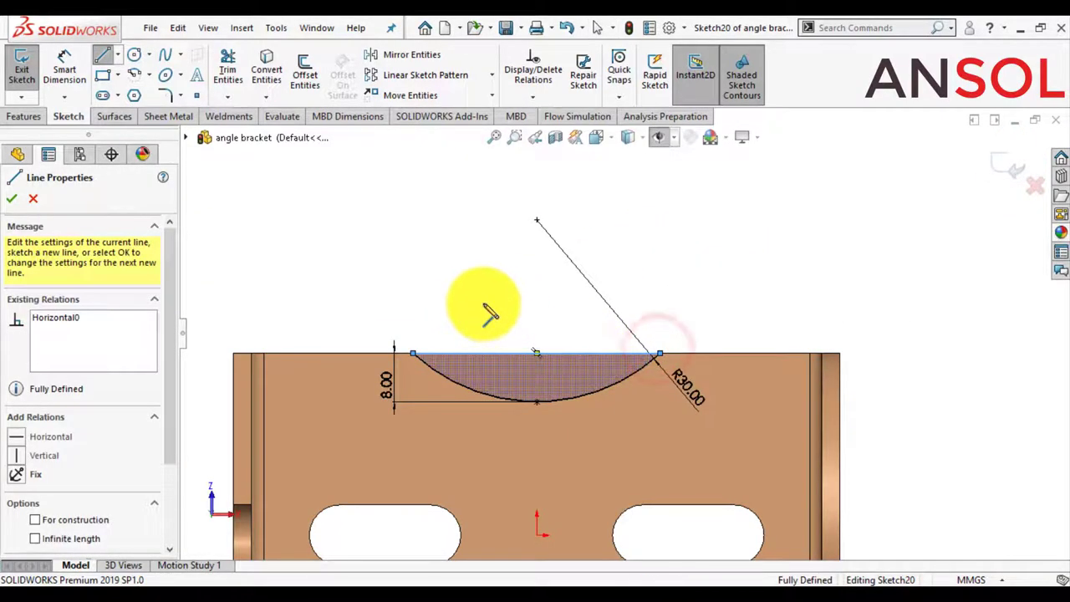
key("Escape")
key("z")
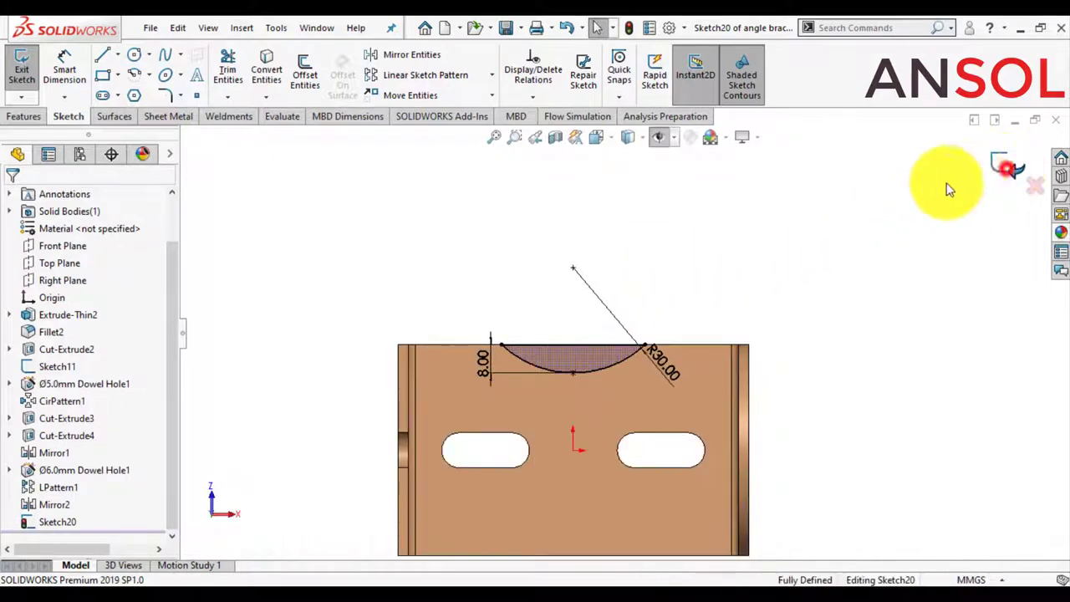
key("ctrl+b")
- Extrude-cut Sketch20 to notch the arc into the top face
key("z")
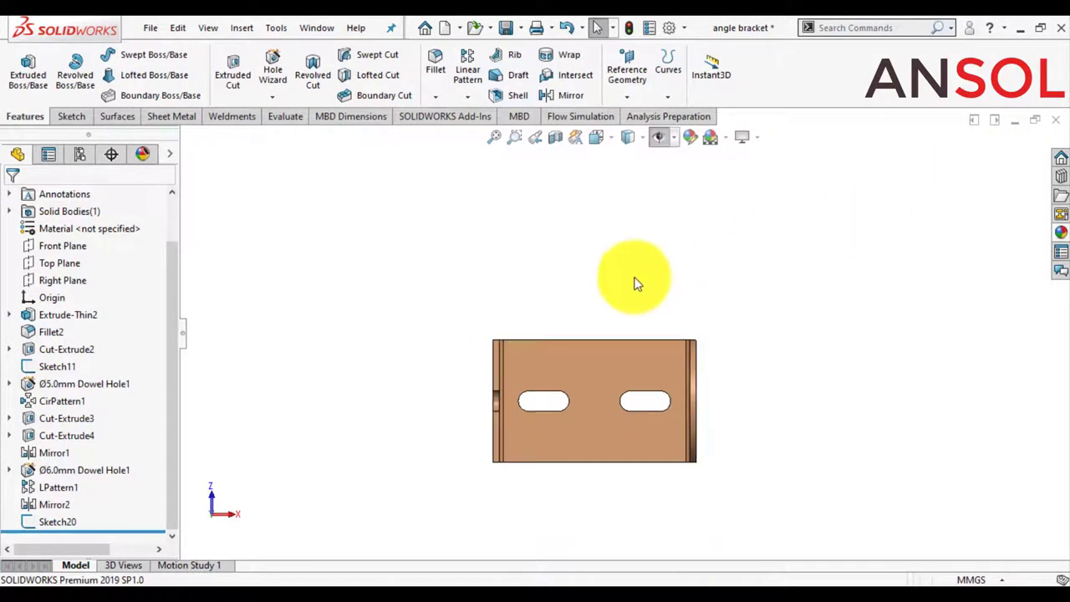
key("ctrl+7")
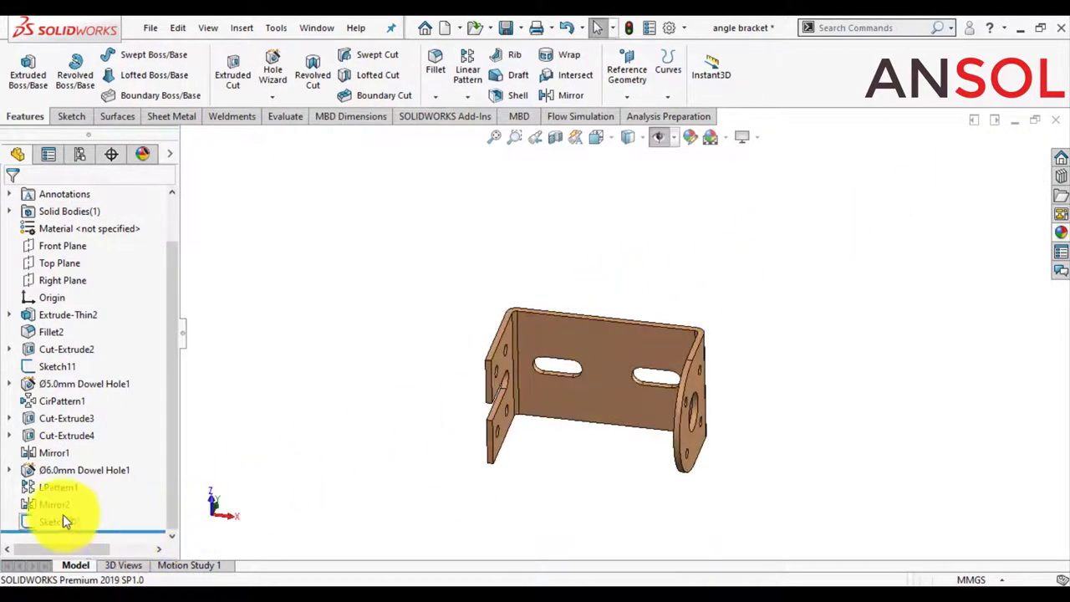
left_click(59, 518)
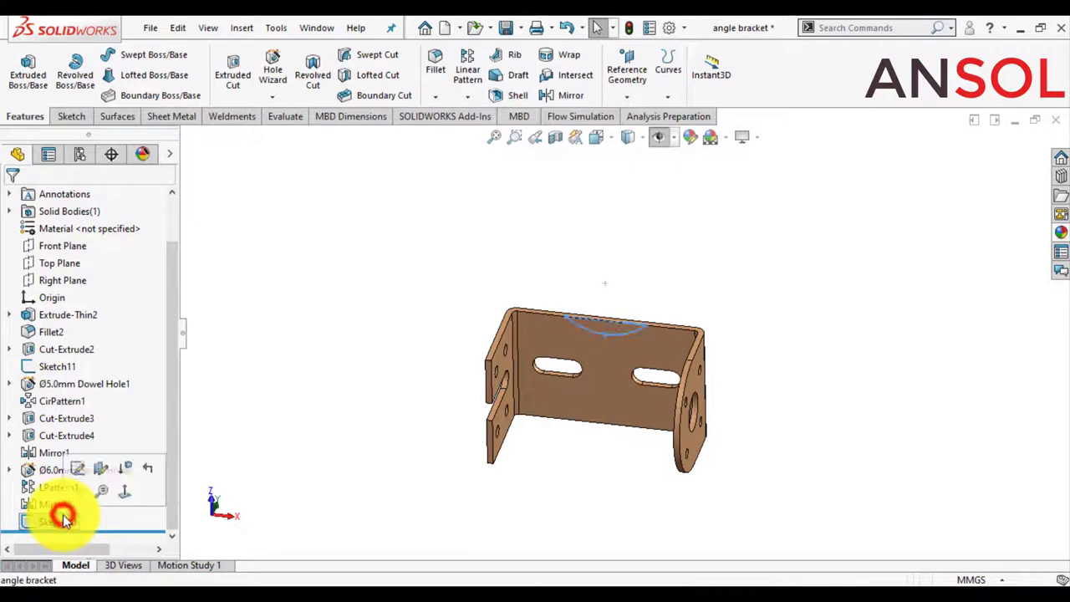
left_click(234, 67)
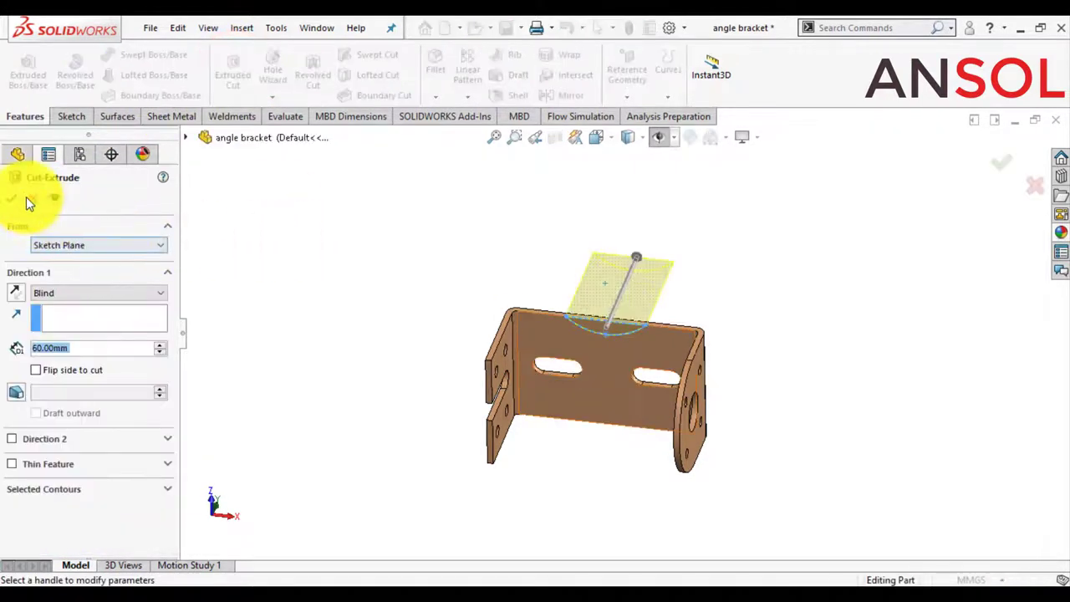
left_click(11, 197)
left_click(358, 298)
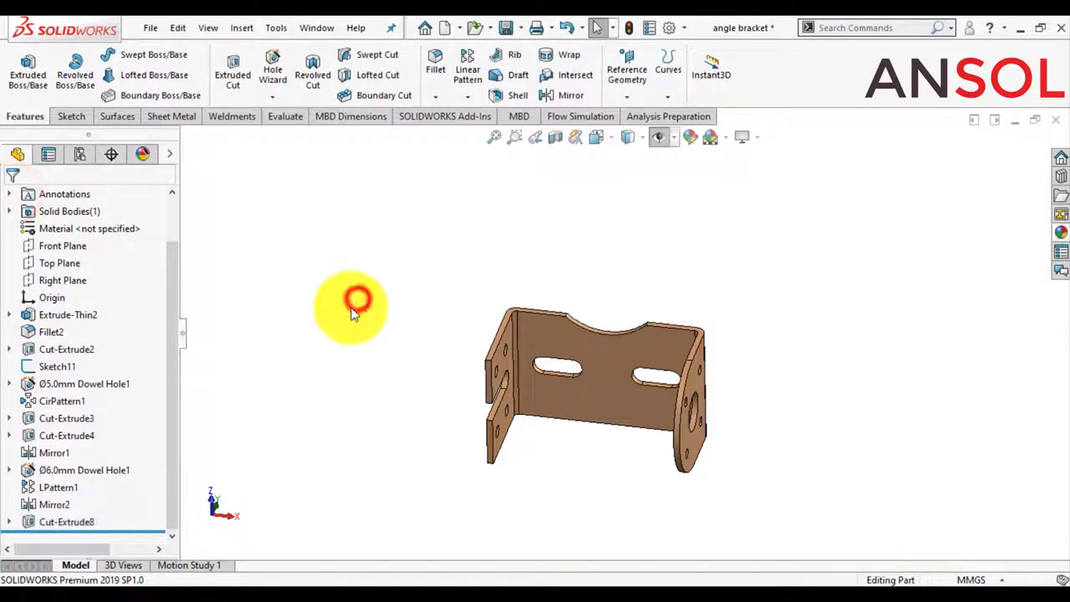
- Mirror Cut-Extrude8 about the Front Plane
left_click(67, 520)
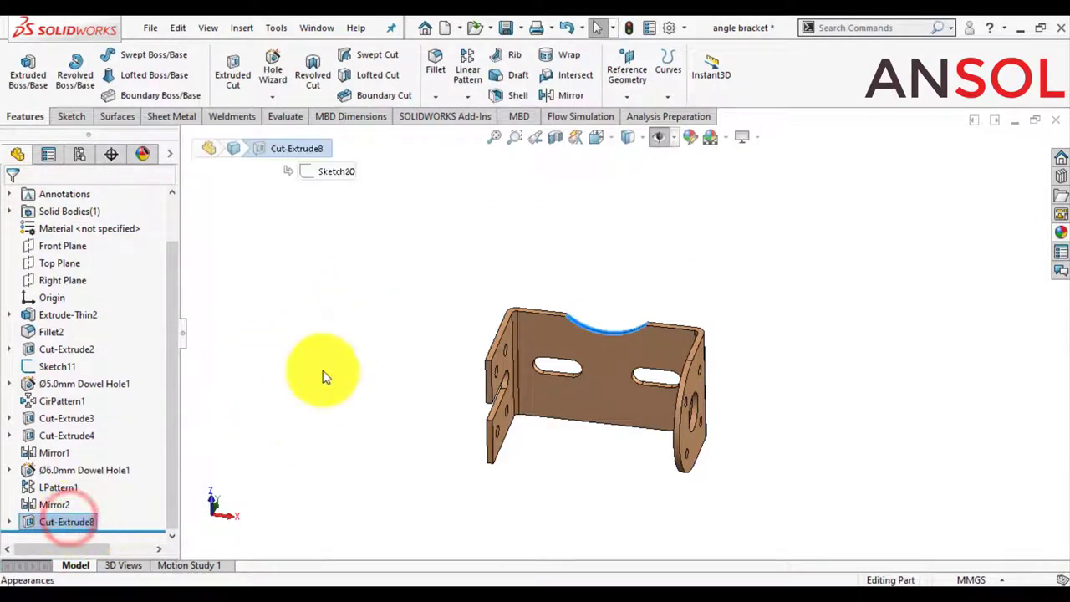
left_click(464, 99)
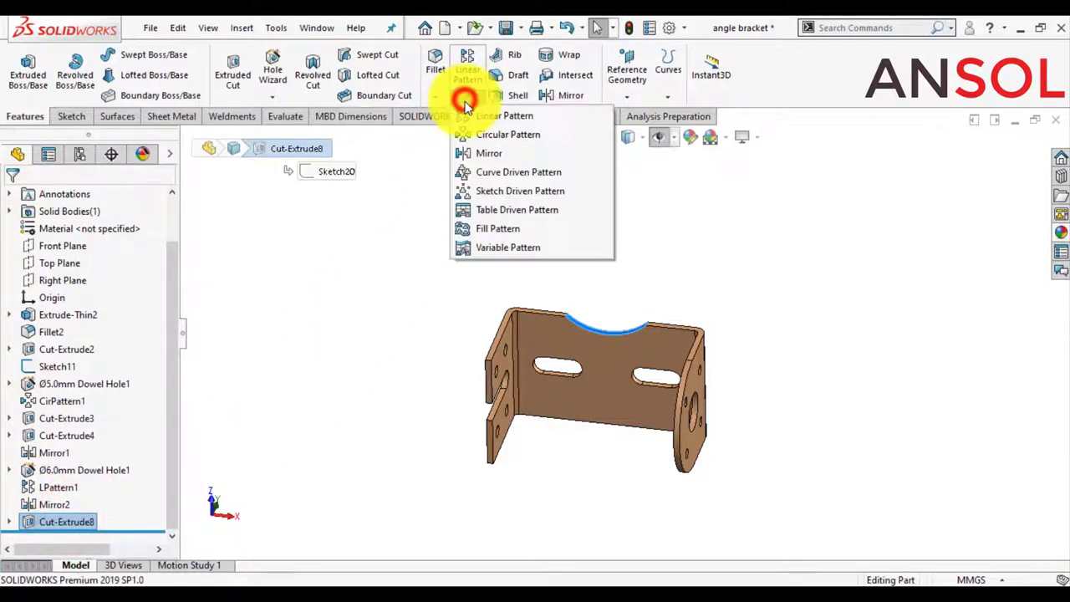
left_click(472, 154)
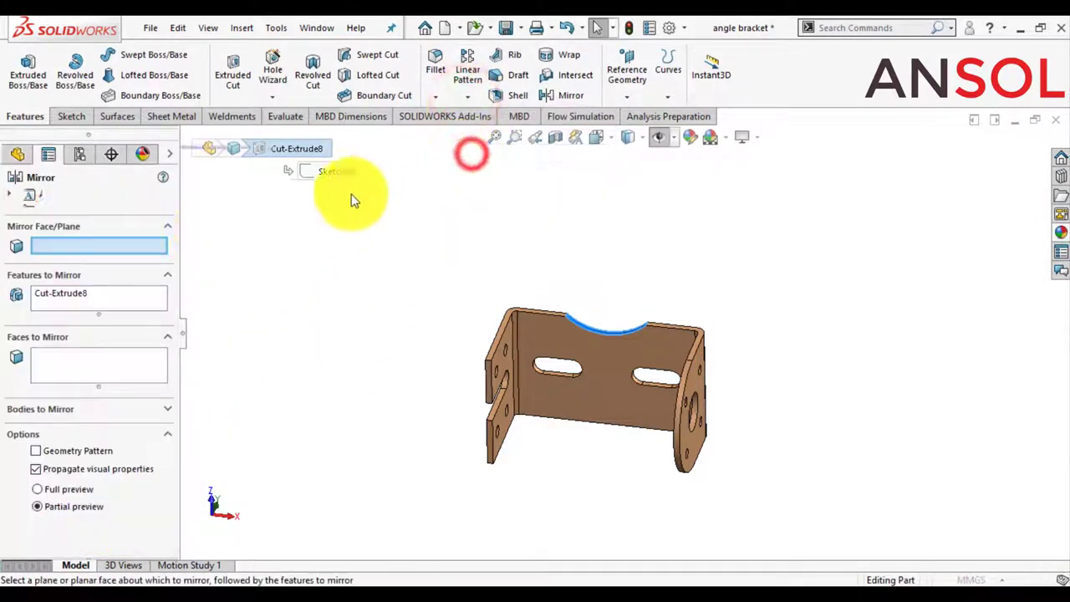
left_click(184, 136)
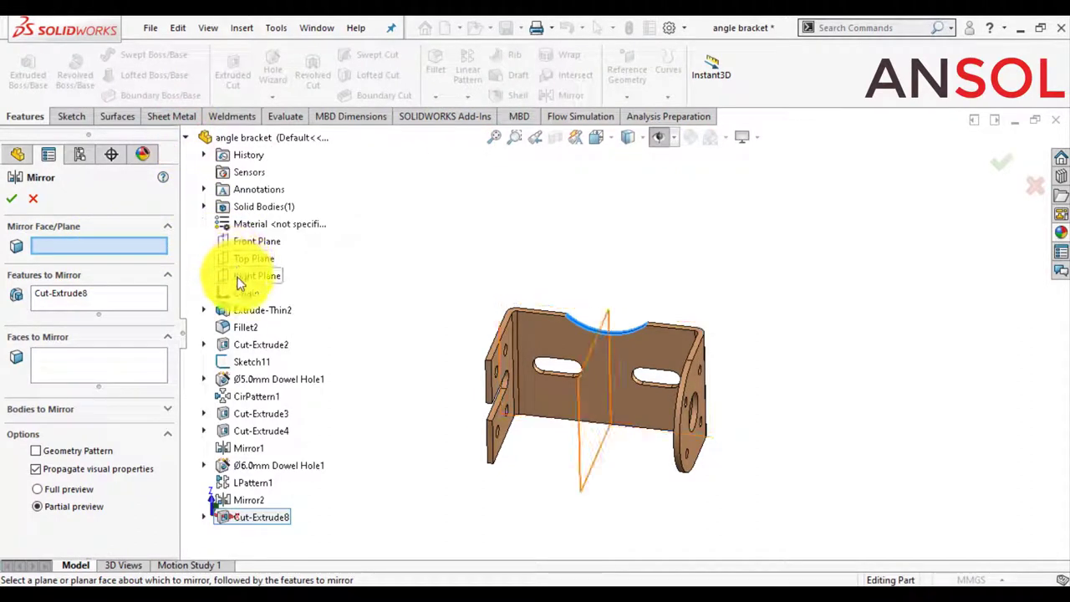
left_click(225, 240)
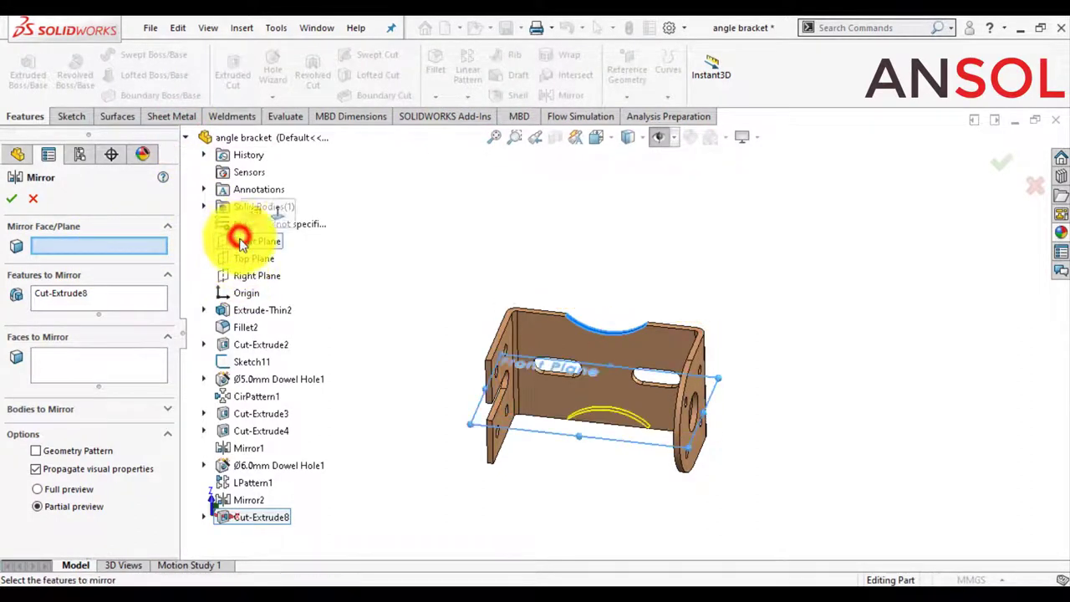
left_click(11, 195)
left_click(422, 206)
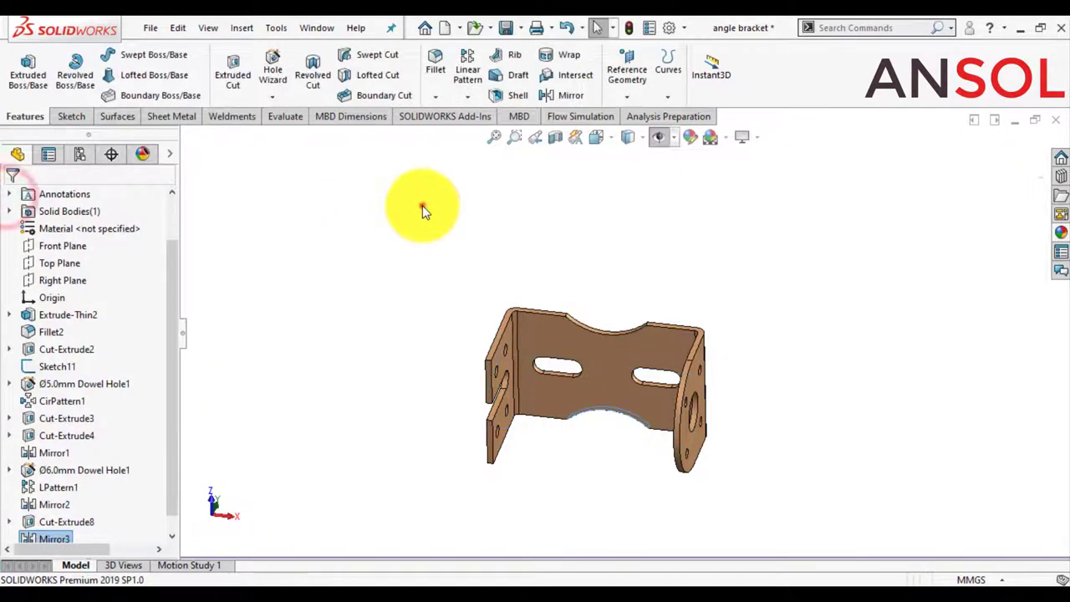
middle_click_drag(616, 492, 625, 443)
left_click(605, 140)
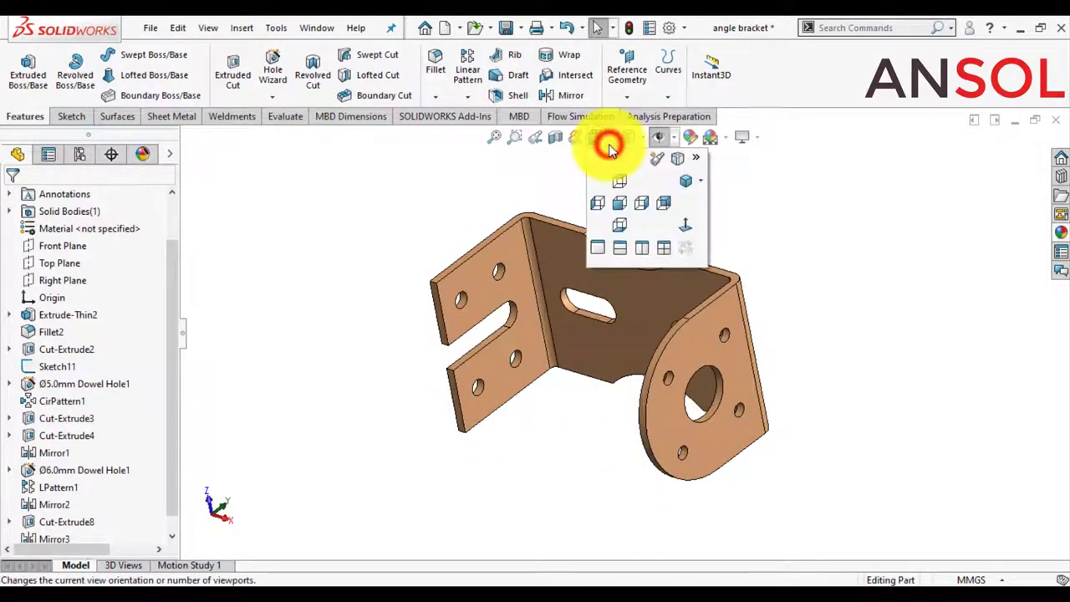
left_click(681, 184)
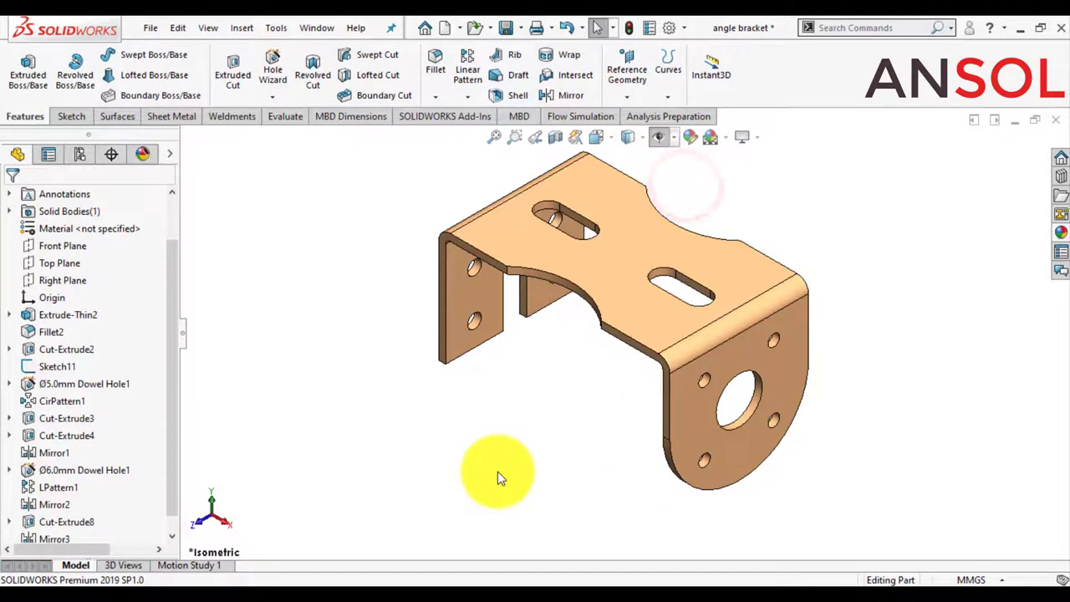
scroll(828, 263, "down", 2)
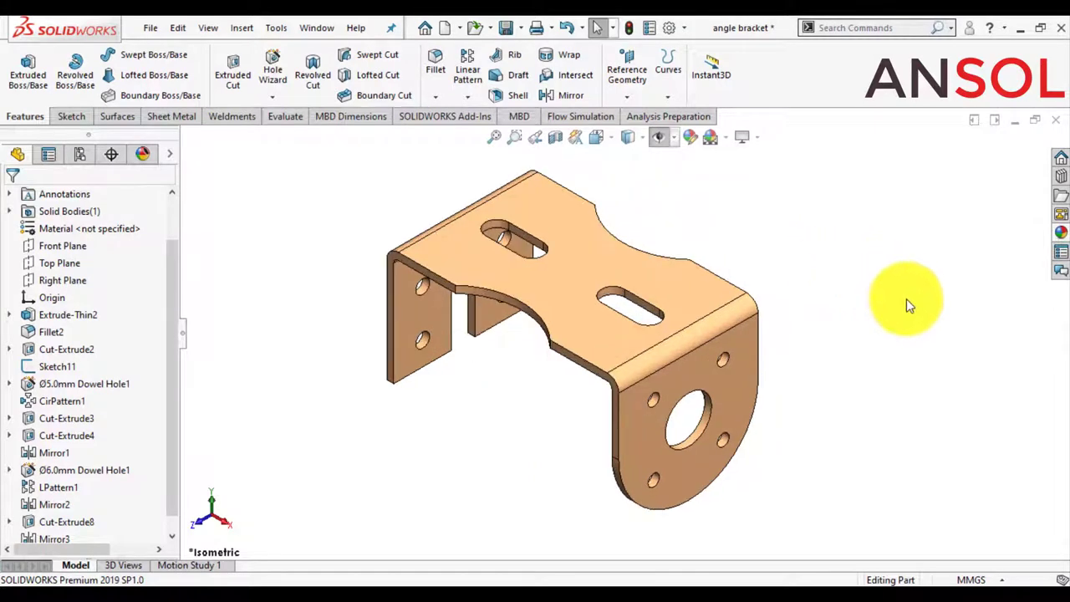
mouse_move(905, 310)
middle_mouse_down()
mouse_move(580, 339)
mouse_move(470, 368)
mouse_move(494, 366)
middle_mouse_up()
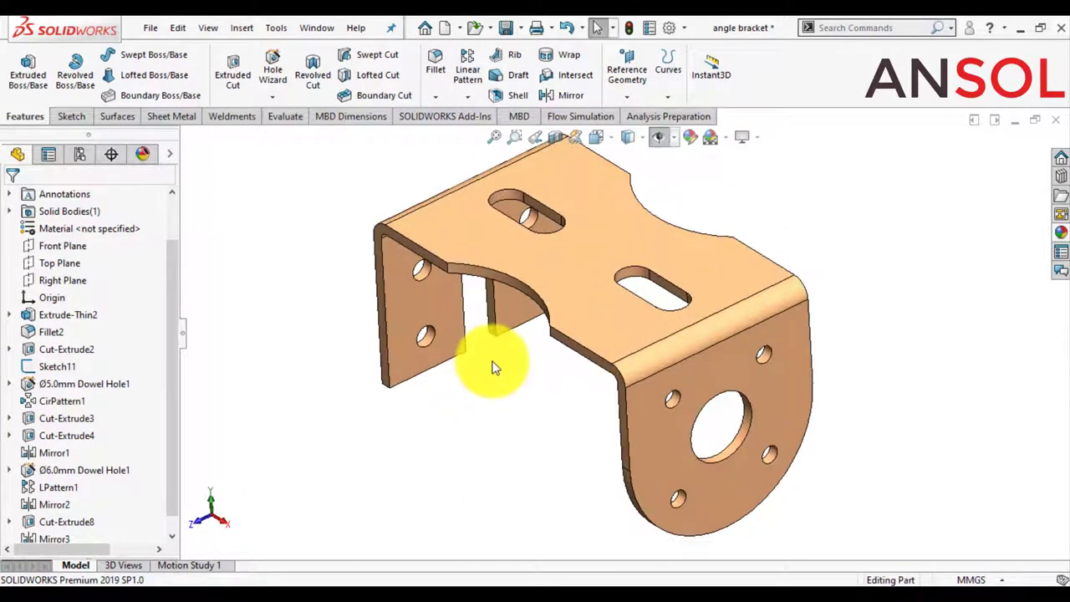